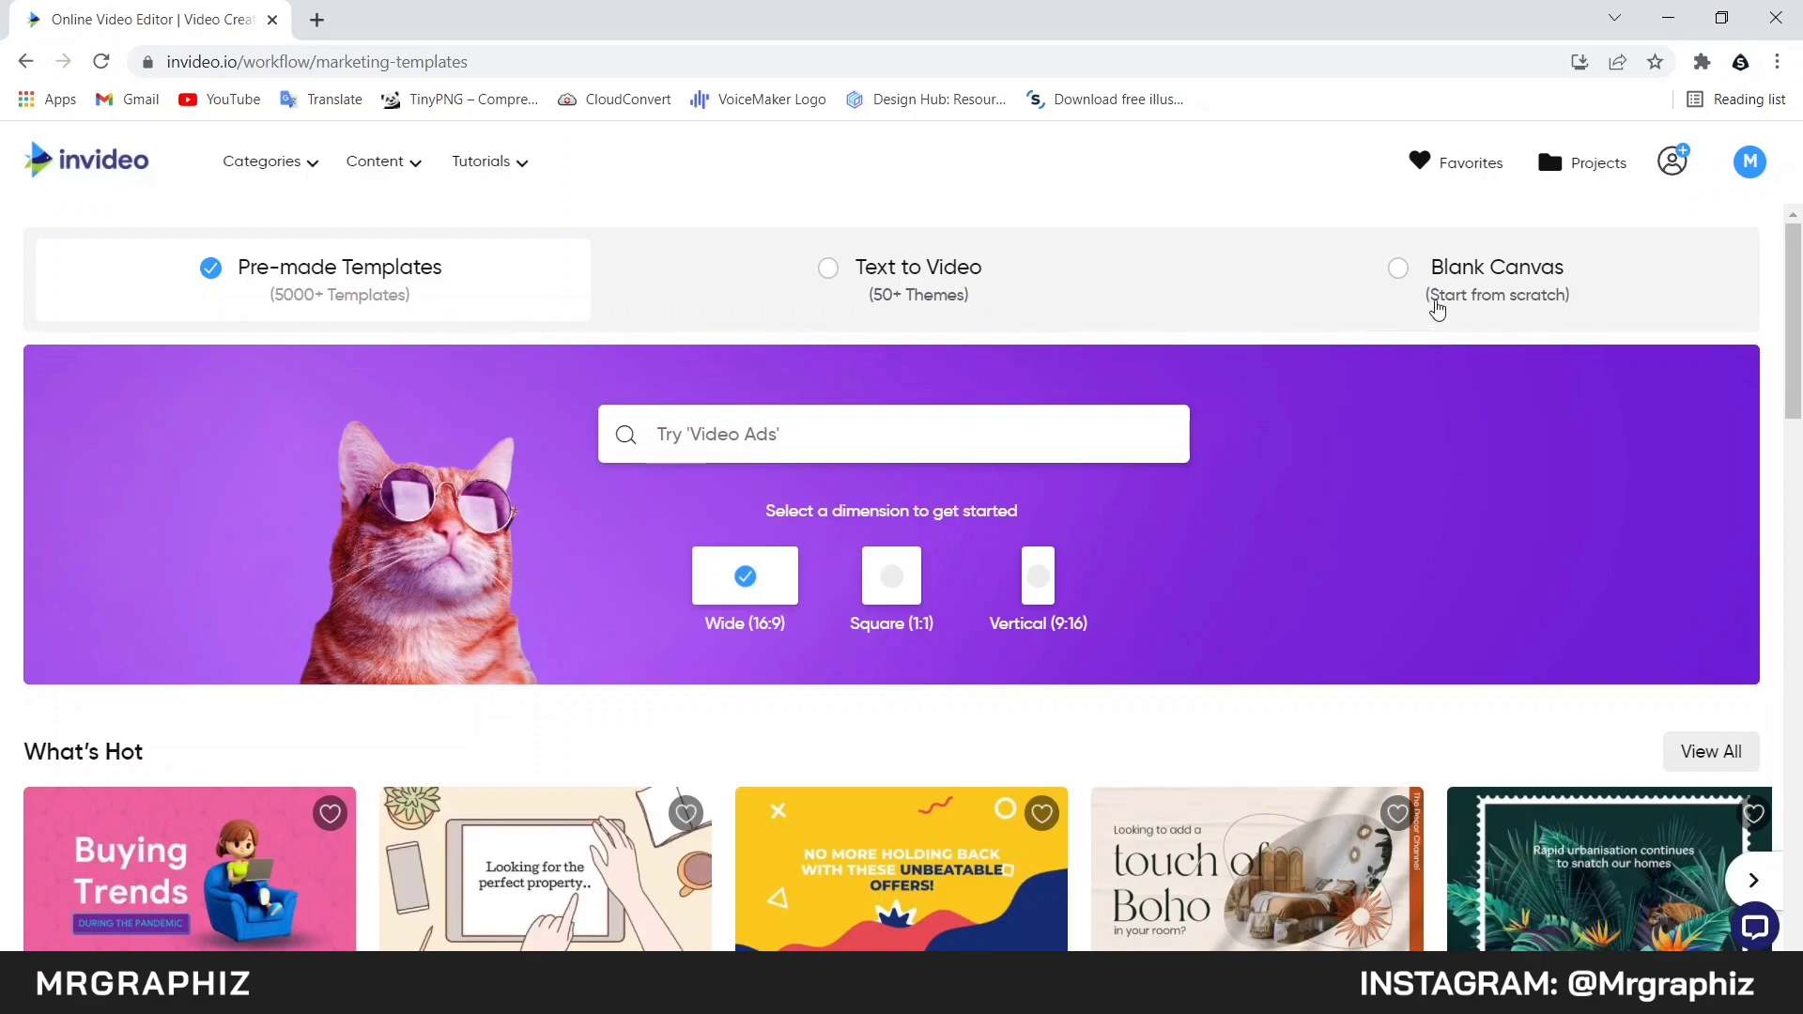
# Start a new project from the Blank Canvas option
pyautogui.click(1401, 272)
# Create the blank video project and scroll through the stock images
pyautogui.click(944, 629)
pyautogui.scroll(-3, 256, 448)
pyautogui.scroll(-10, 256, 448)
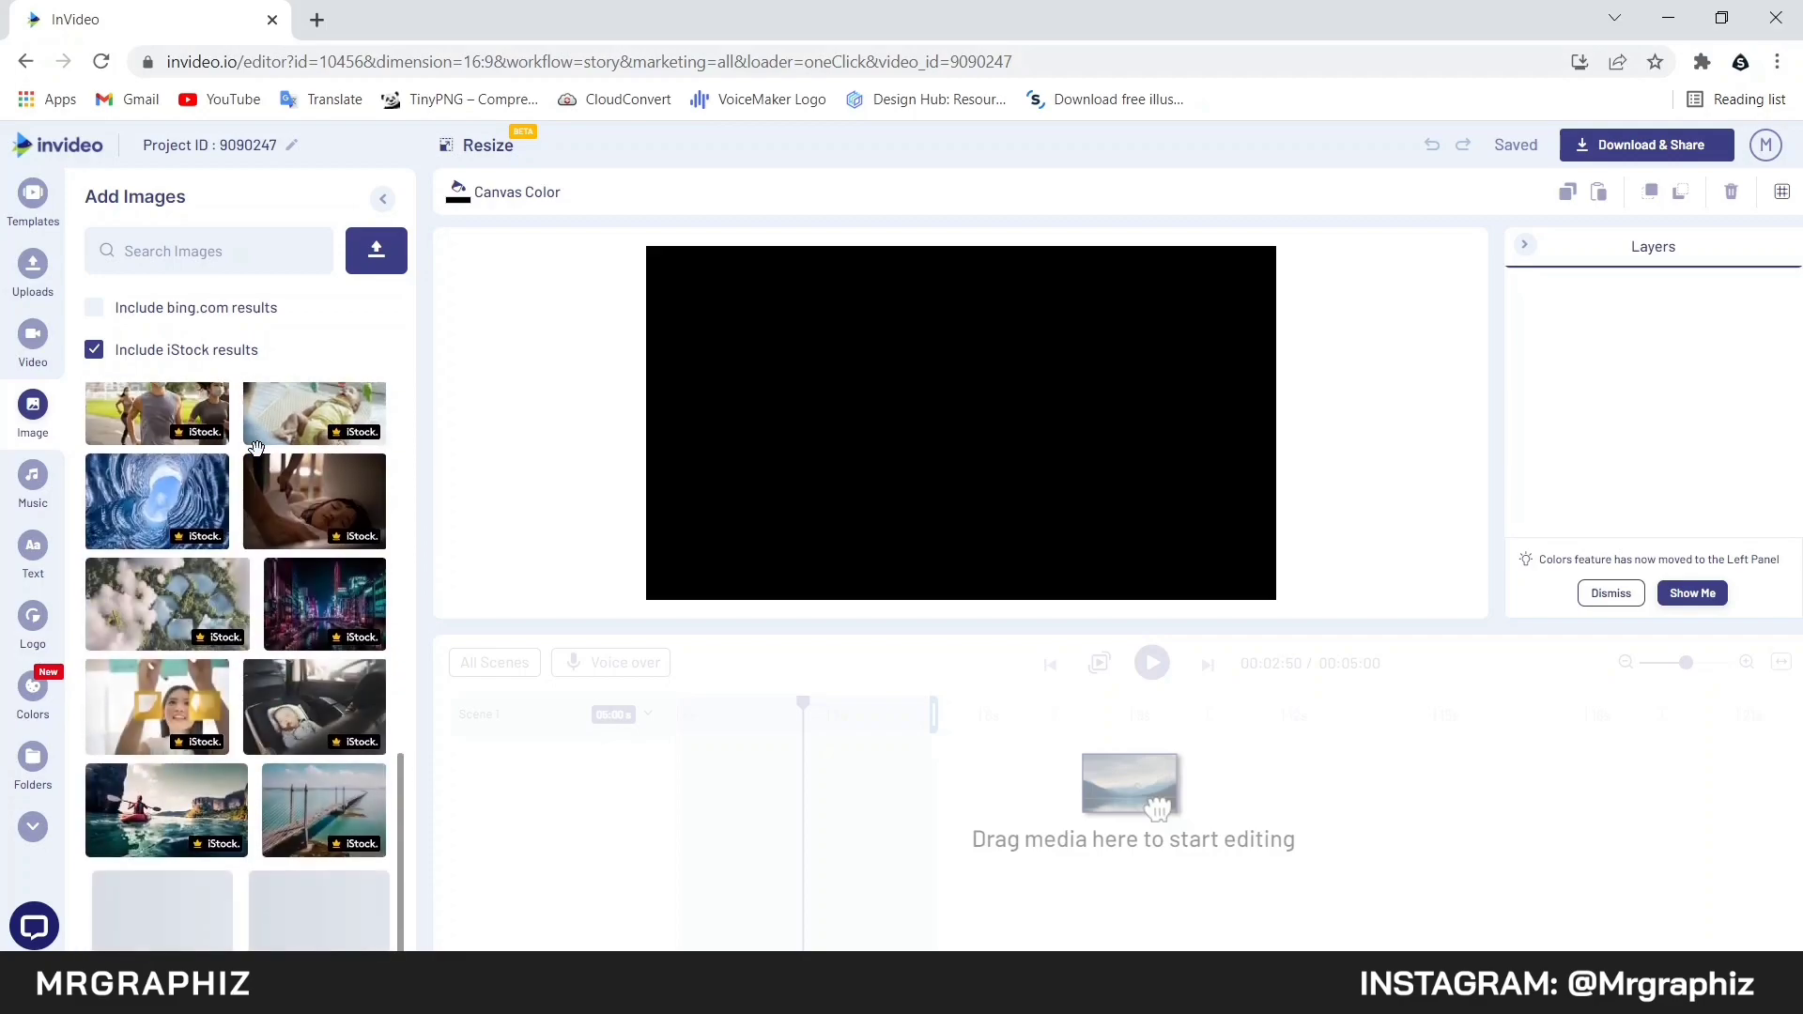
pyautogui.scroll(-3, 258, 451)
# Browse the stock video library instead of images
pyautogui.click(33, 335)
pyautogui.scroll(-3, 257, 448)
pyautogui.scroll(-10, 257, 448)
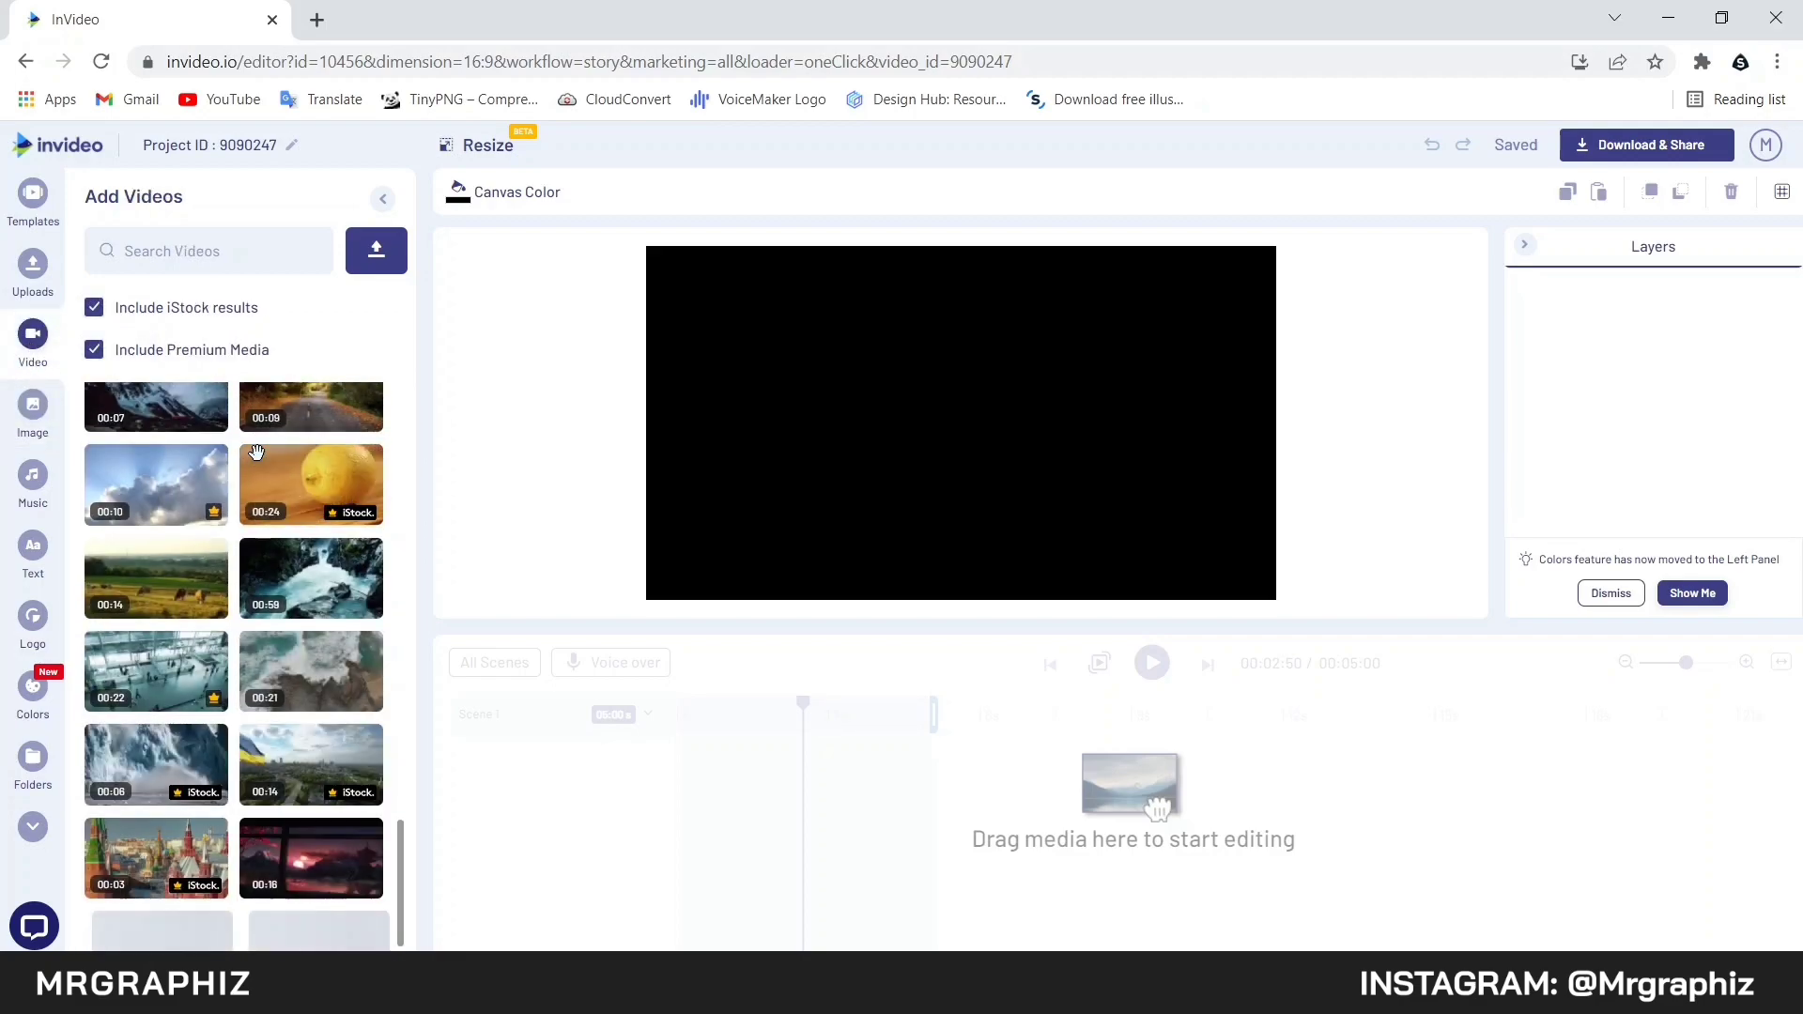
pyautogui.scroll(-8, 256, 451)
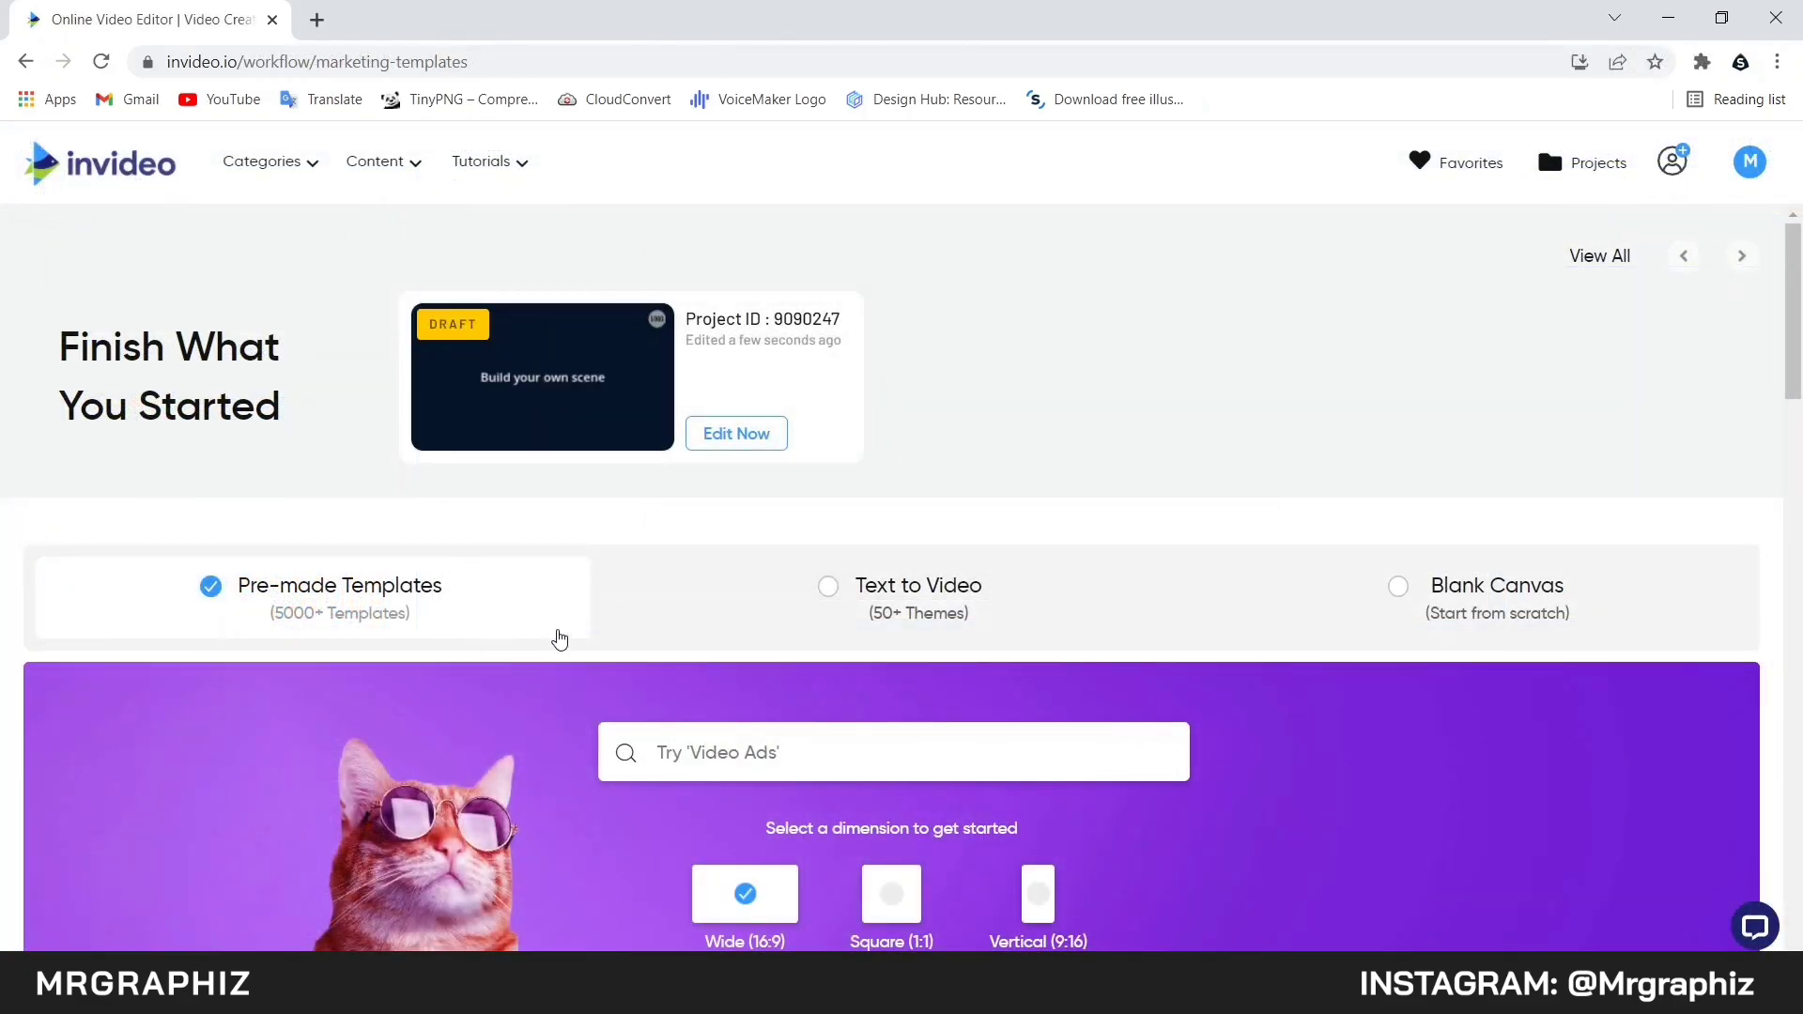
# Search the template library for 'gaming intro' and scroll through the 409 results
pyautogui.scroll(-1, 657, 631)
pyautogui.click(713, 623)
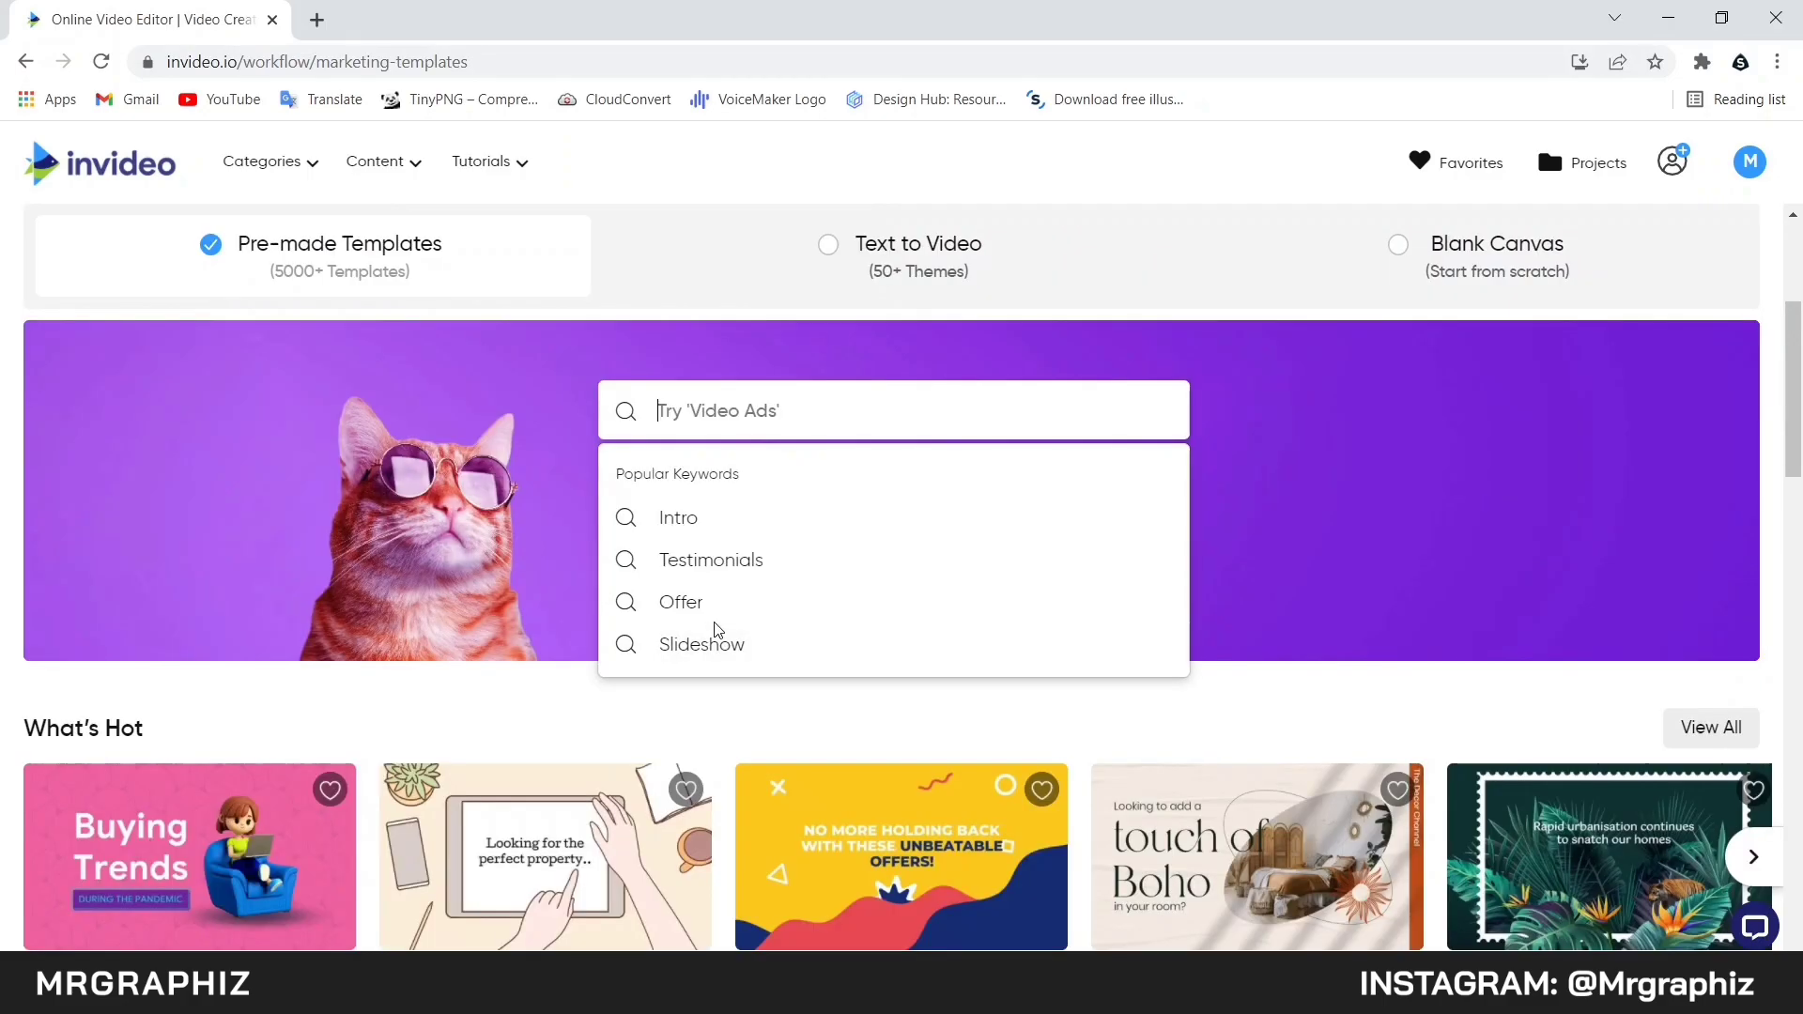
pyautogui.write('gaming intro')
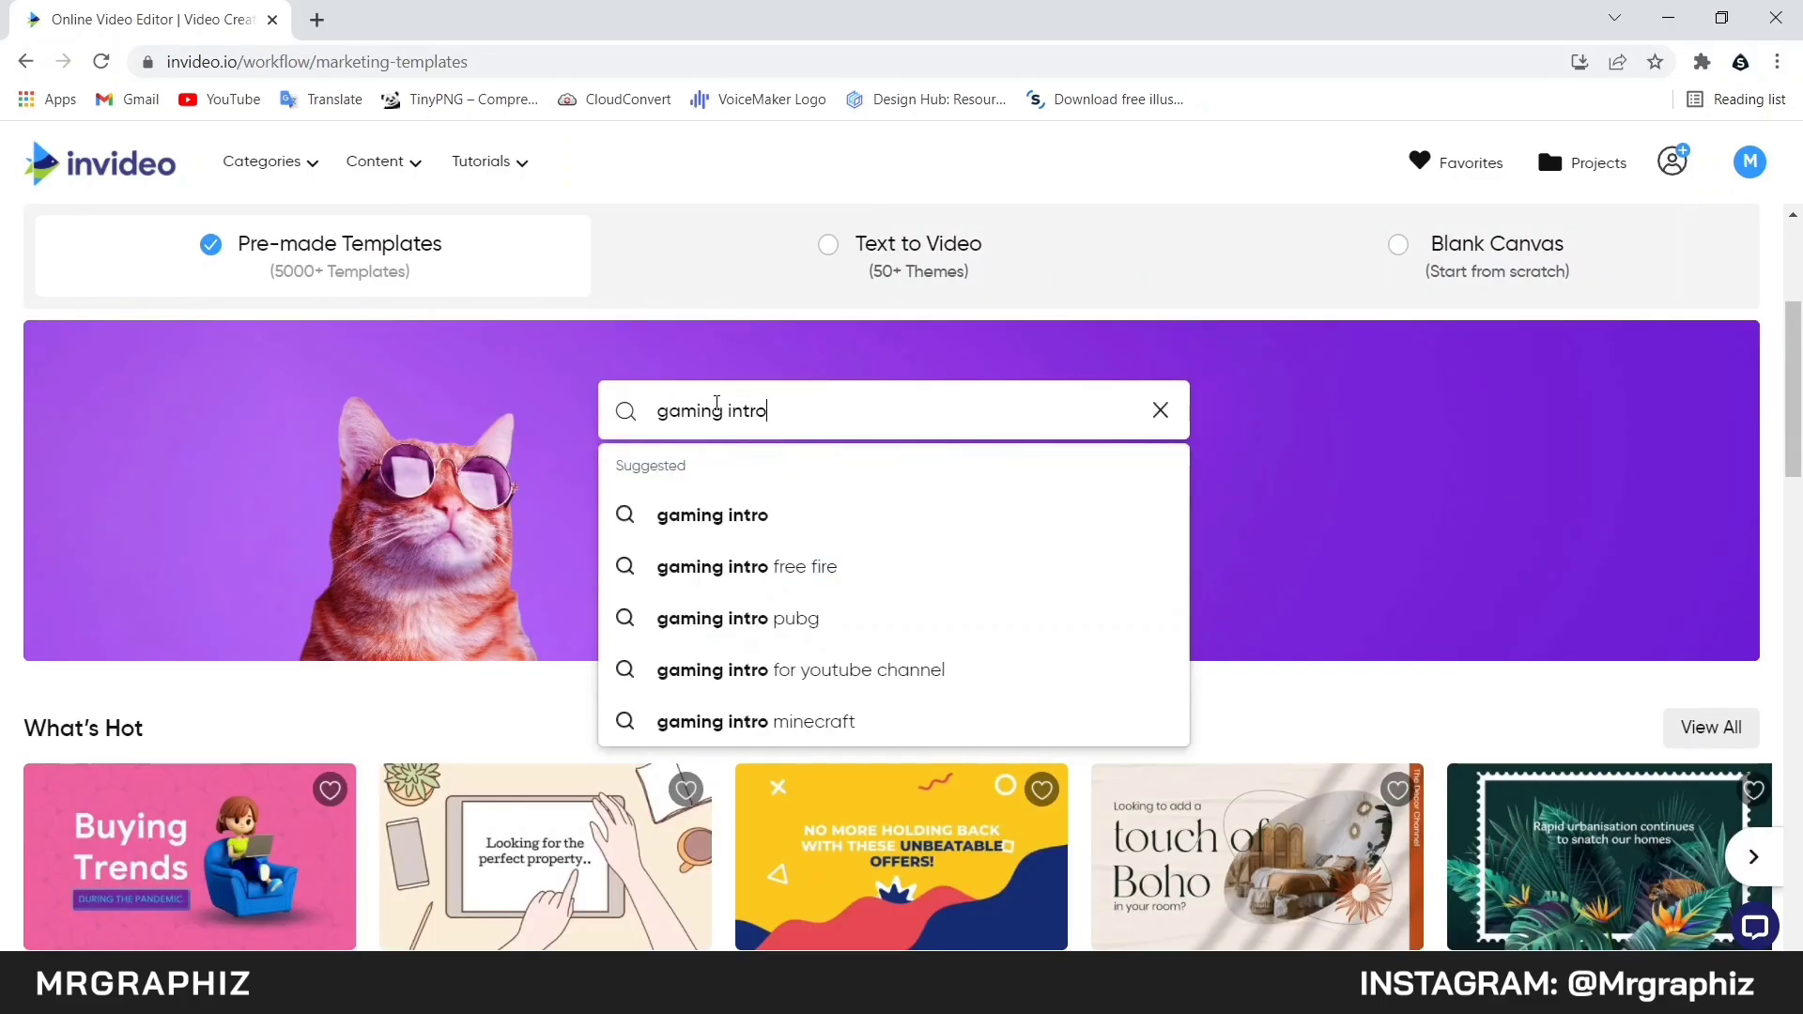
pyautogui.press('Return')
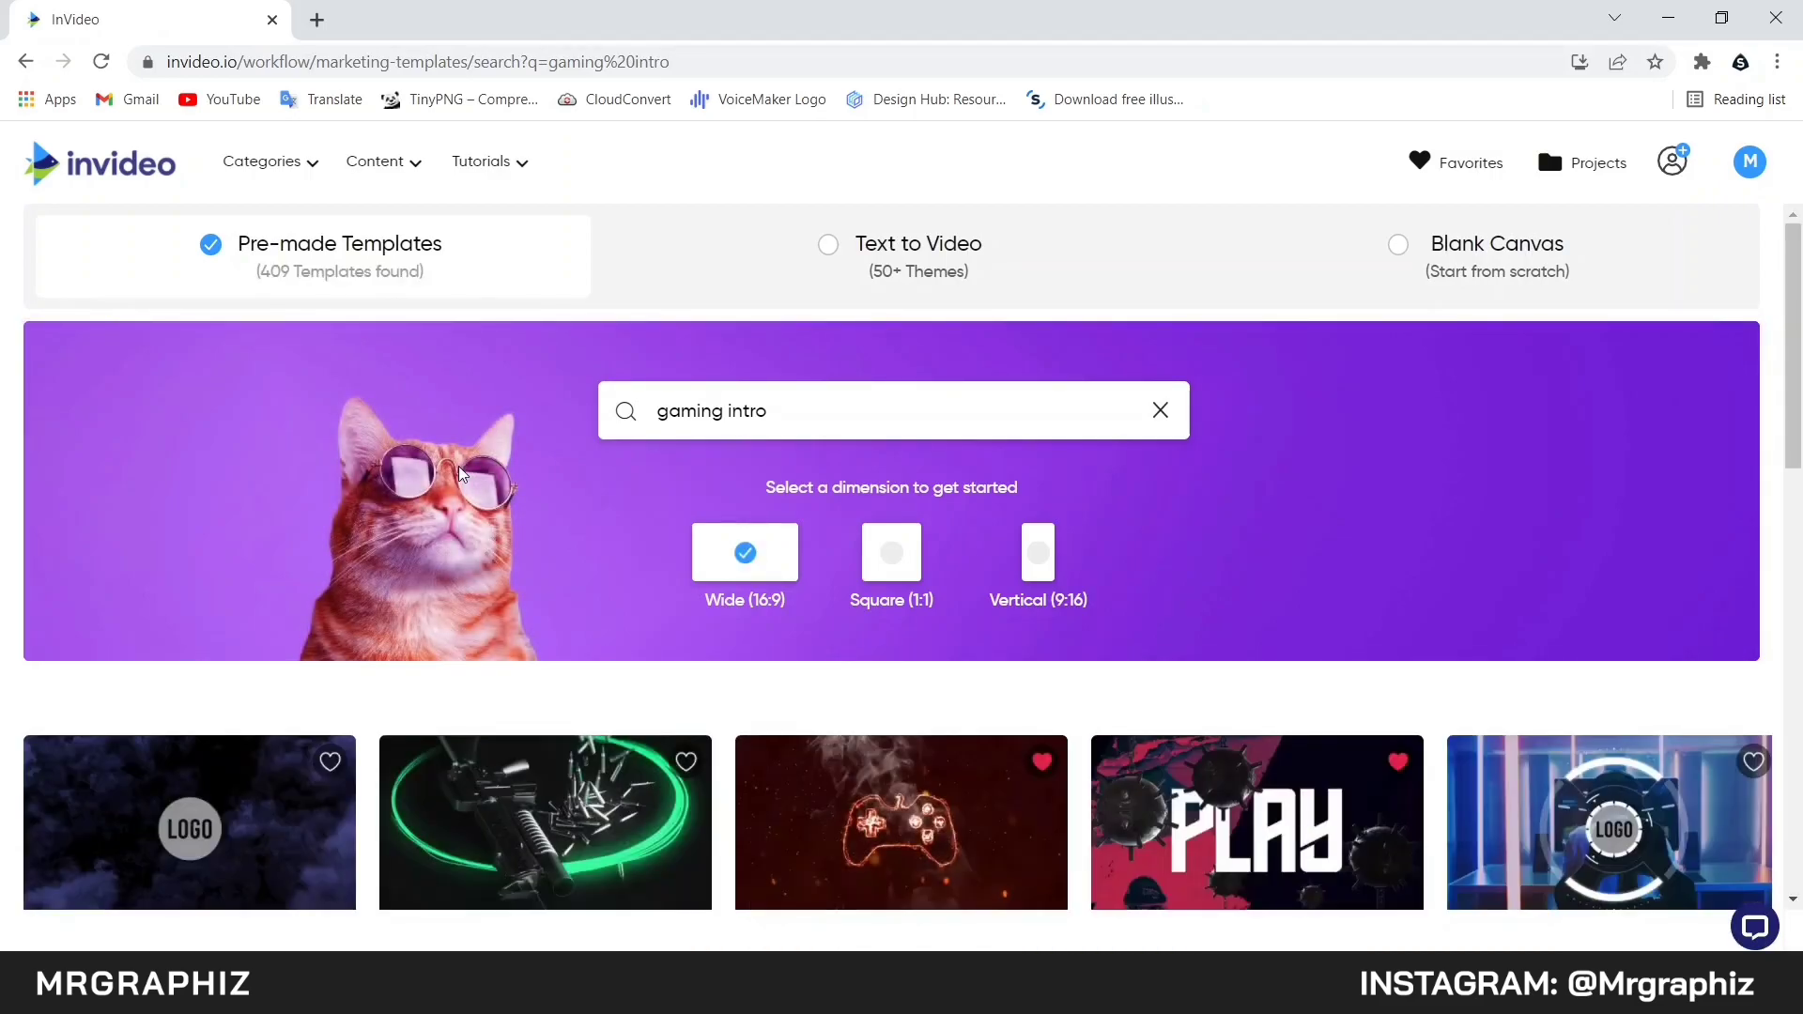
pyautogui.scroll(-15, 460, 474)
pyautogui.scroll(-5, 446, 561)
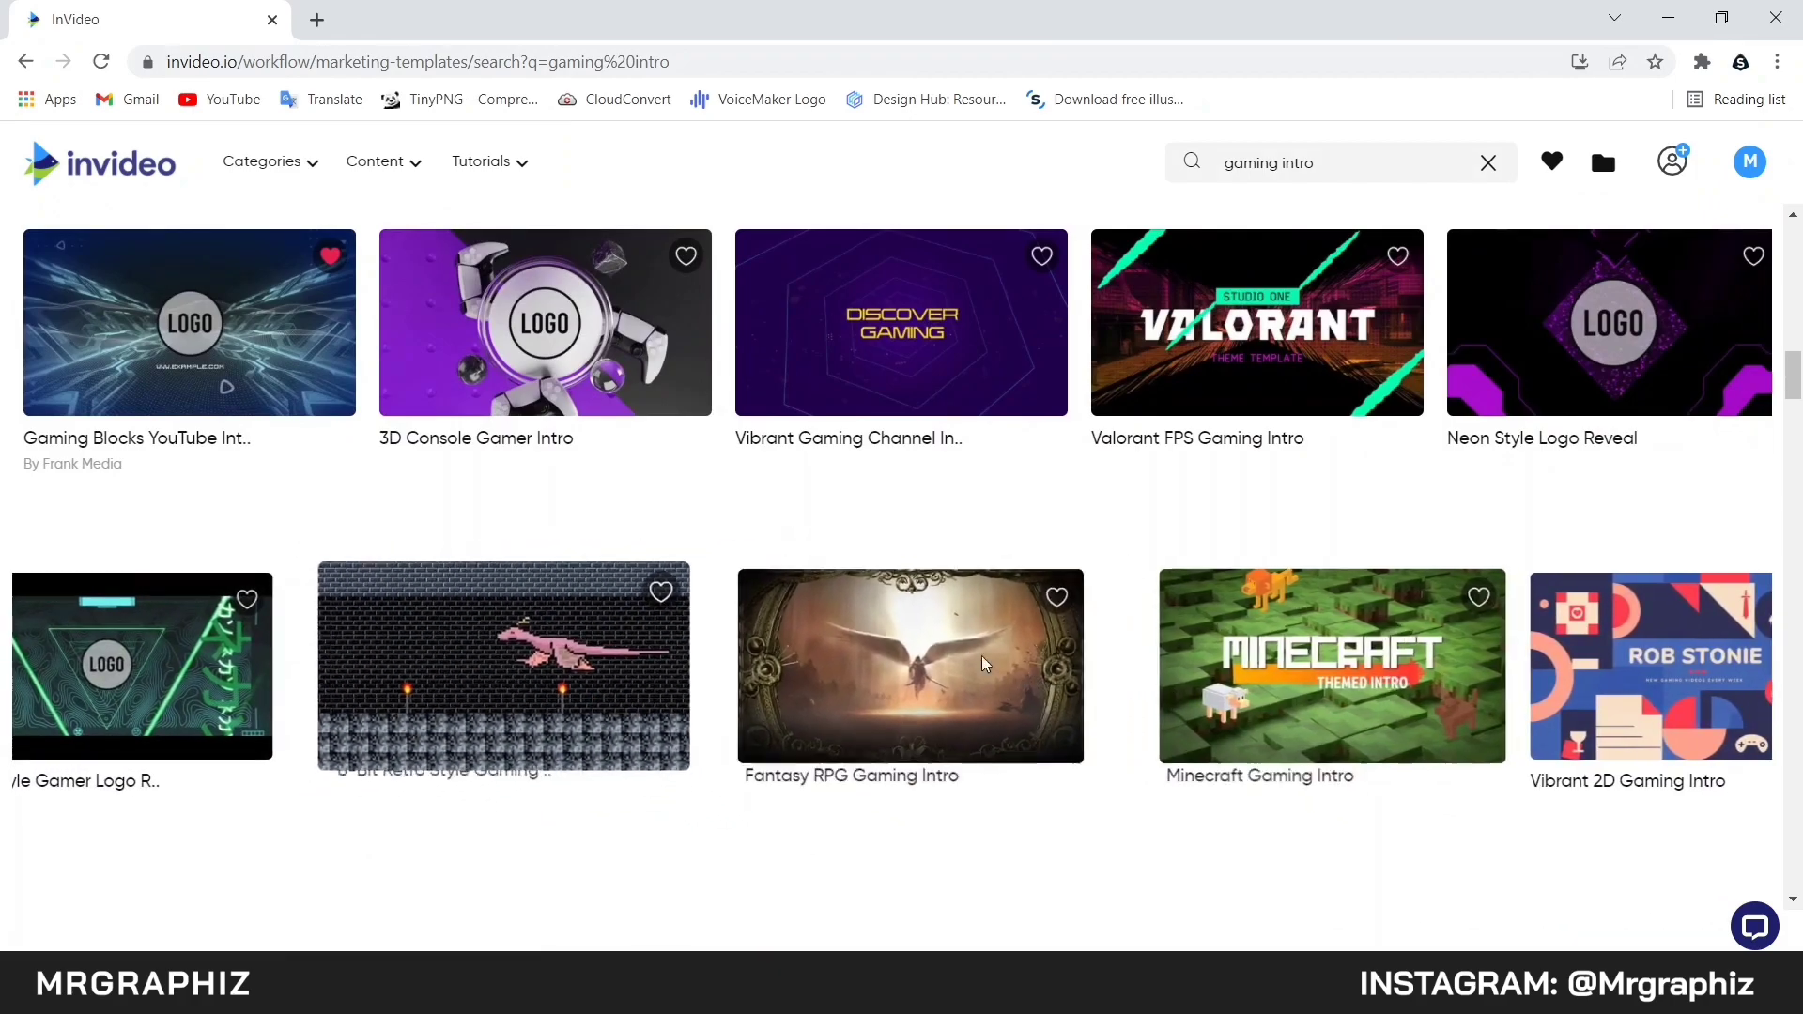
pyautogui.scroll(10, 1049, 677)
pyautogui.scroll(4, 939, 644)
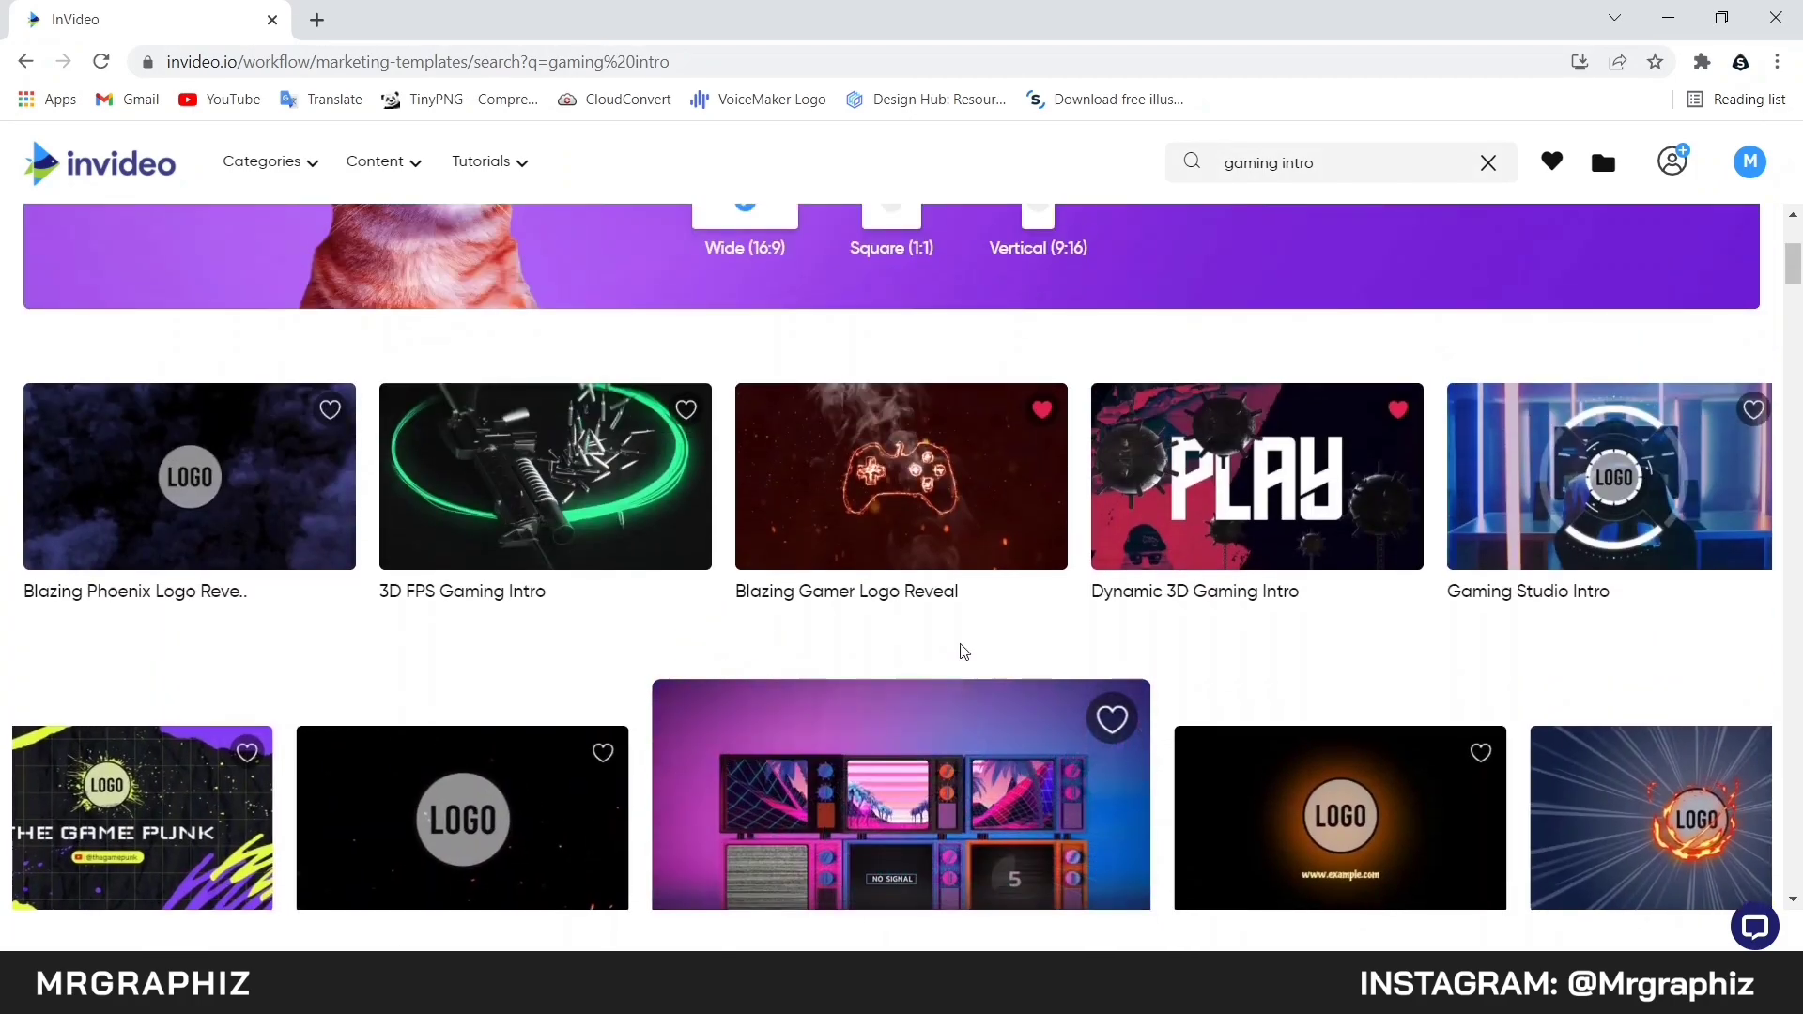
pyautogui.scroll(3, 963, 651)
# Preview the Dynamic 3D Gaming Intro template and start a project from it
pyautogui.click(1264, 733)
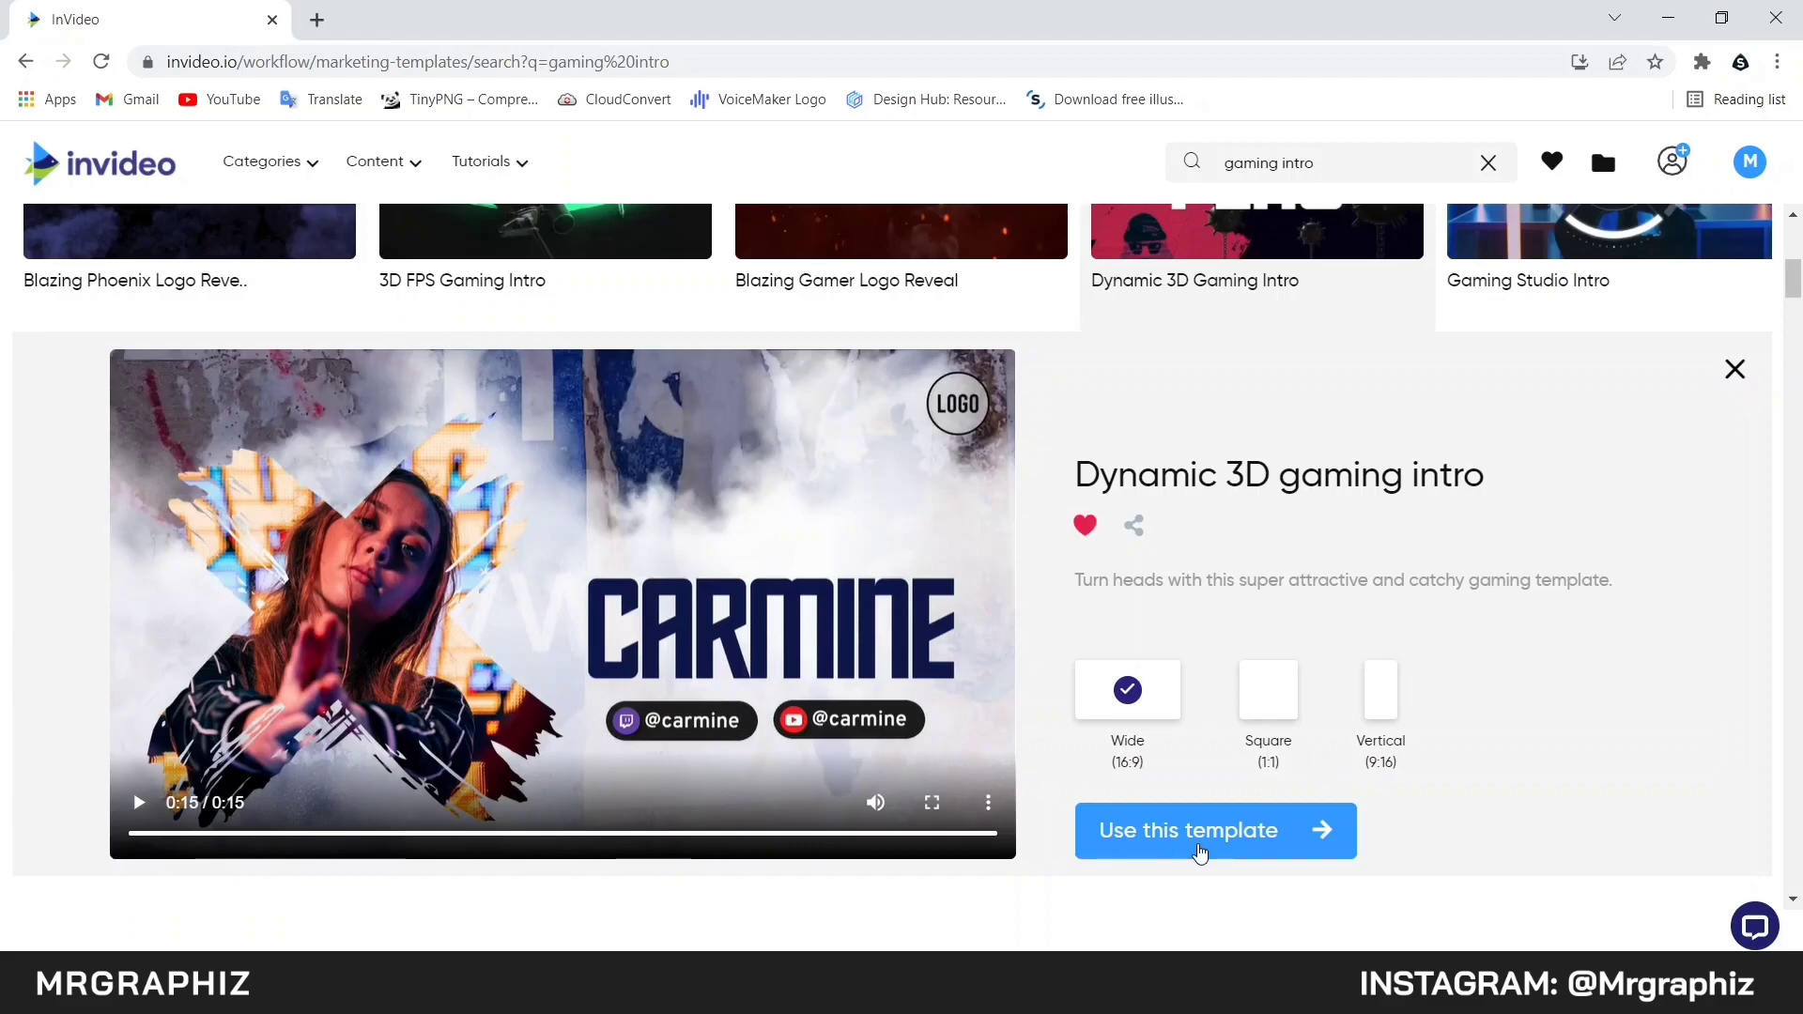
pyautogui.click(1207, 836)
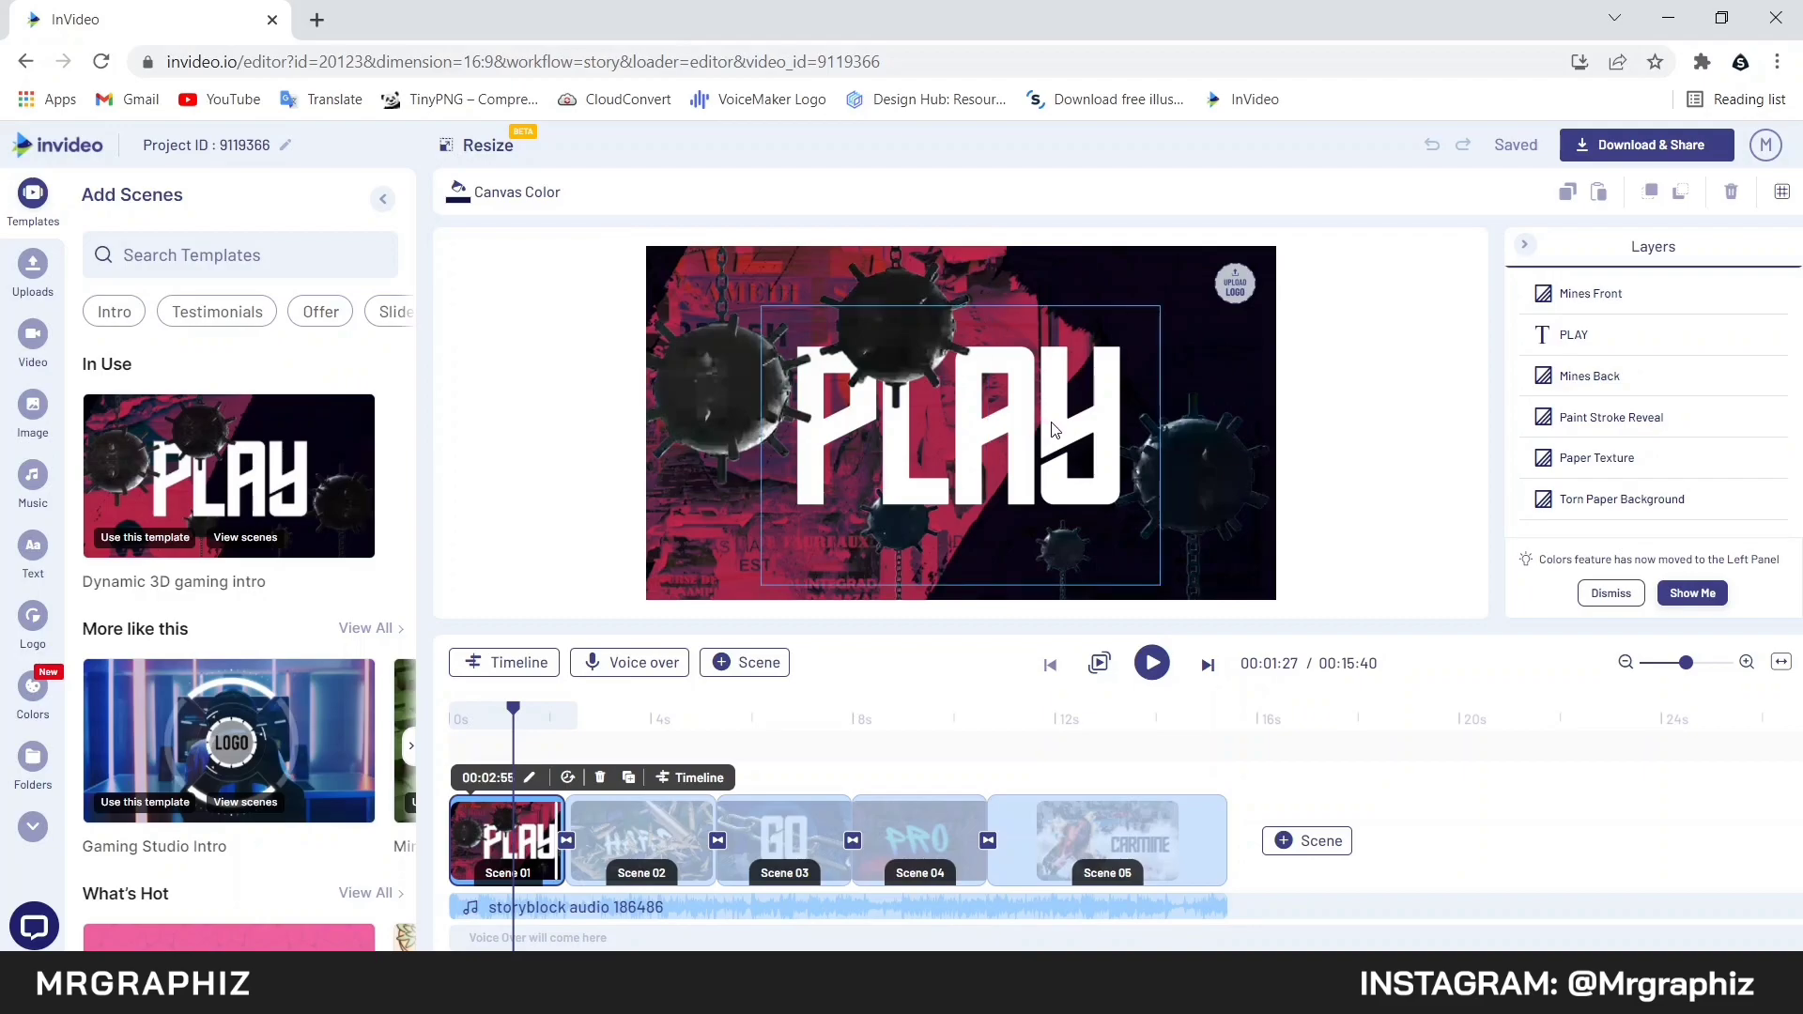
# Change the first scene's PLAY title text to GAMING
pyautogui.click(1597, 336)
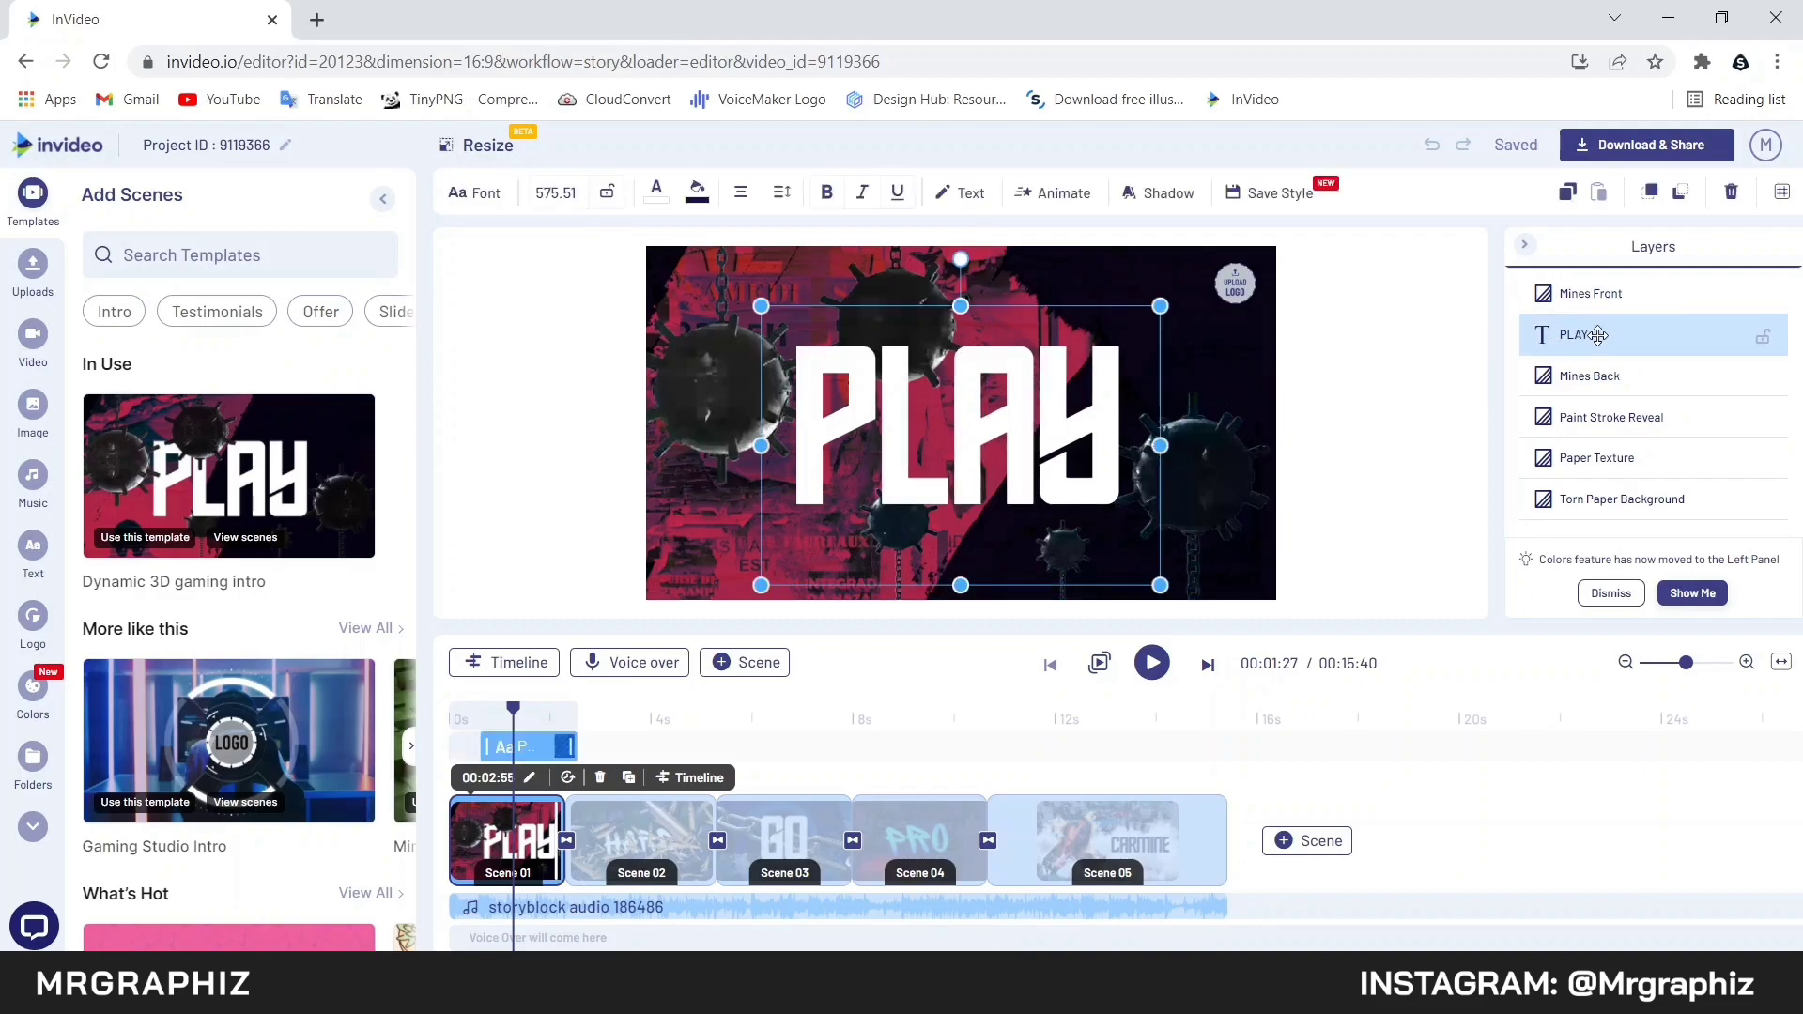
pyautogui.click(961, 197)
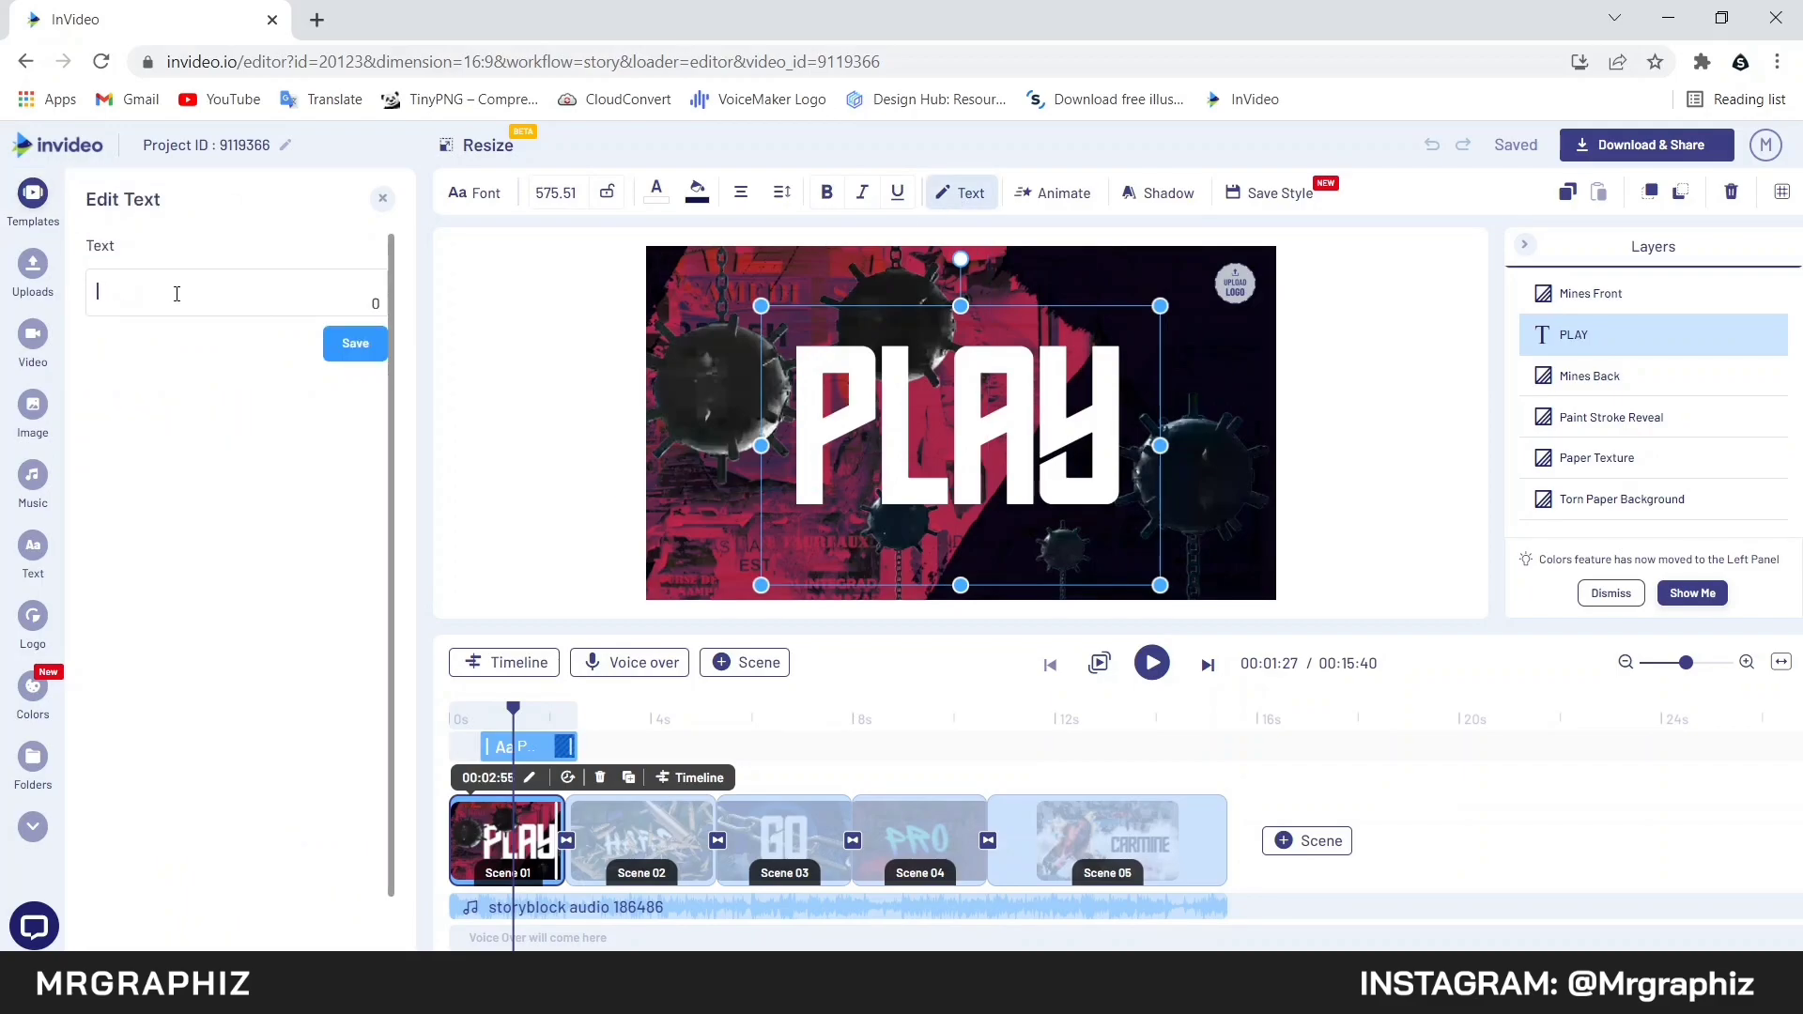
pyautogui.write('GAMING')
pyautogui.click(382, 349)
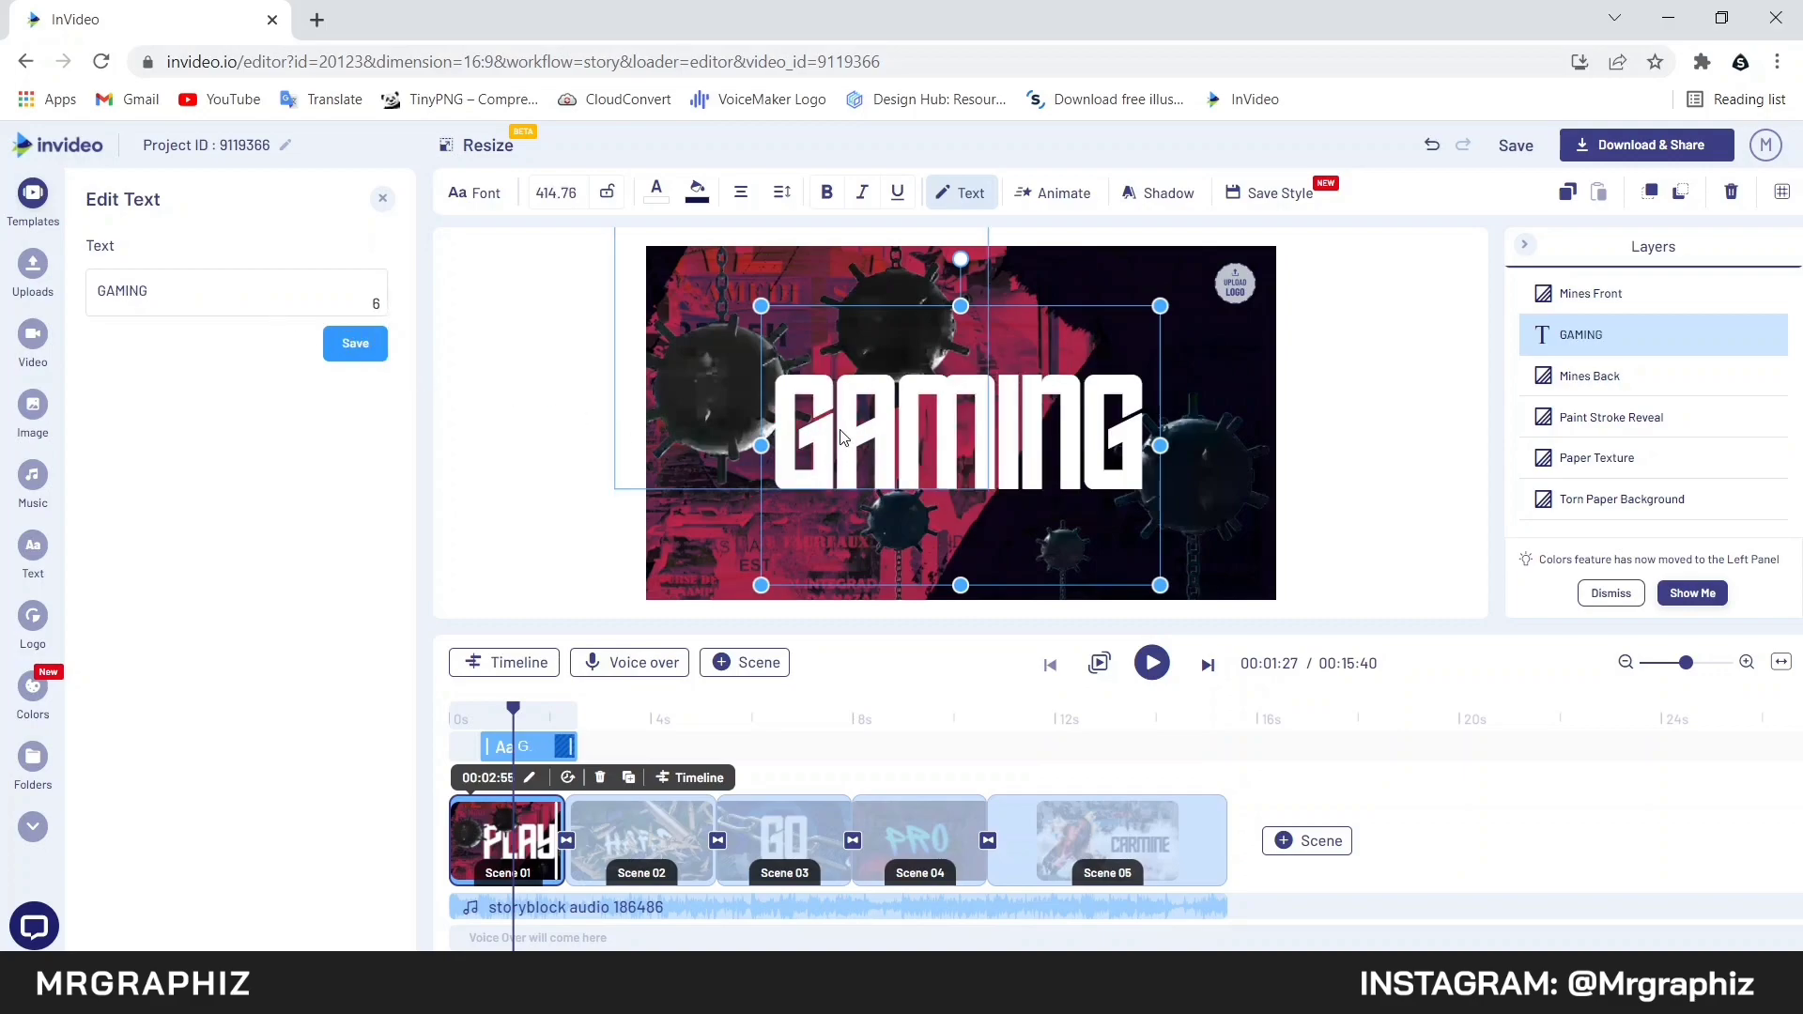
# Set the GAMING title to font size 400 and fit its box around the text
pyautogui.click(570, 190)
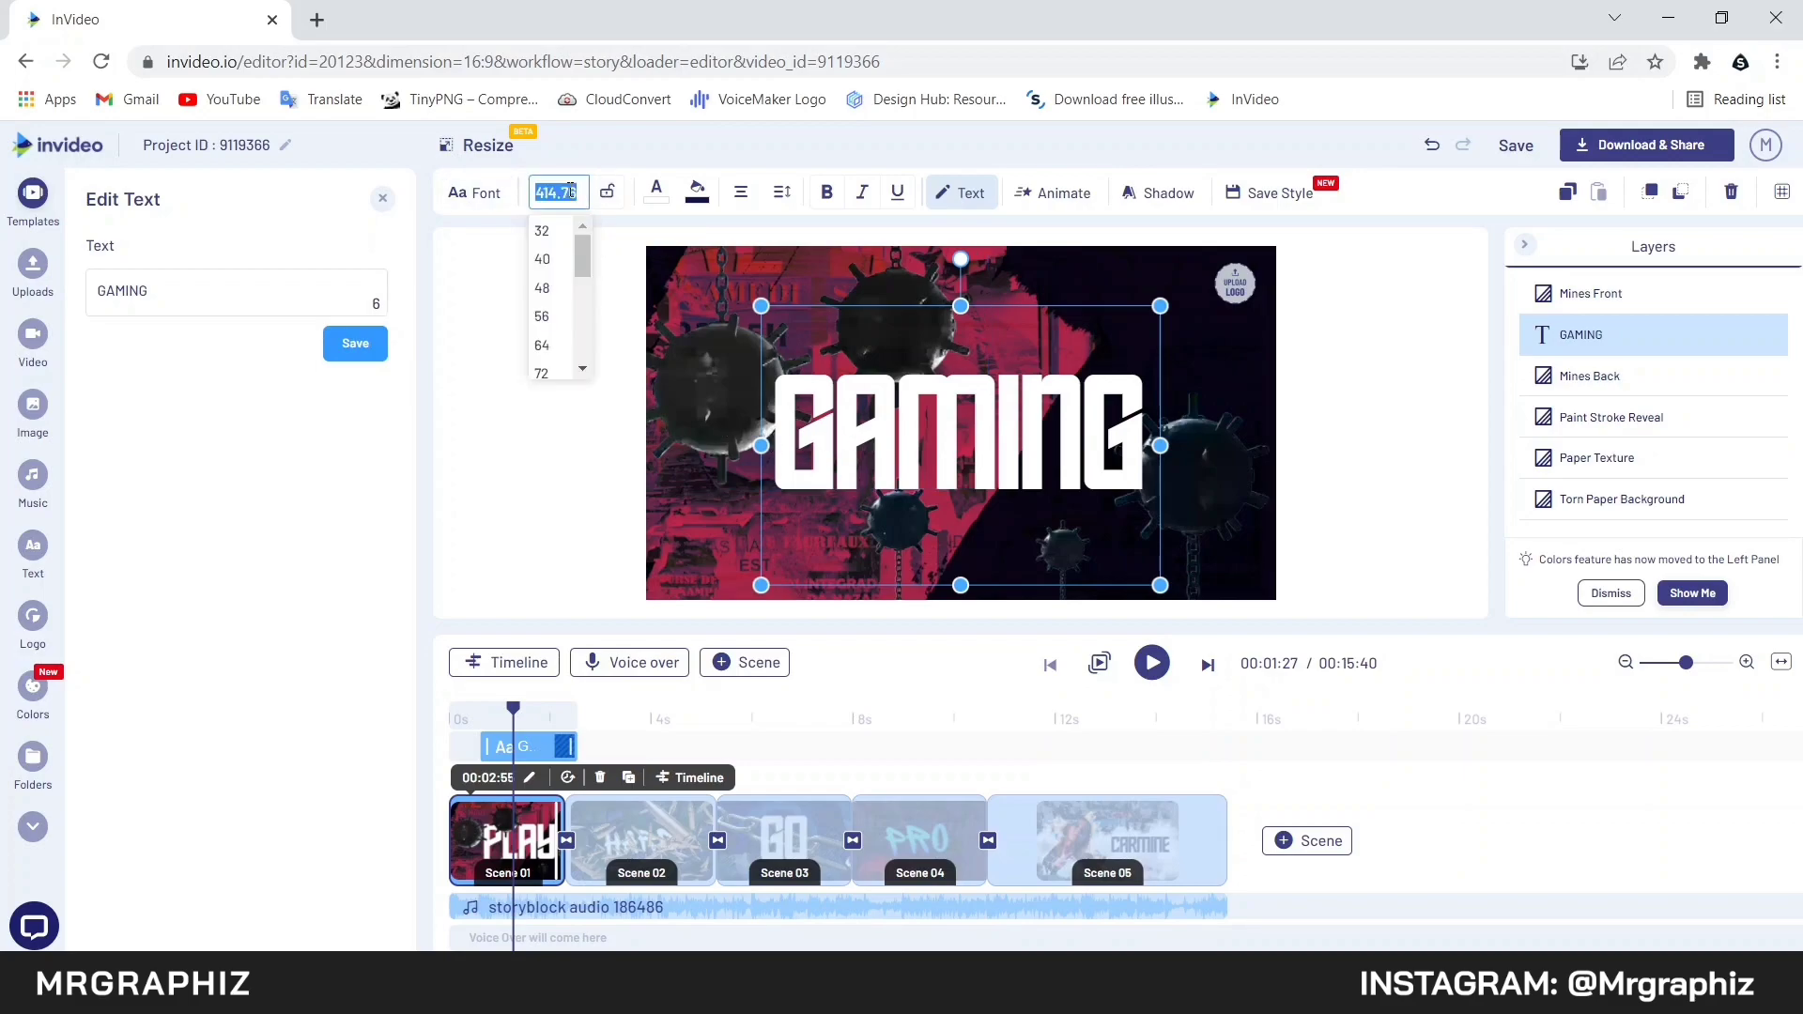
pyautogui.press('BackSpace')
pyautogui.write('400')
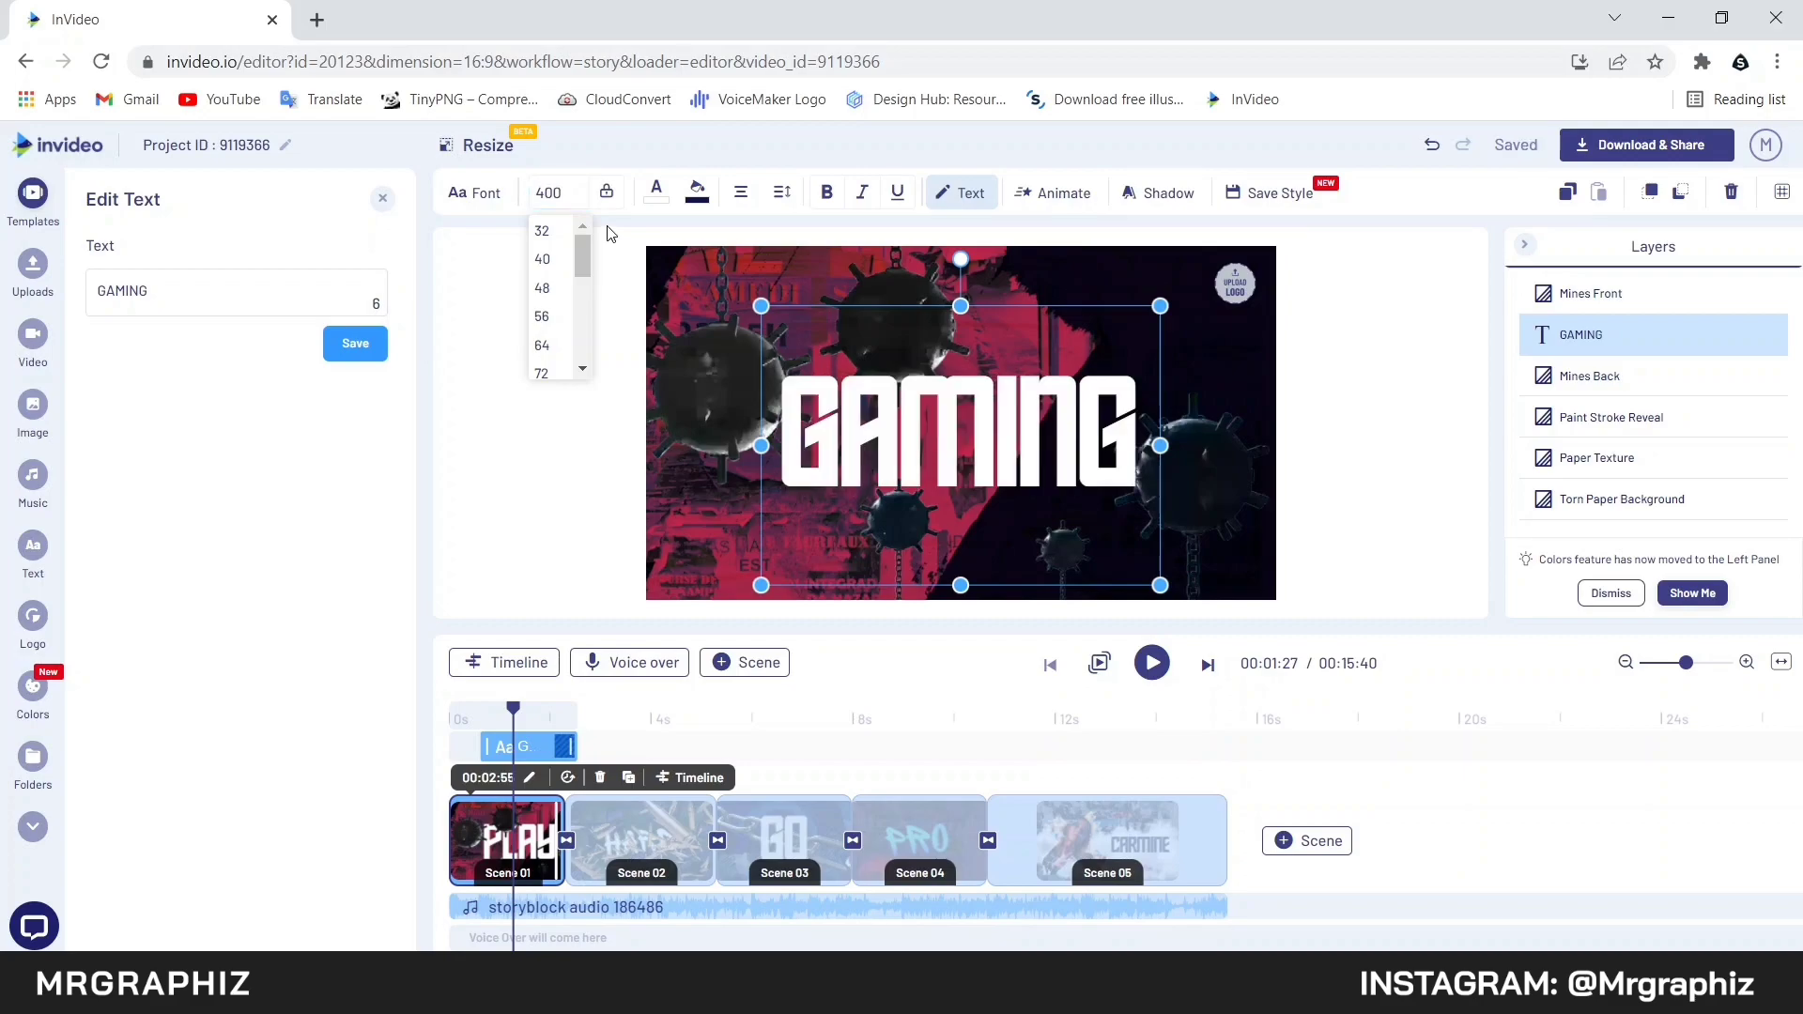
pyautogui.click(609, 232)
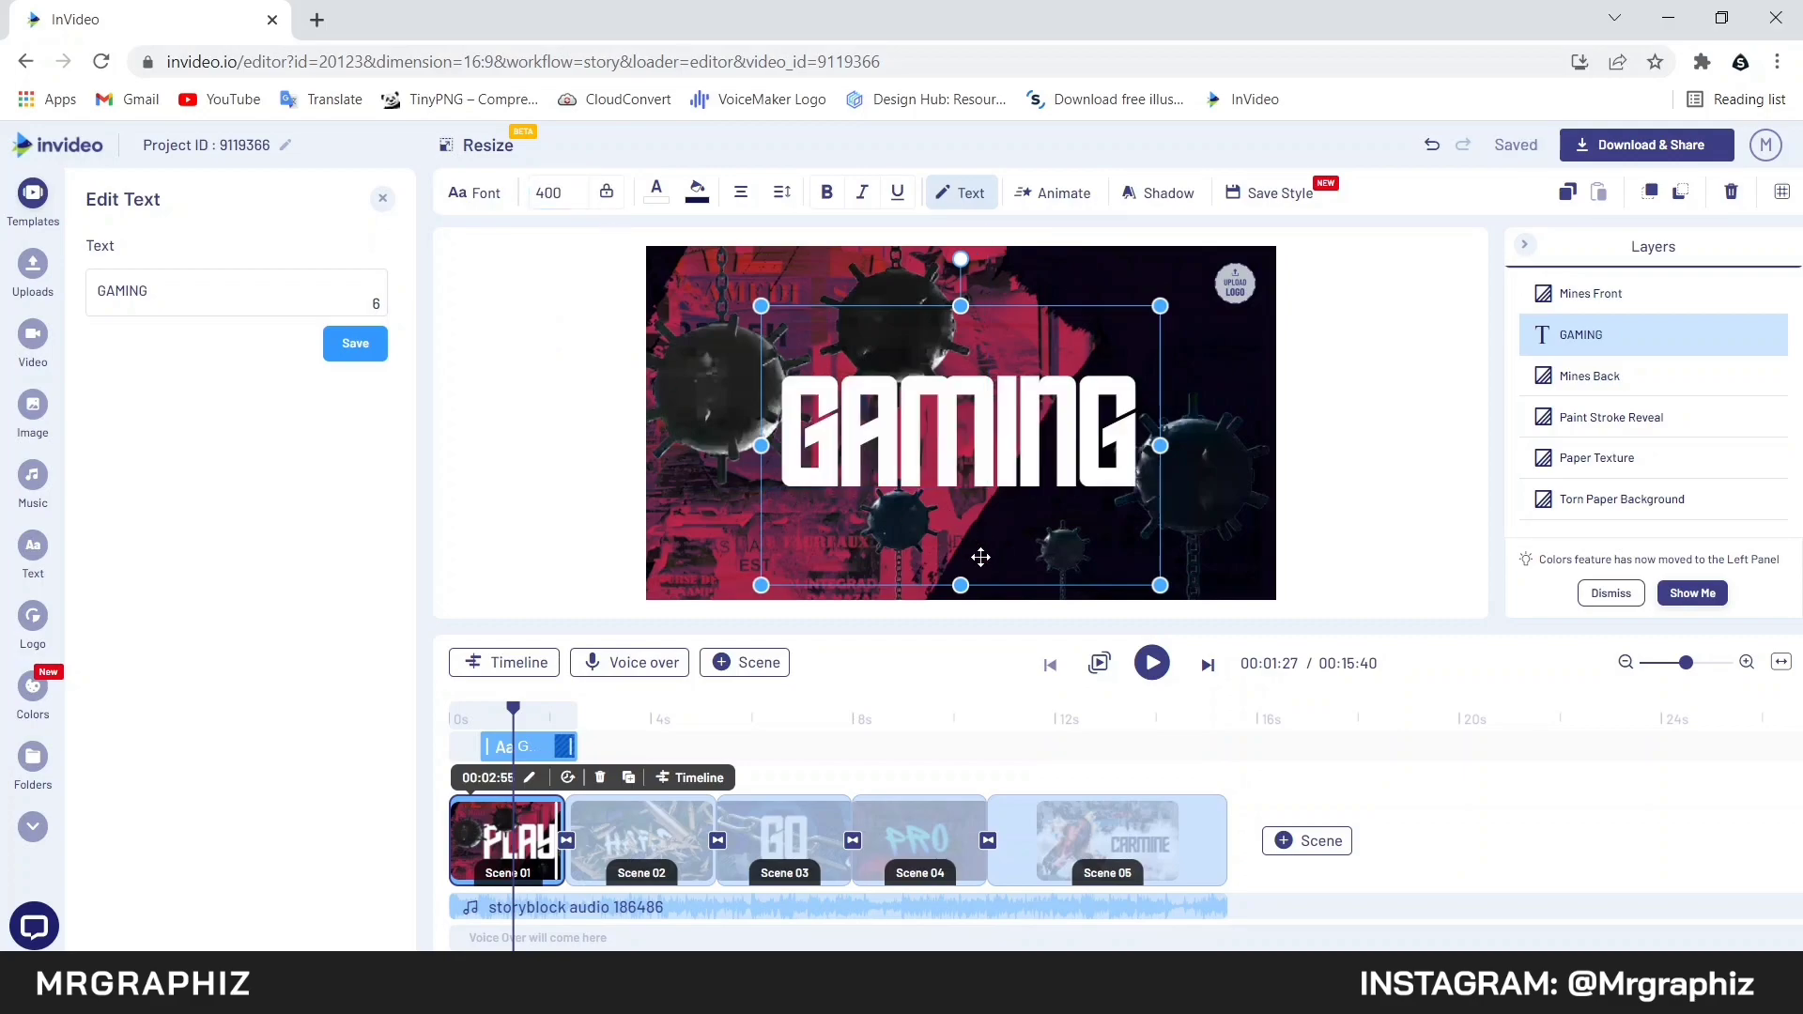
pyautogui.moveTo(959, 584); pyautogui.dragTo(956, 532)
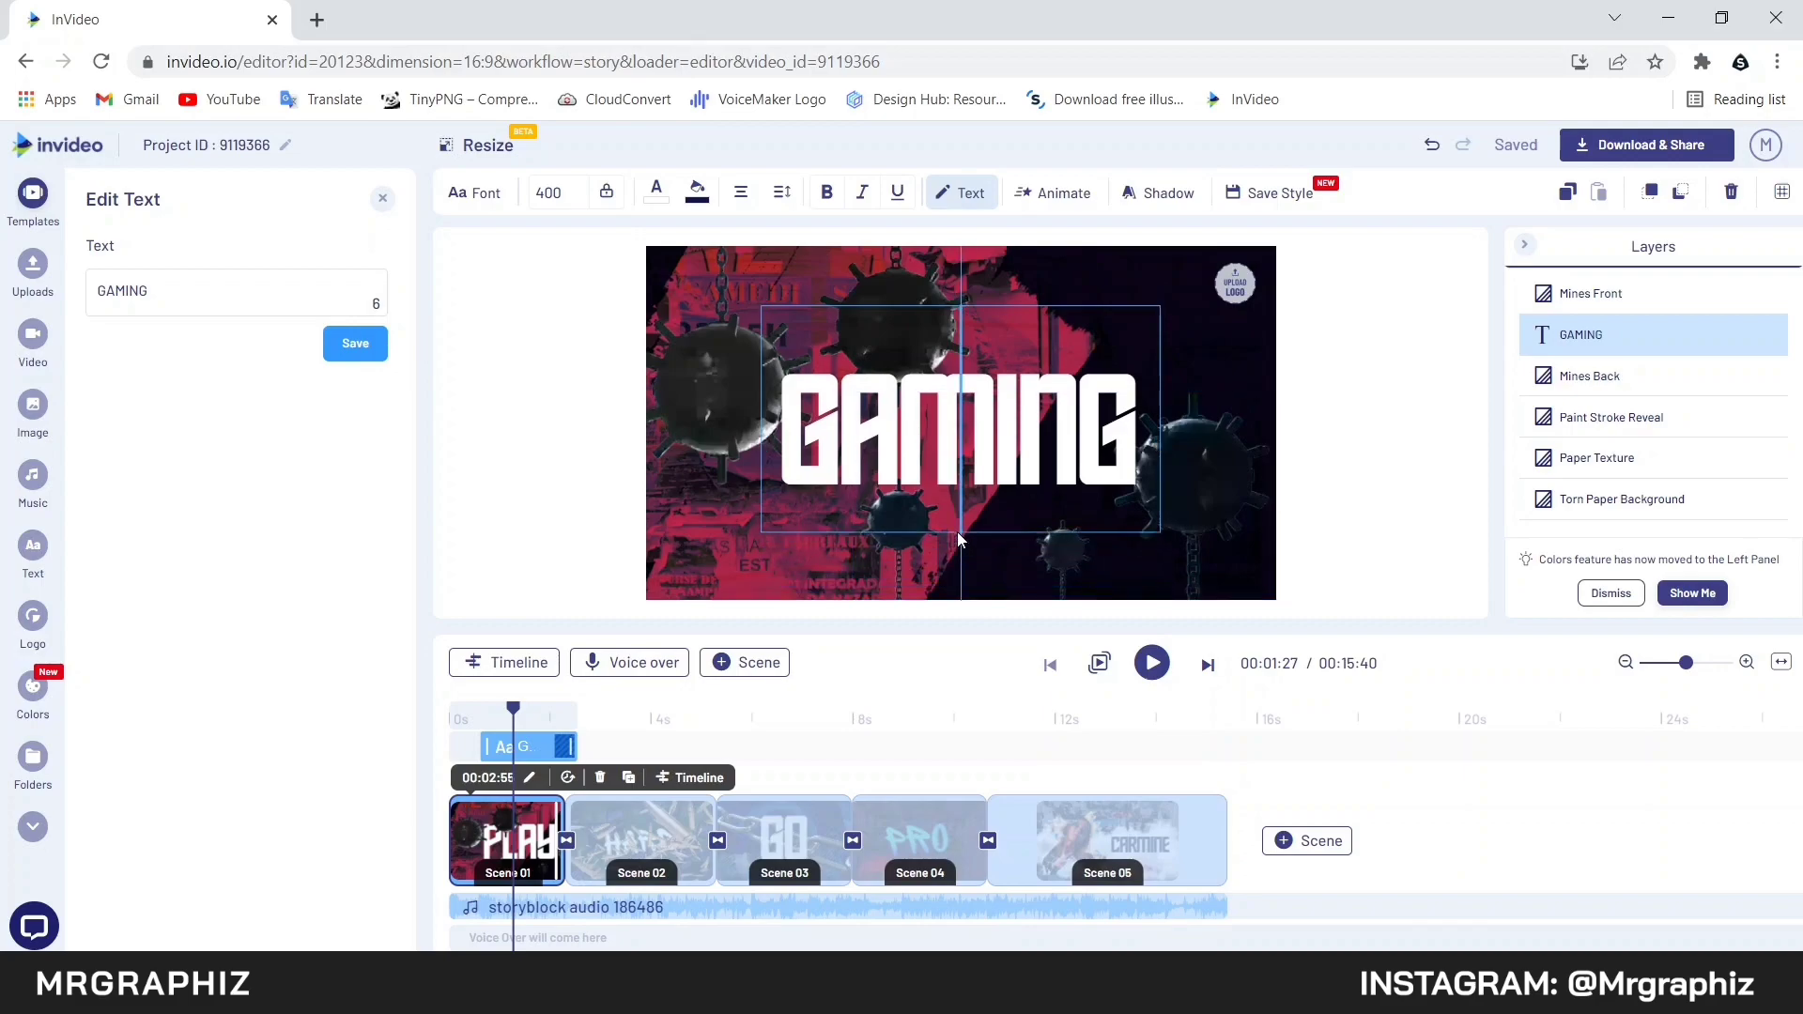
pyautogui.moveTo(1021, 399); pyautogui.dragTo(1020, 404)
pyautogui.click(846, 610)
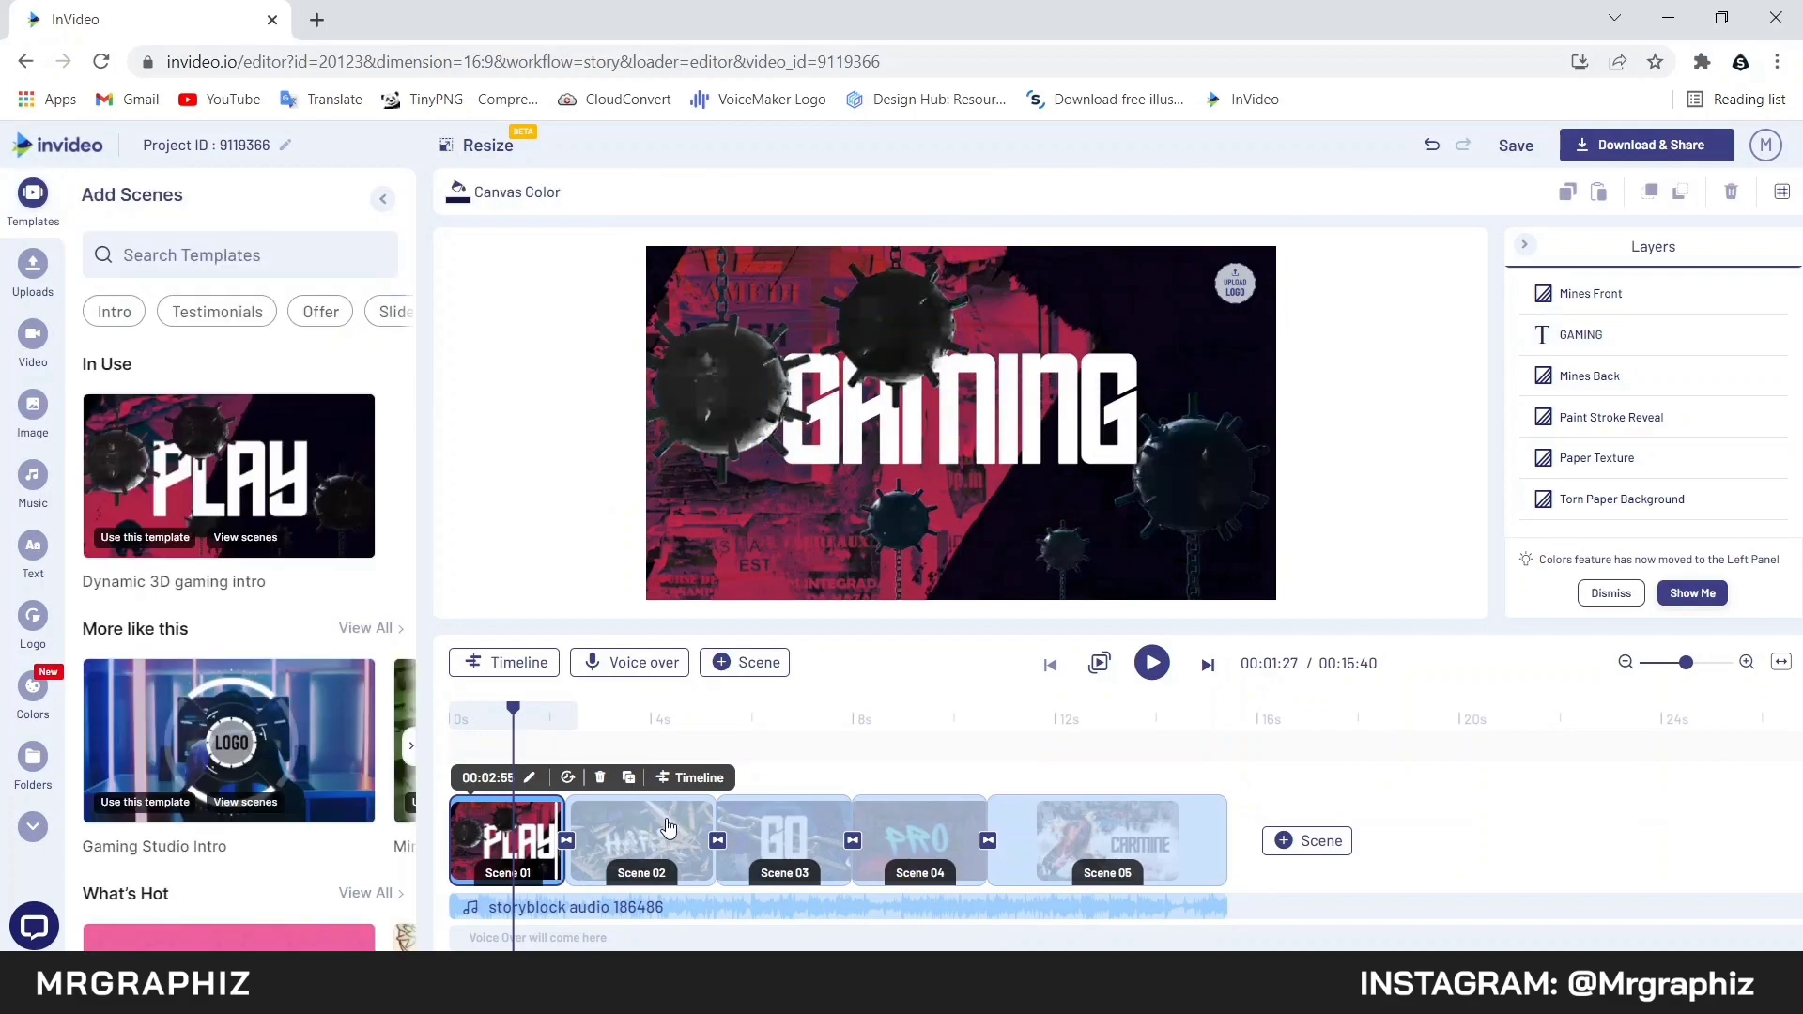
# In Scene 02, change the HARD title's wording to LIVE STREAM
pyautogui.click(668, 828)
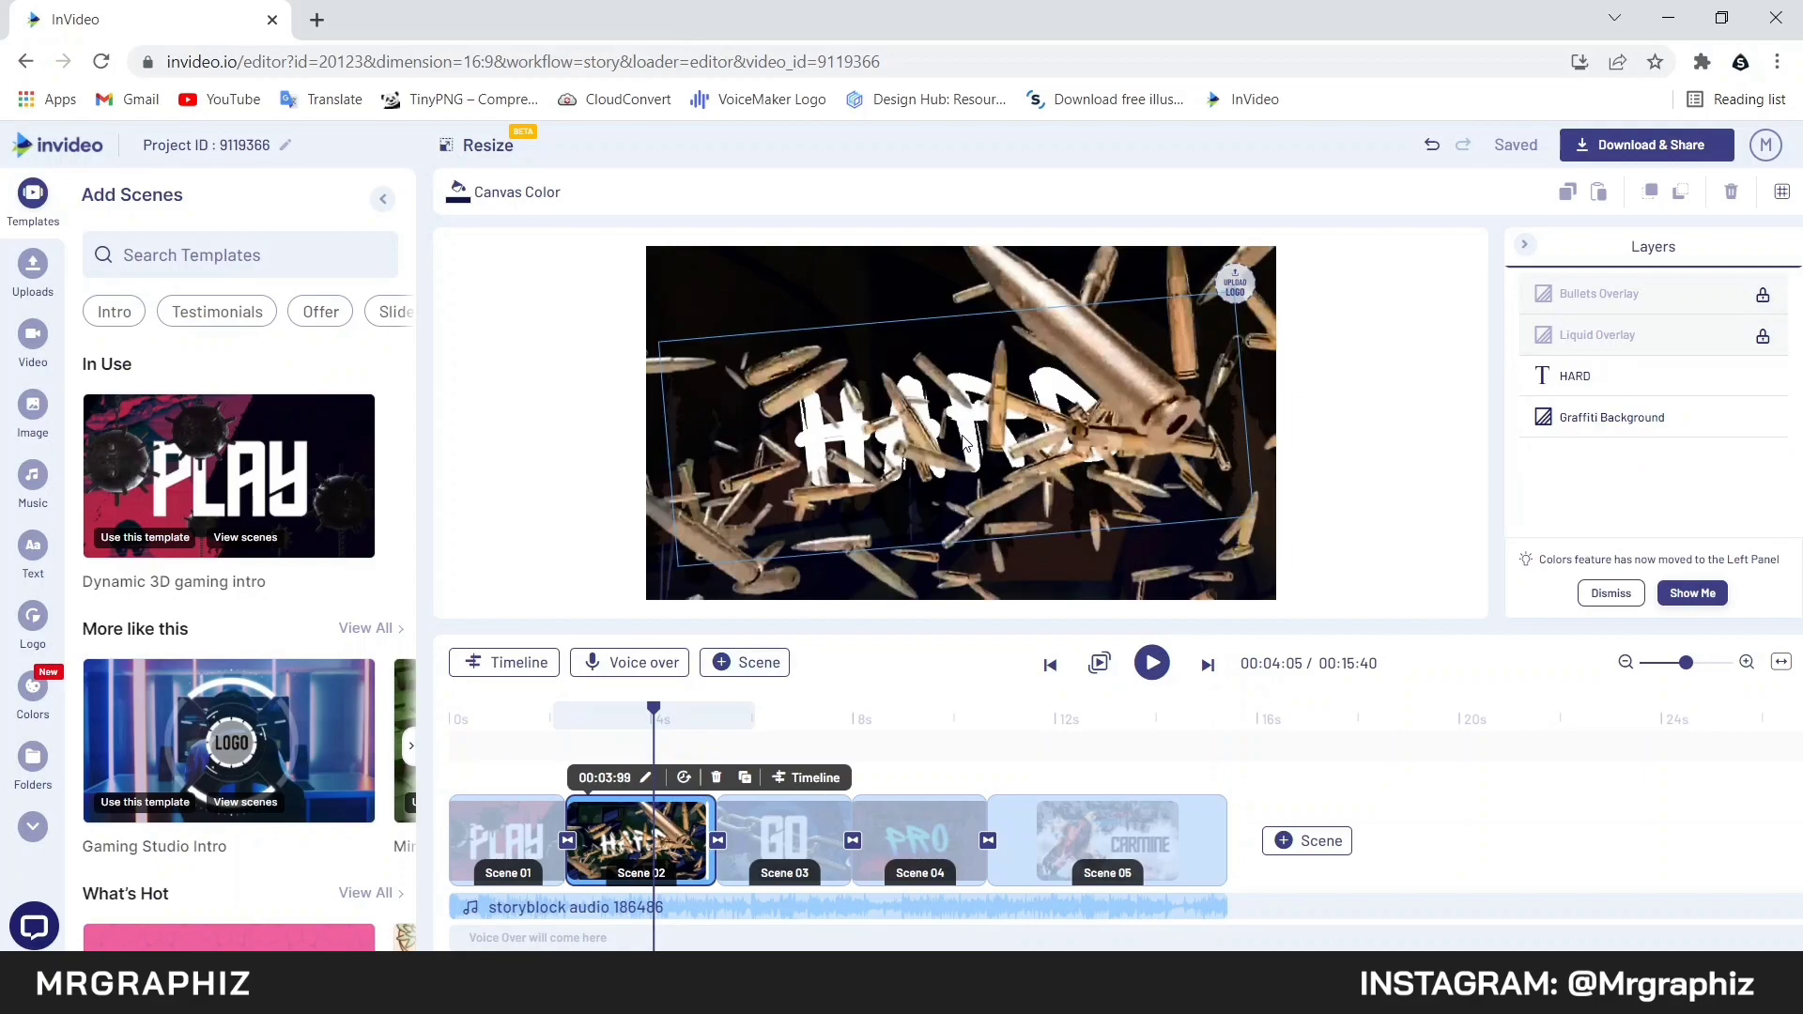
pyautogui.click(1699, 376)
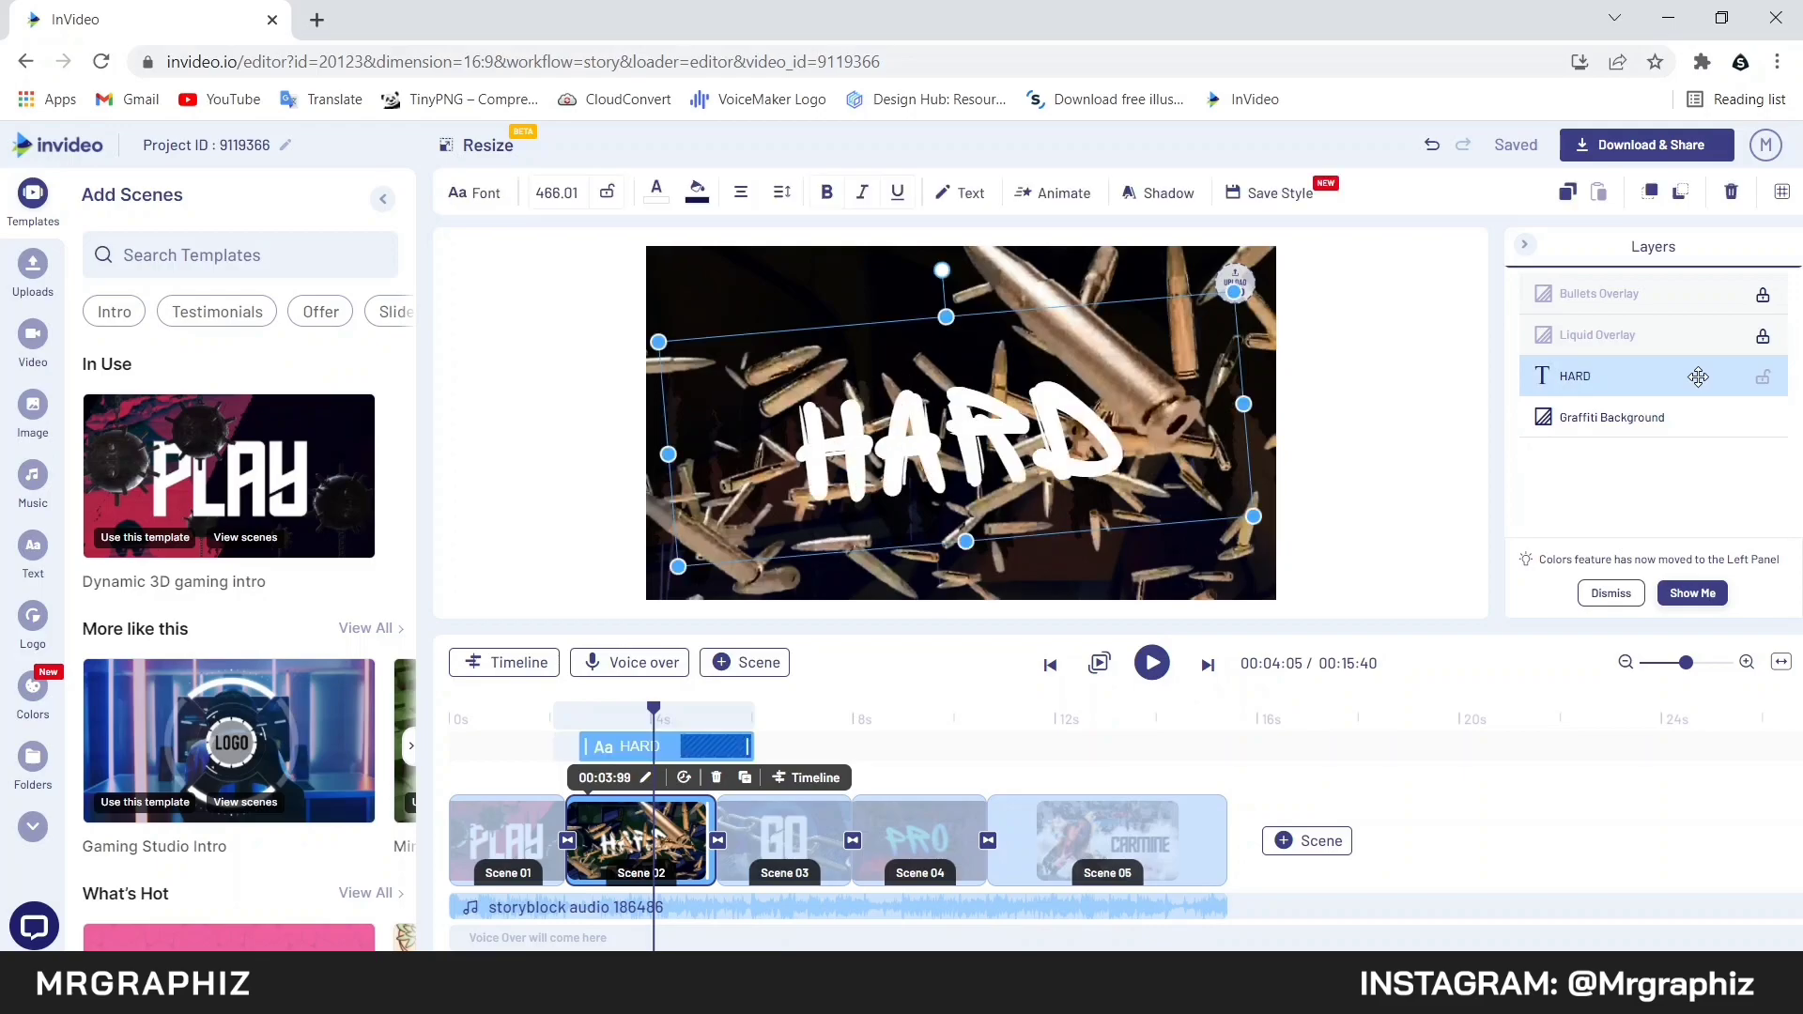
pyautogui.click(977, 194)
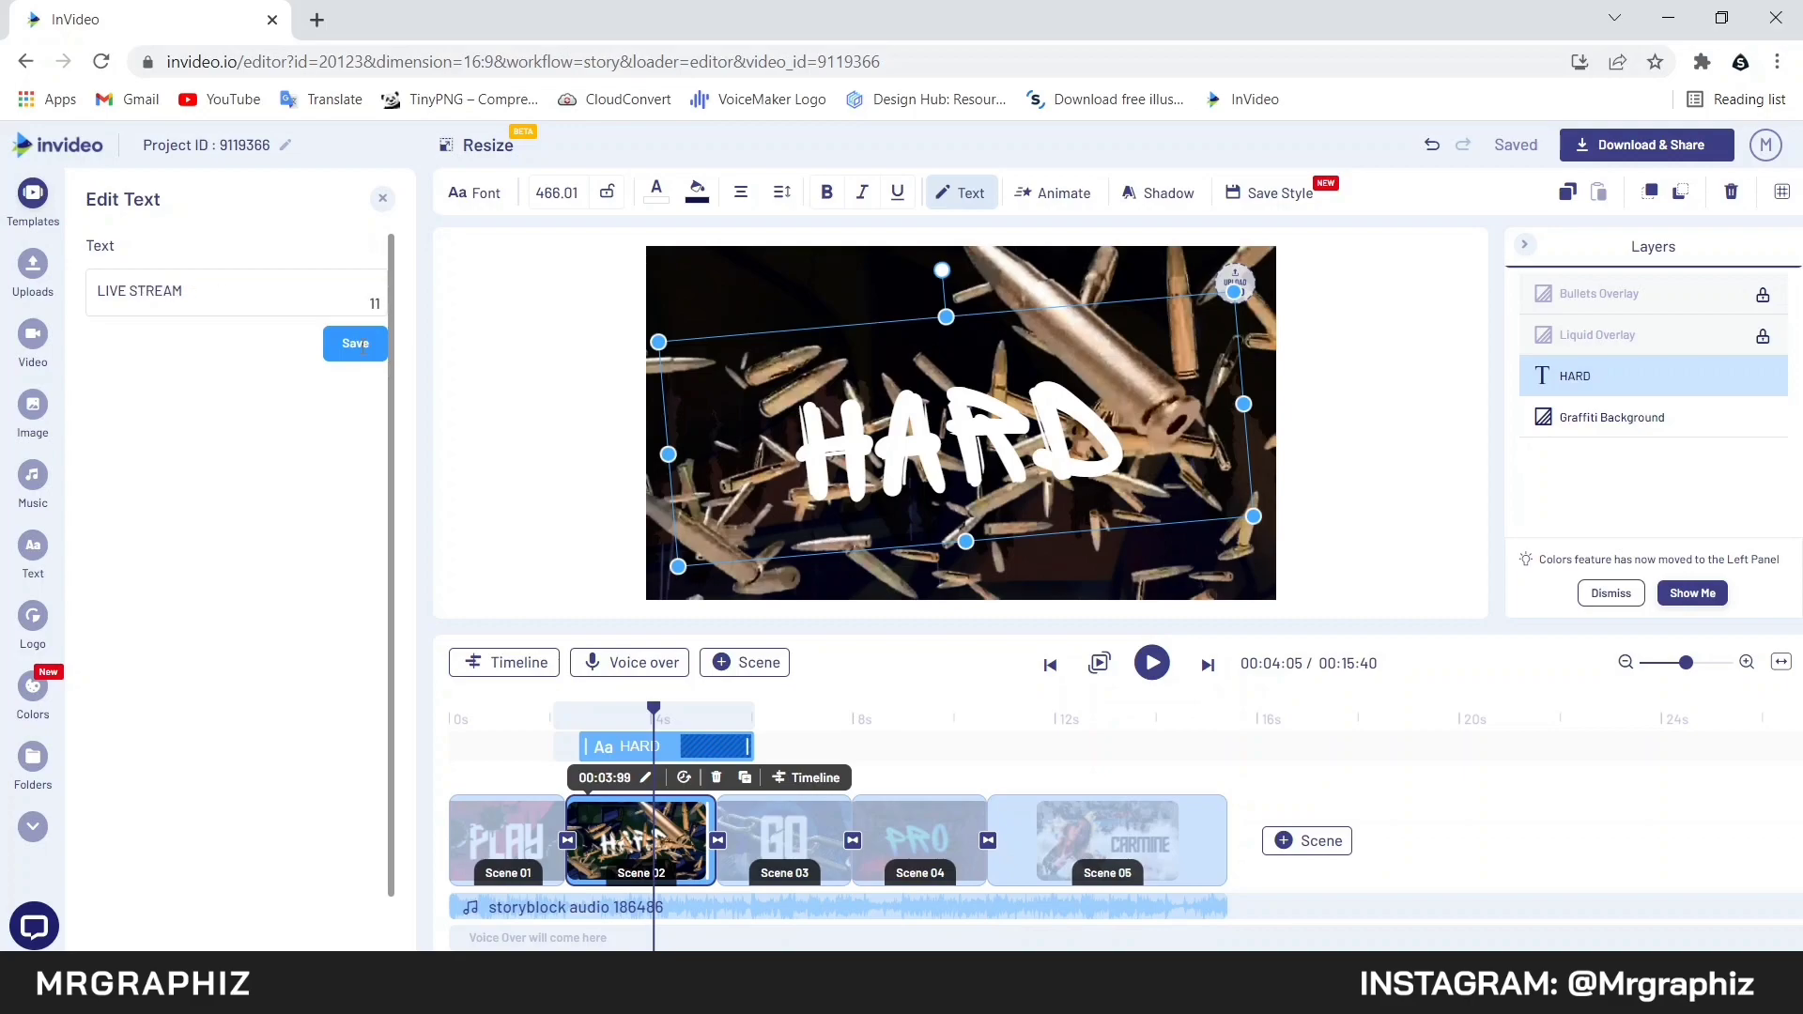
pyautogui.click(355, 343)
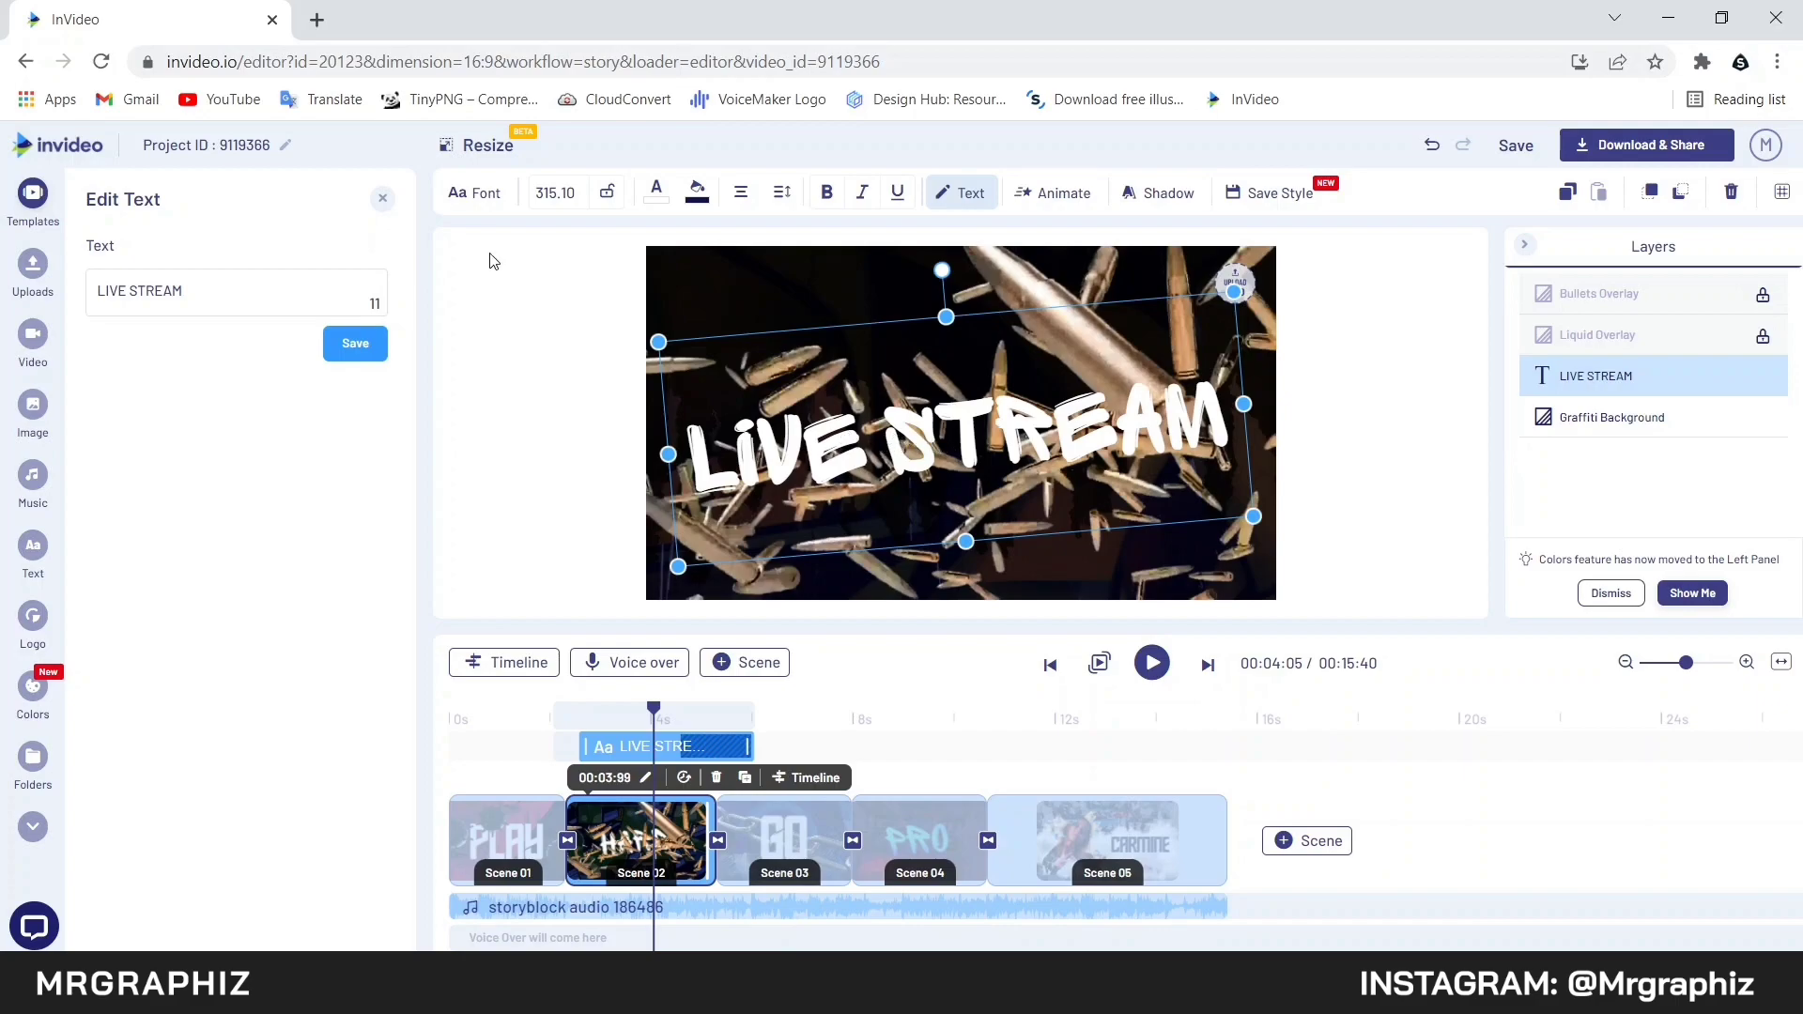
# Apply the Edge Of The Galaxy Regular font to LIVE STREAM
pyautogui.click(481, 201)
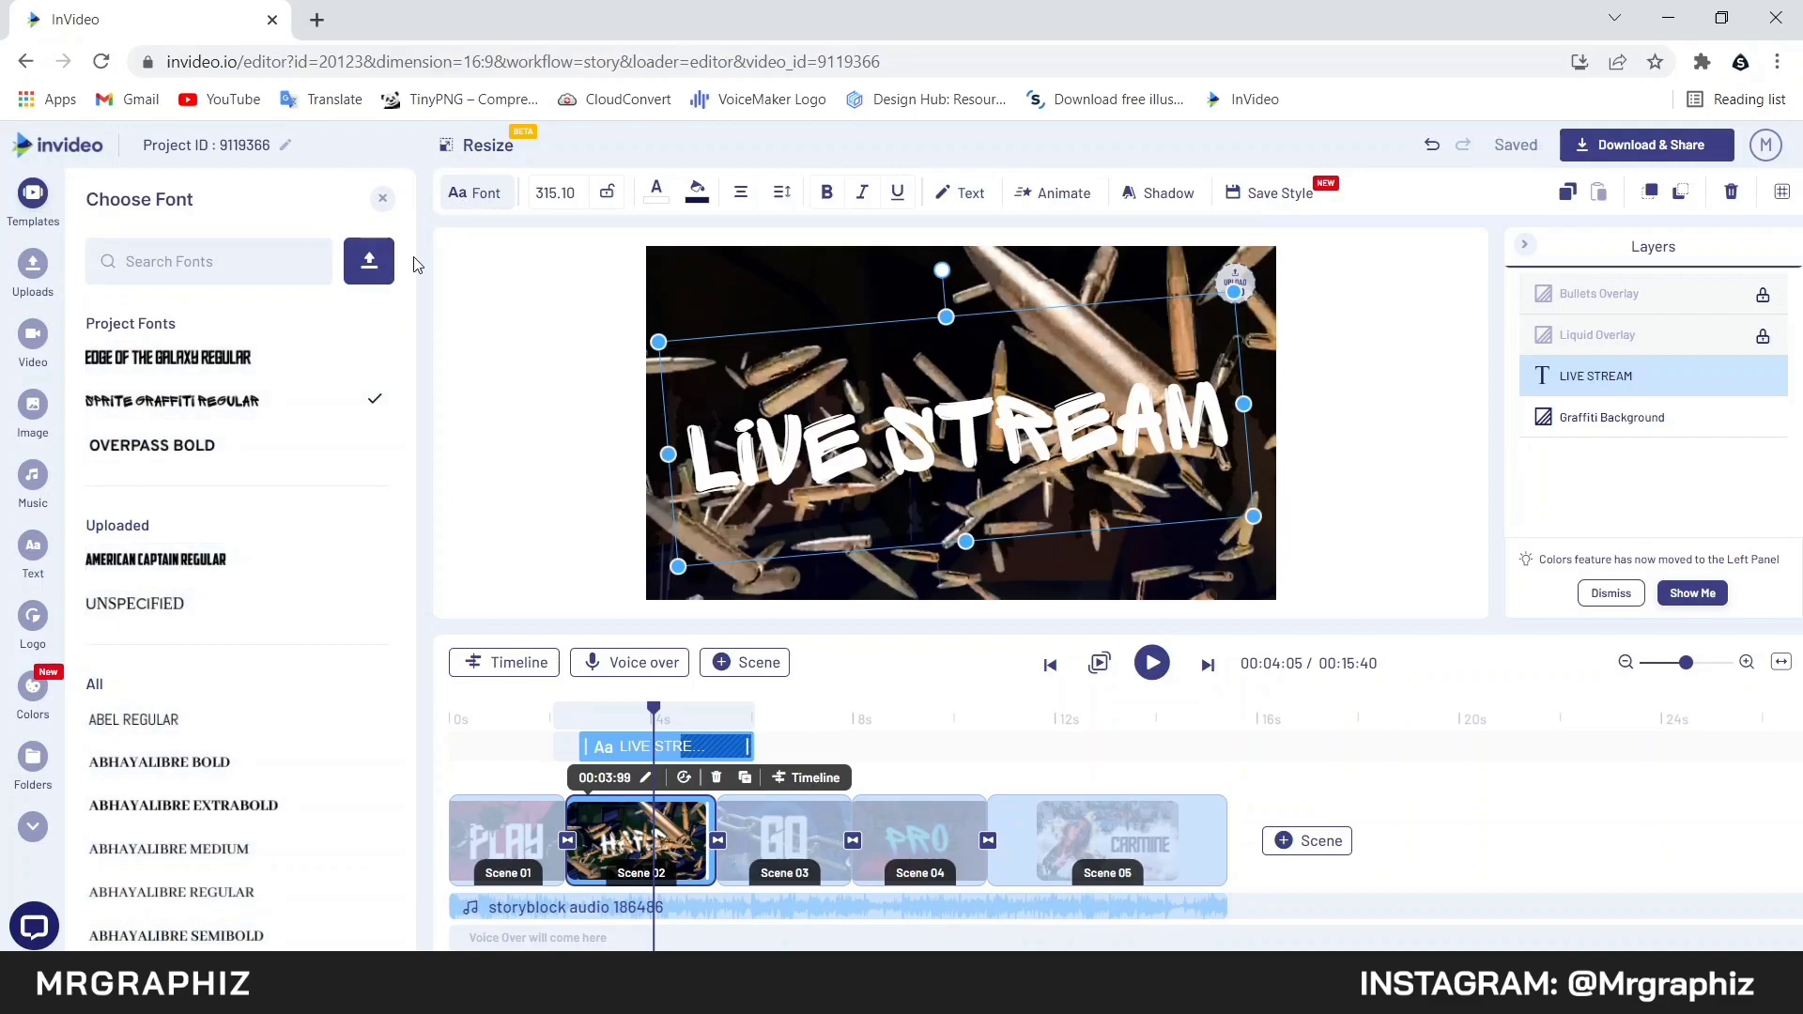
pyautogui.scroll(-2, 301, 414)
pyautogui.scroll(-7, 302, 414)
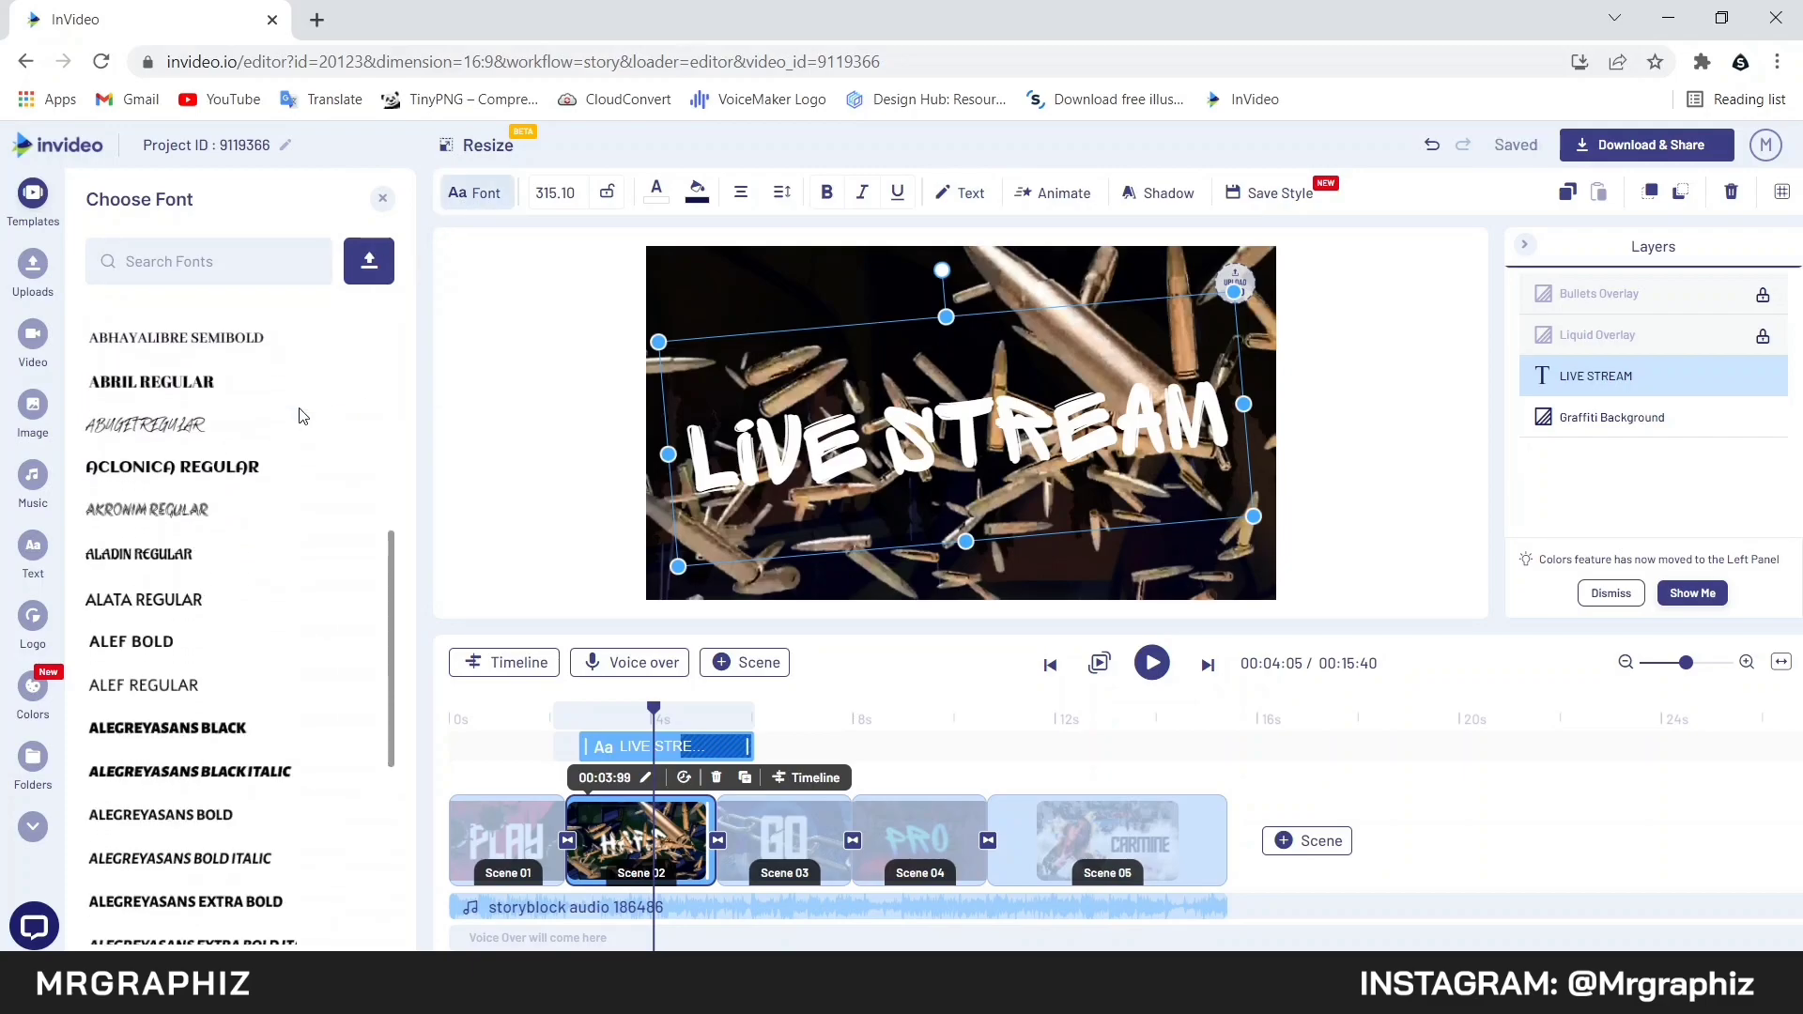
pyautogui.scroll(9, 302, 414)
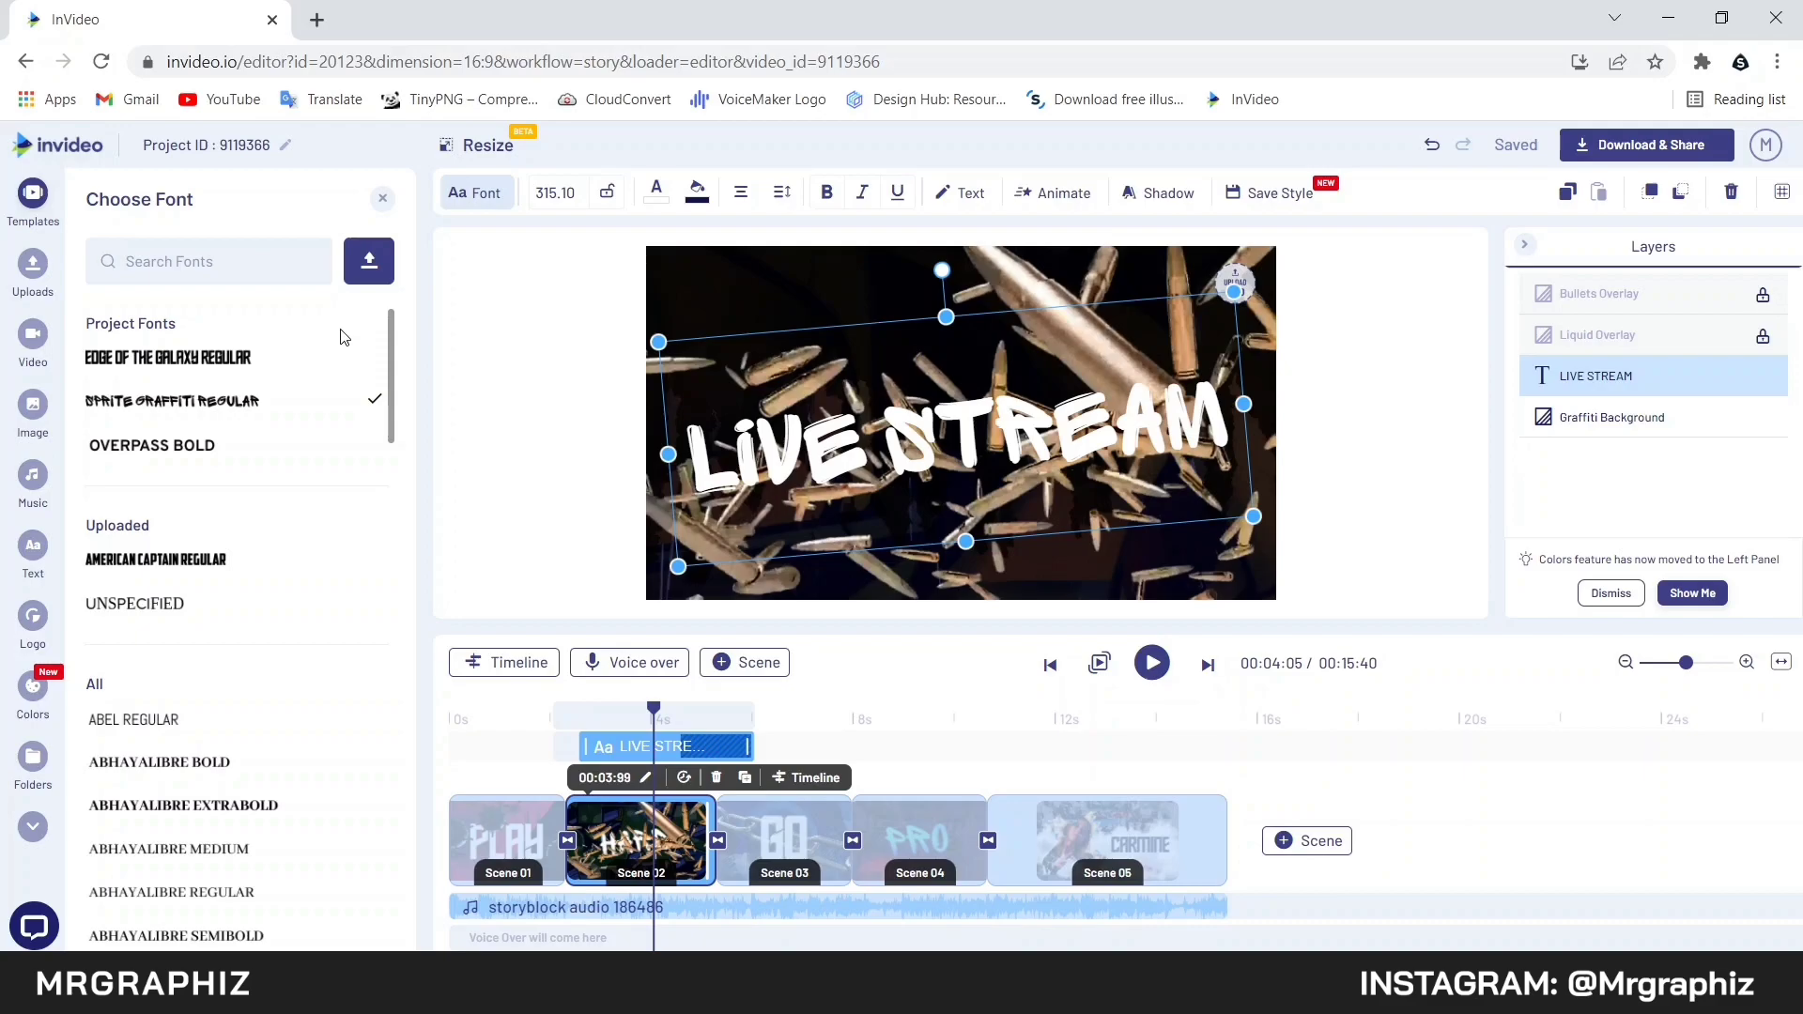
pyautogui.click(131, 361)
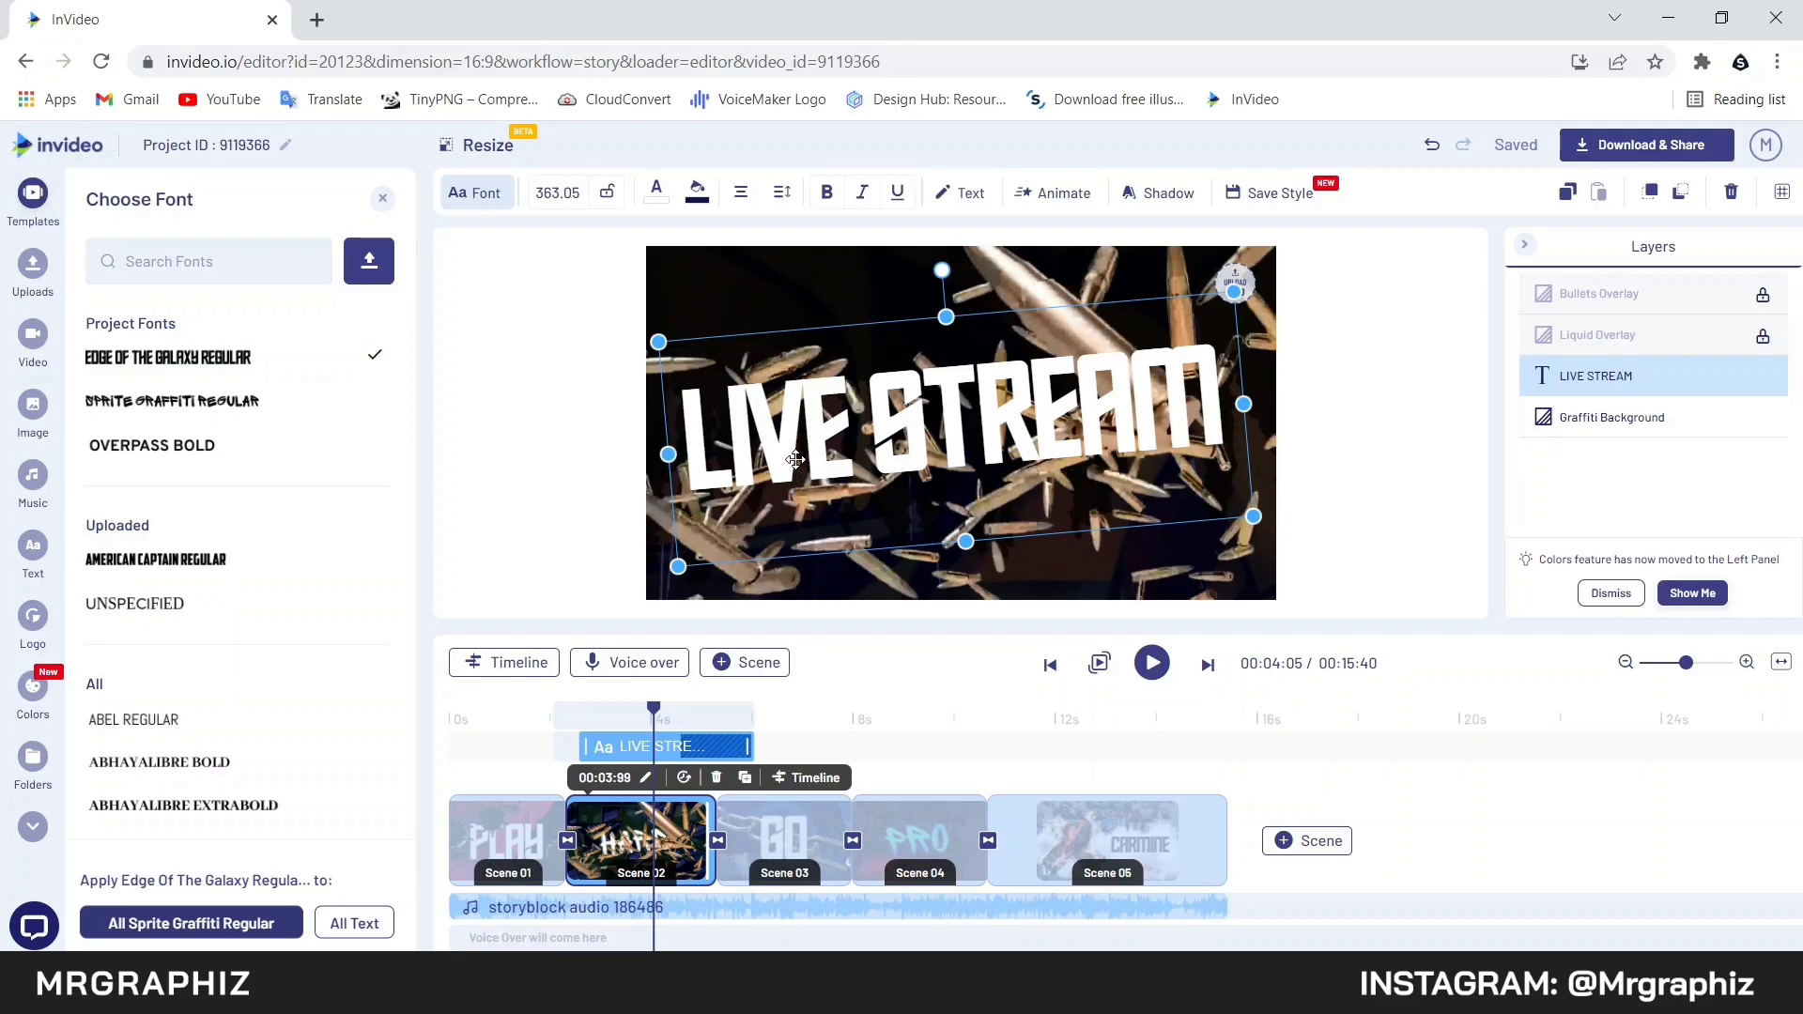
# Set LIVE STREAM to font size 300 and nudge it slightly lower
pyautogui.click(554, 192)
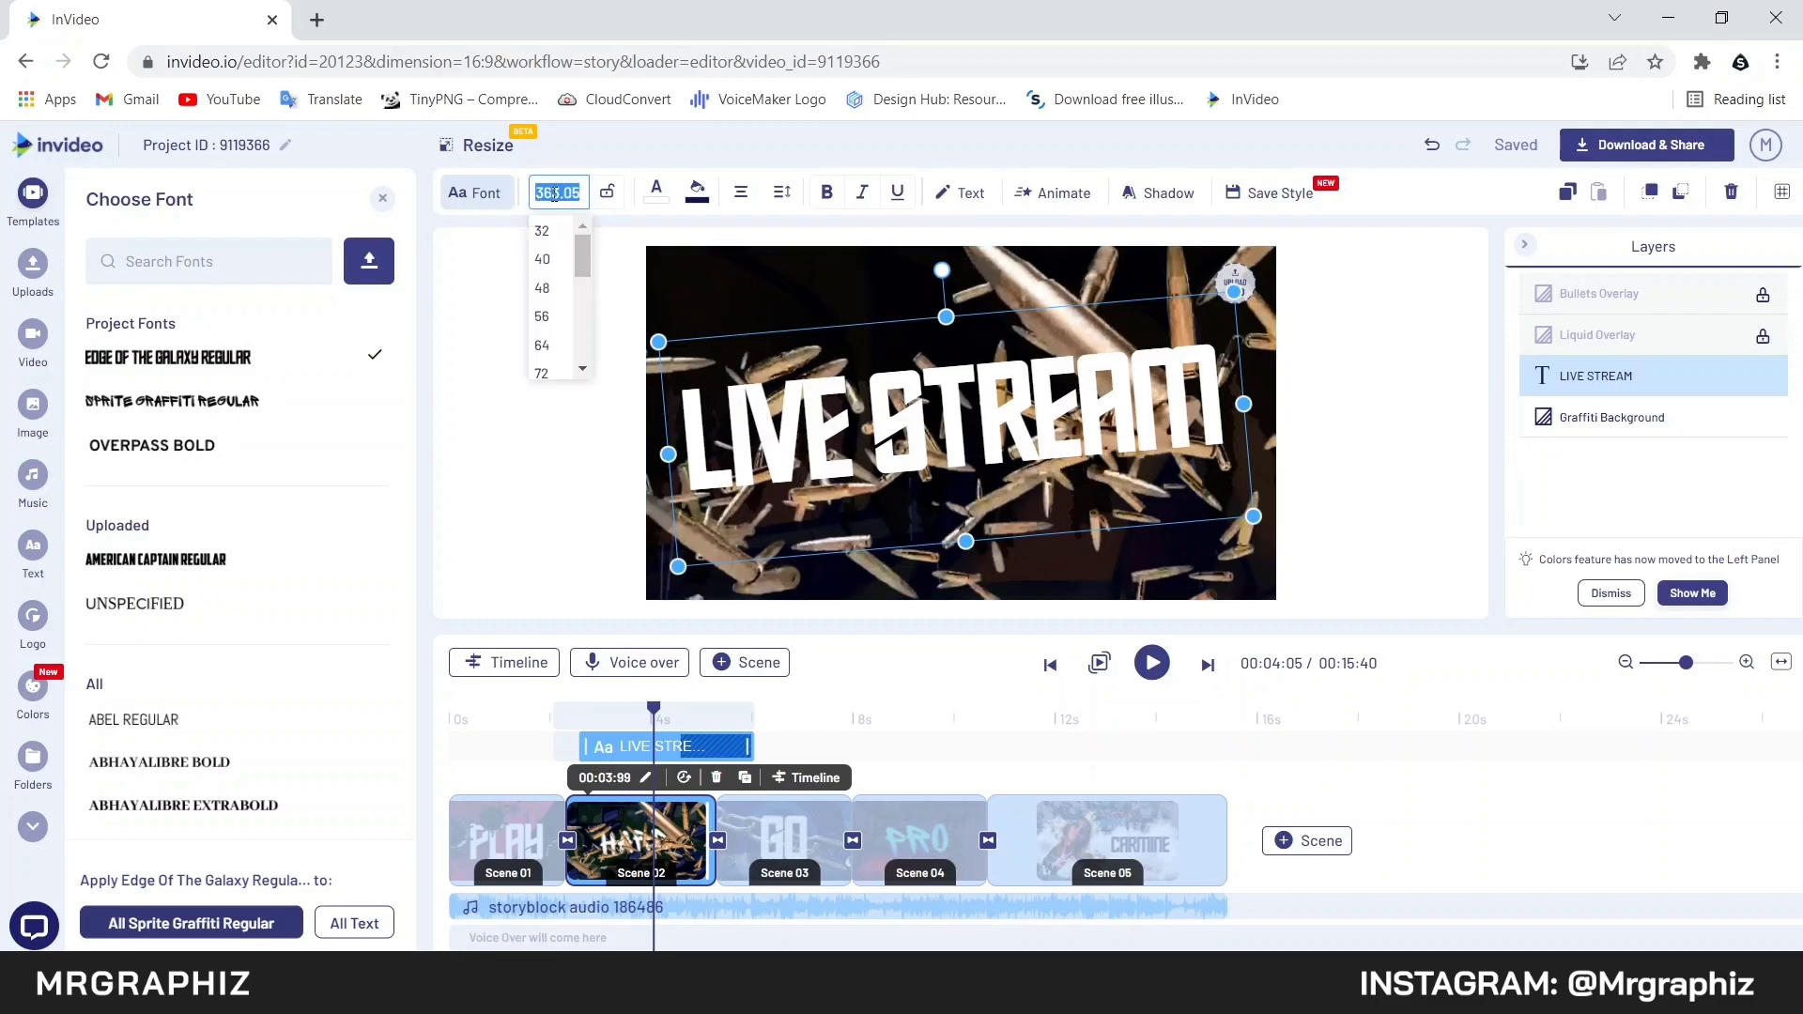
pyautogui.press('BackSpace')
pyautogui.write('300')
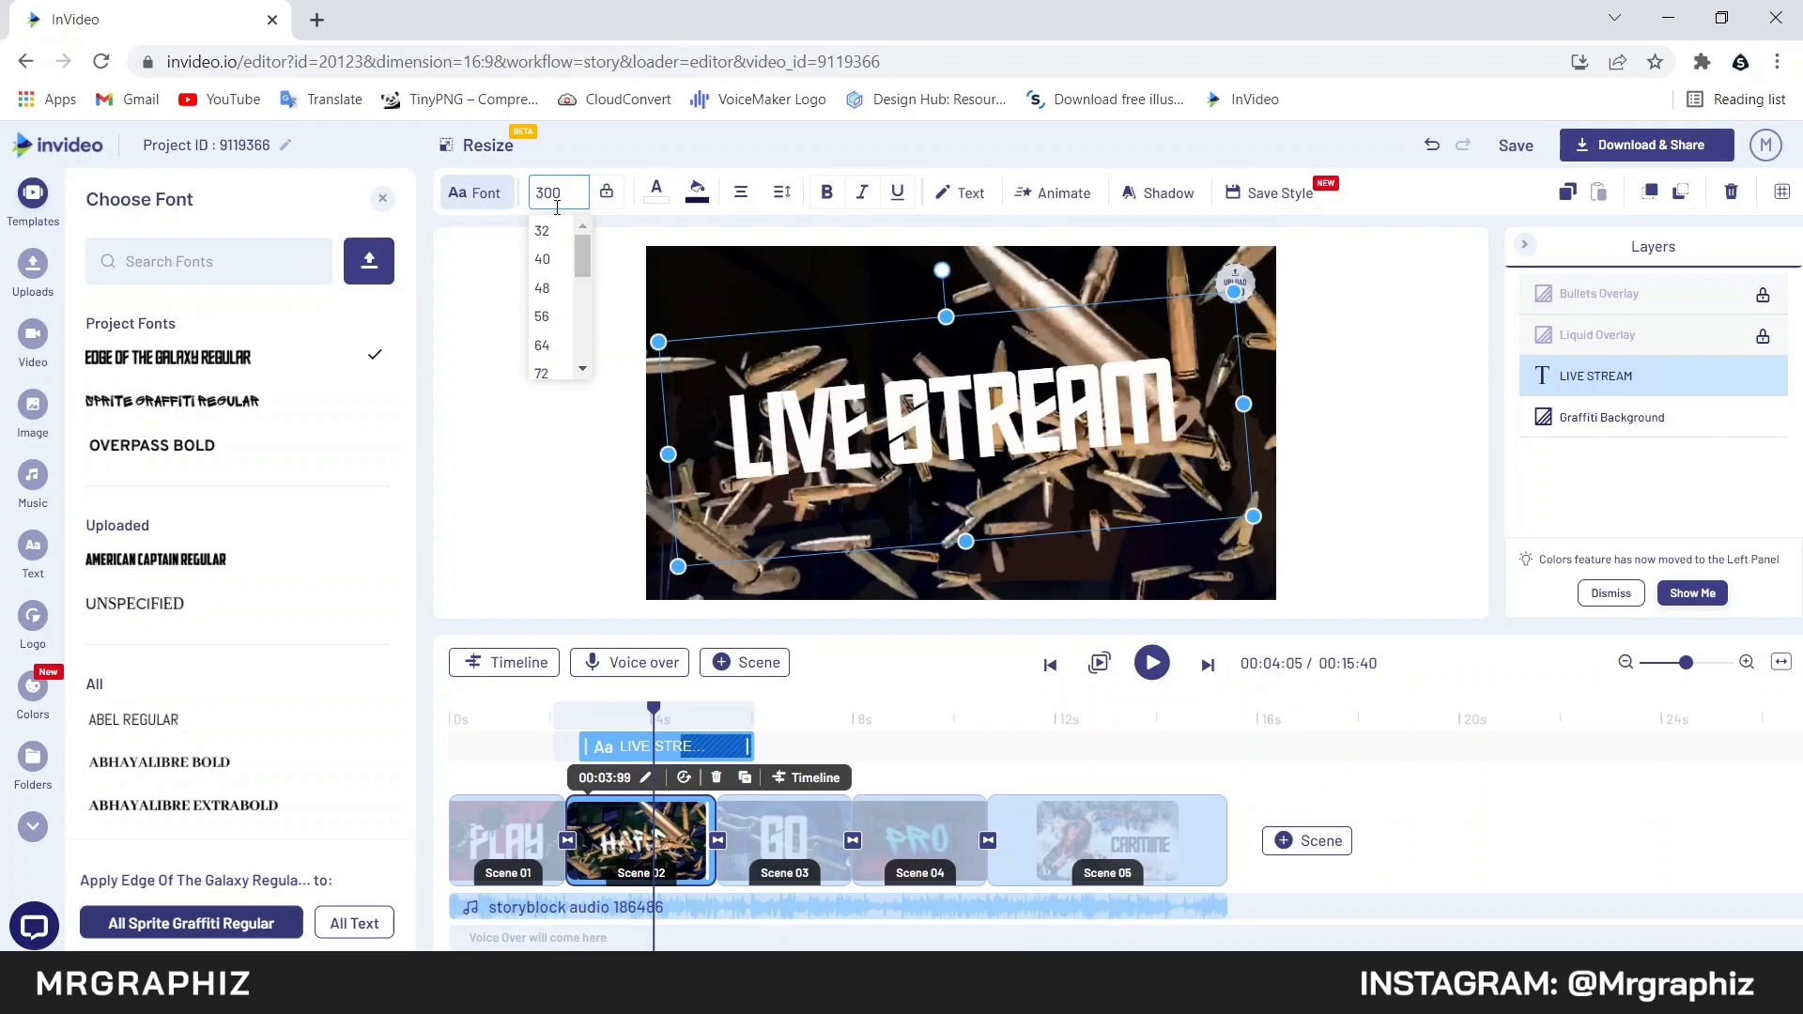
pyautogui.click(525, 218)
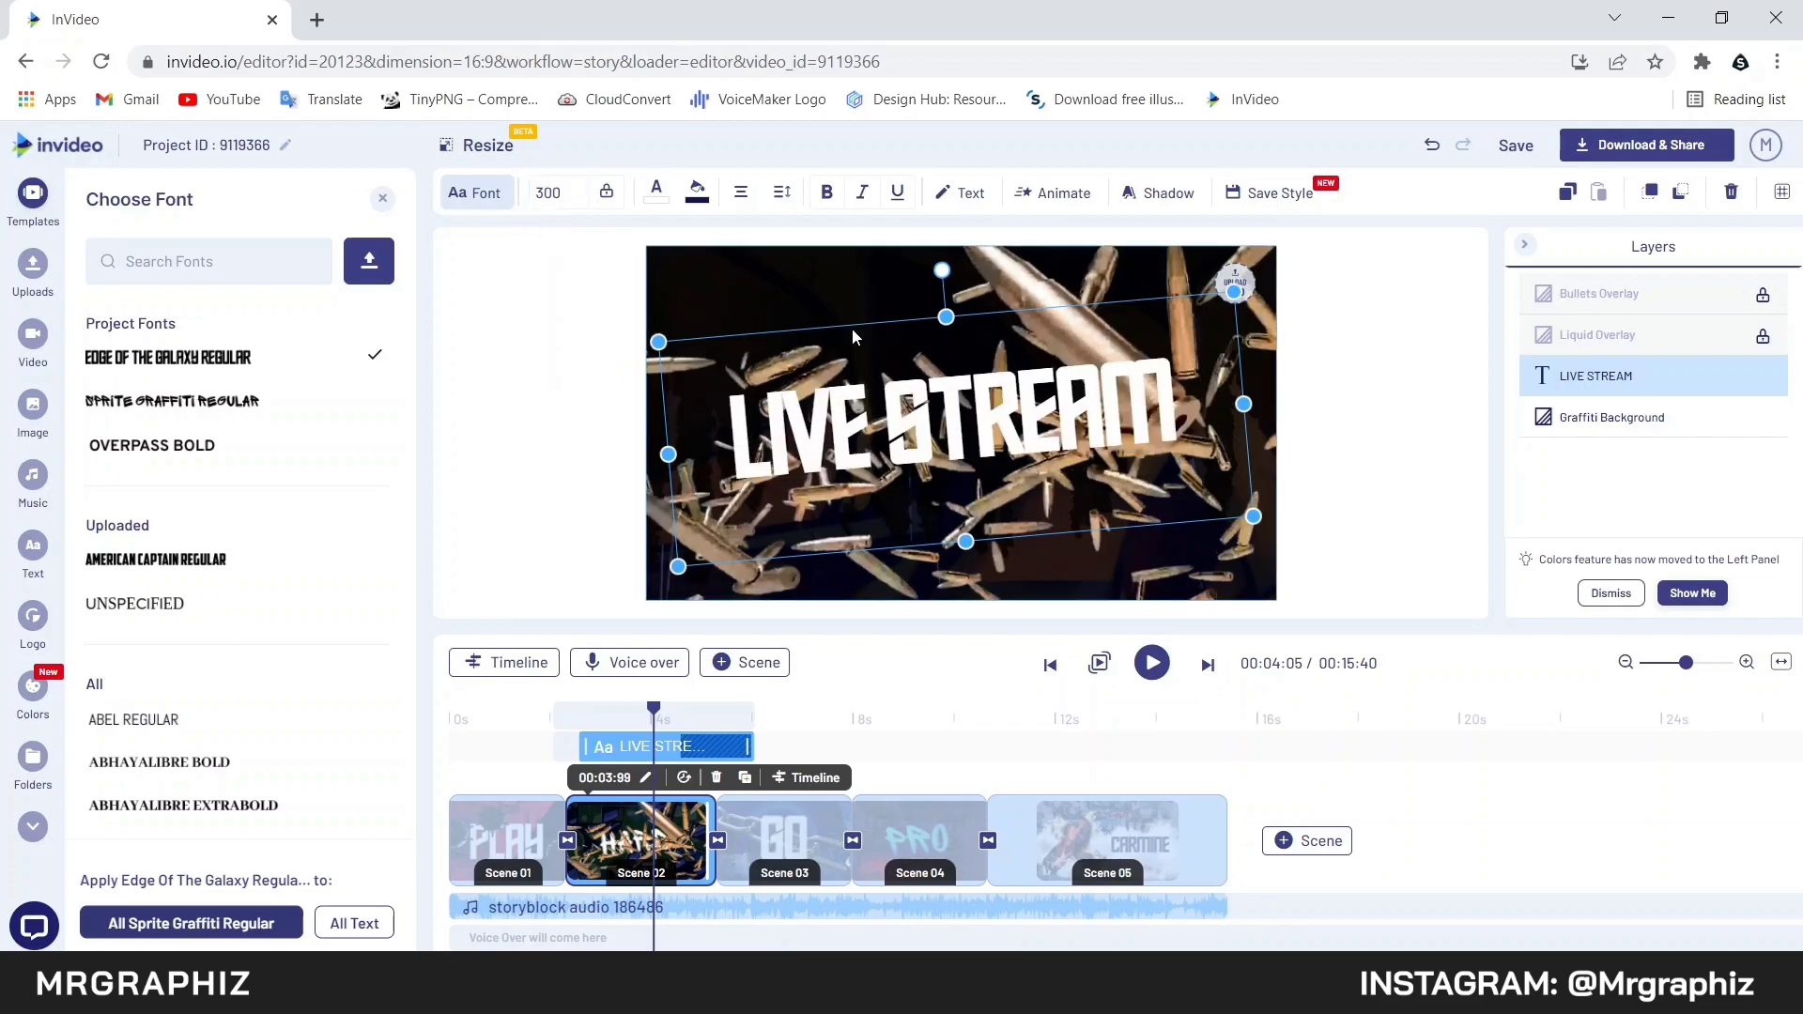
pyautogui.moveTo(958, 413); pyautogui.dragTo(965, 406)
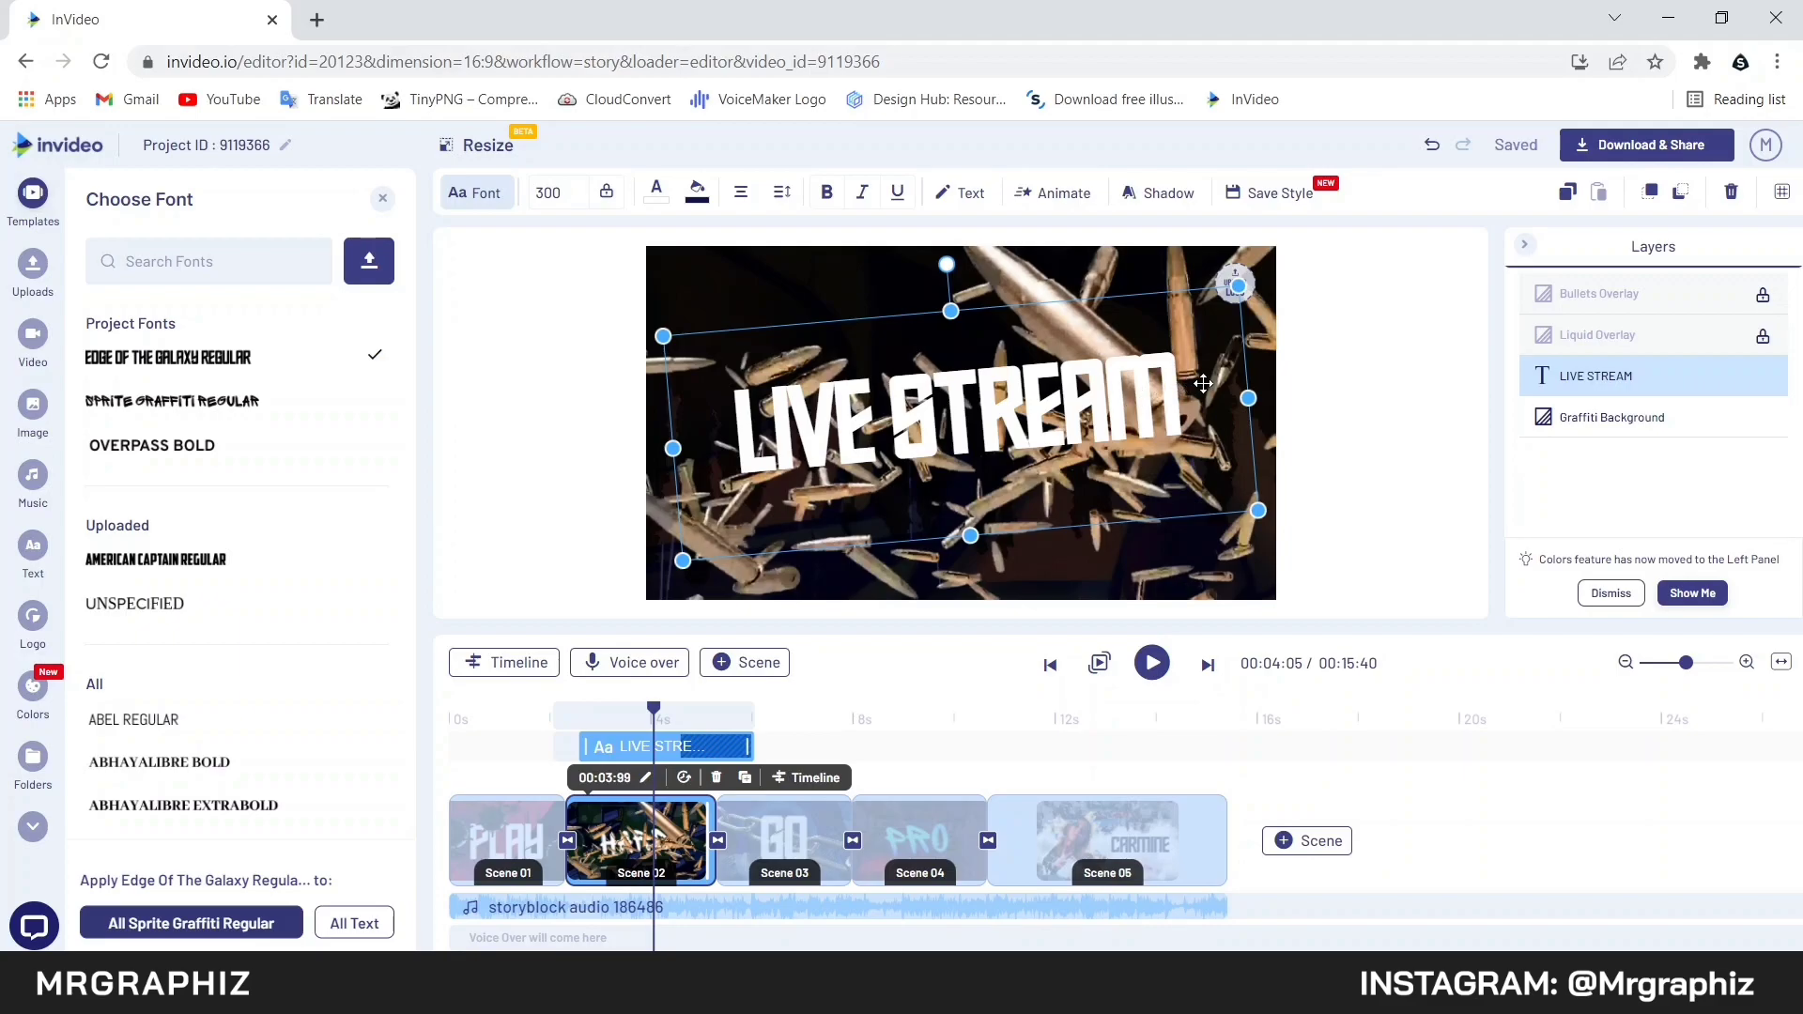
# Duplicate the LIVE STREAM title, move the copy beneath the overlays, and lock the upper layer
pyautogui.click(1567, 195)
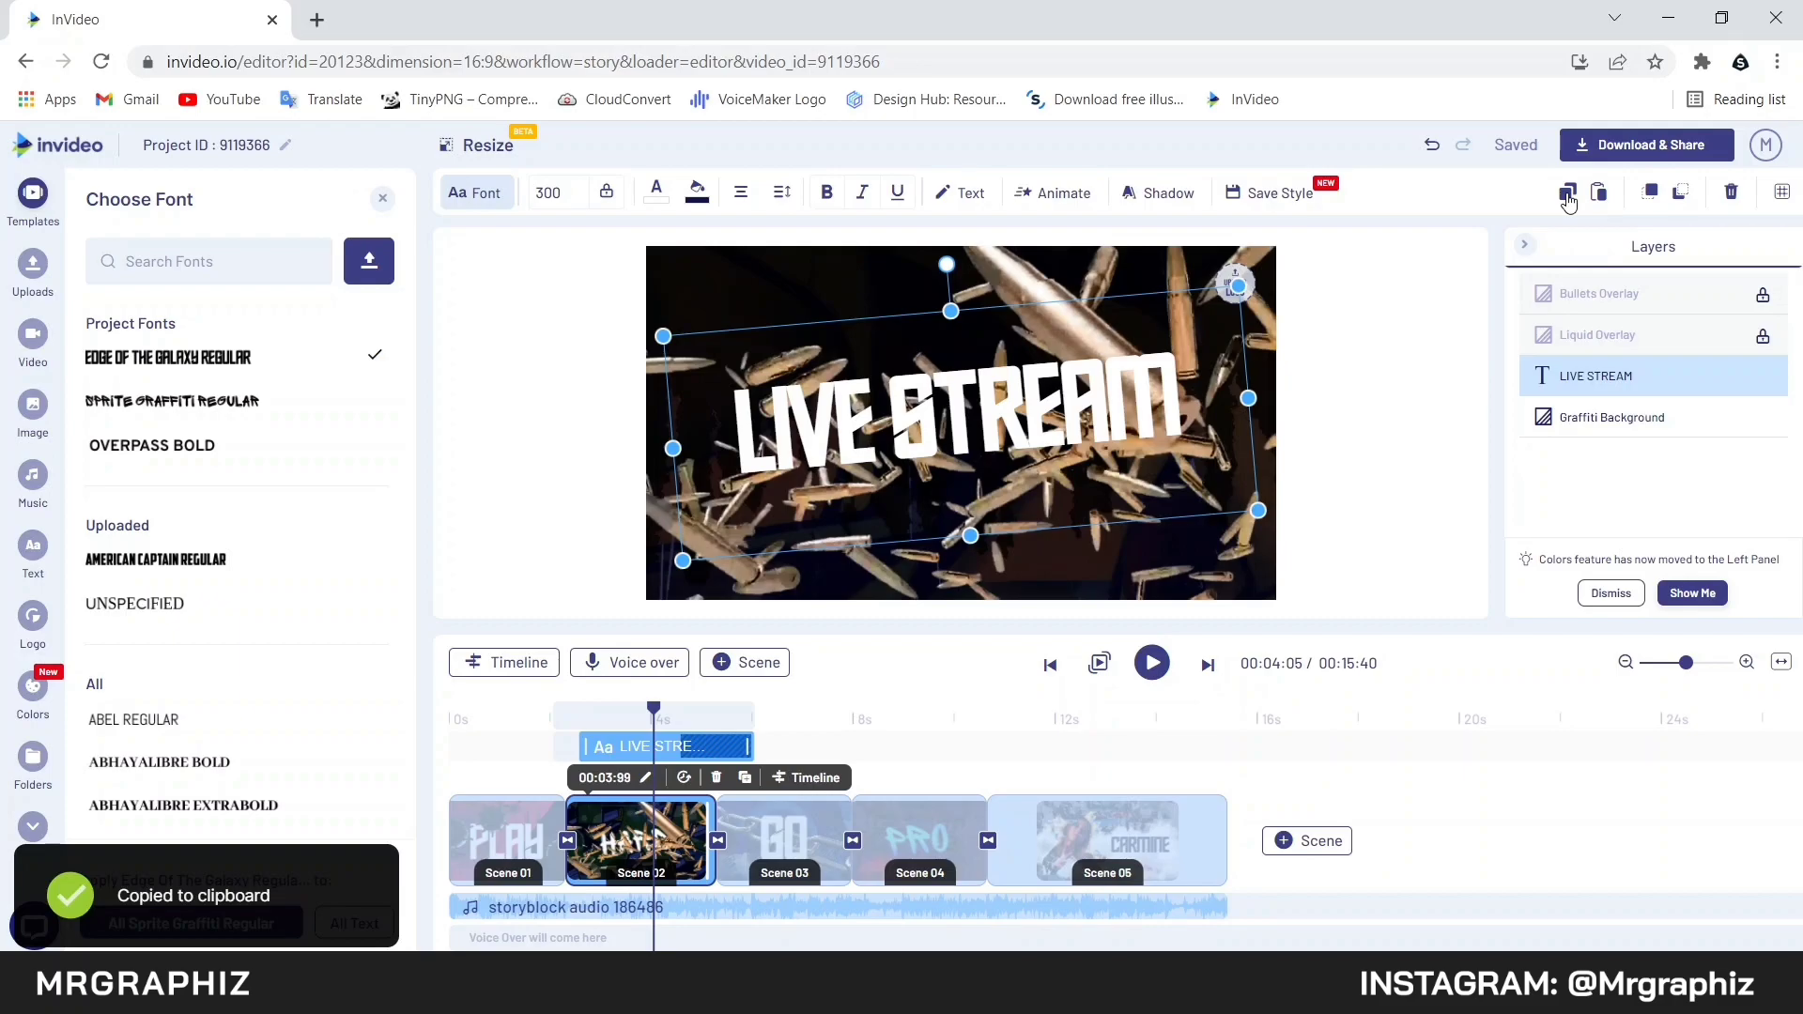
pyautogui.click(1599, 194)
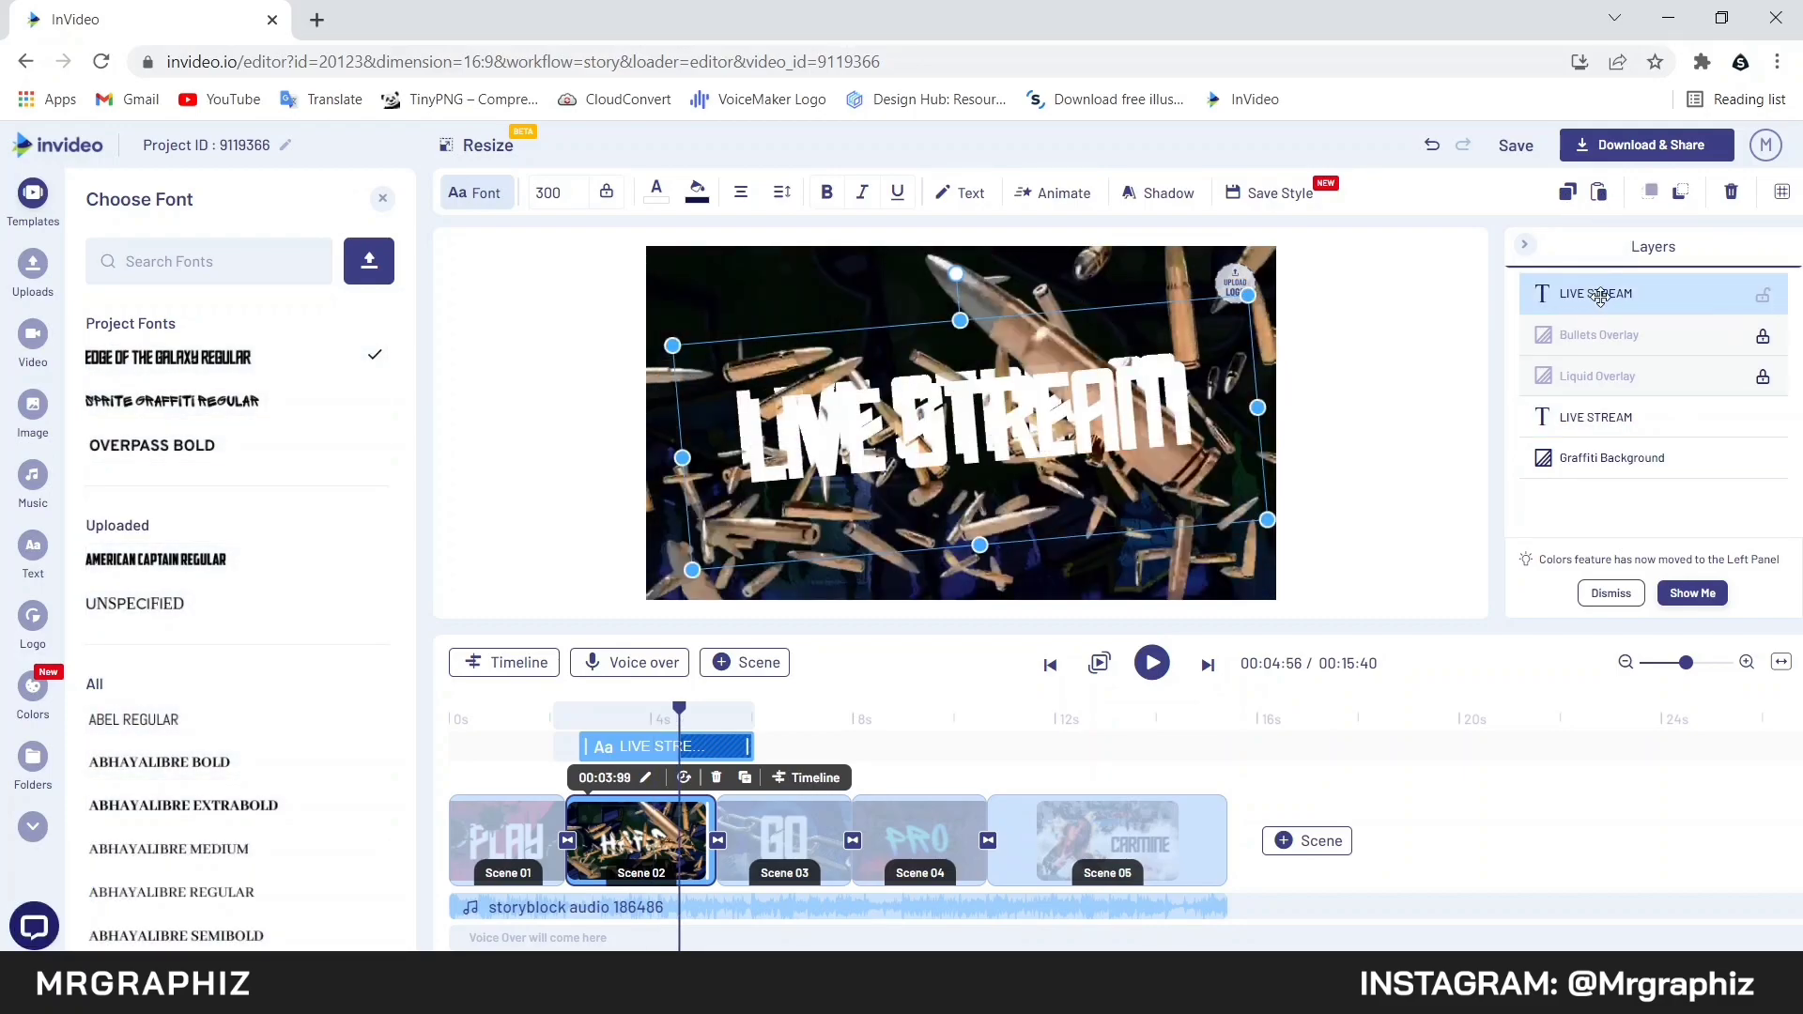
pyautogui.moveTo(1600, 295); pyautogui.dragTo(1605, 413)
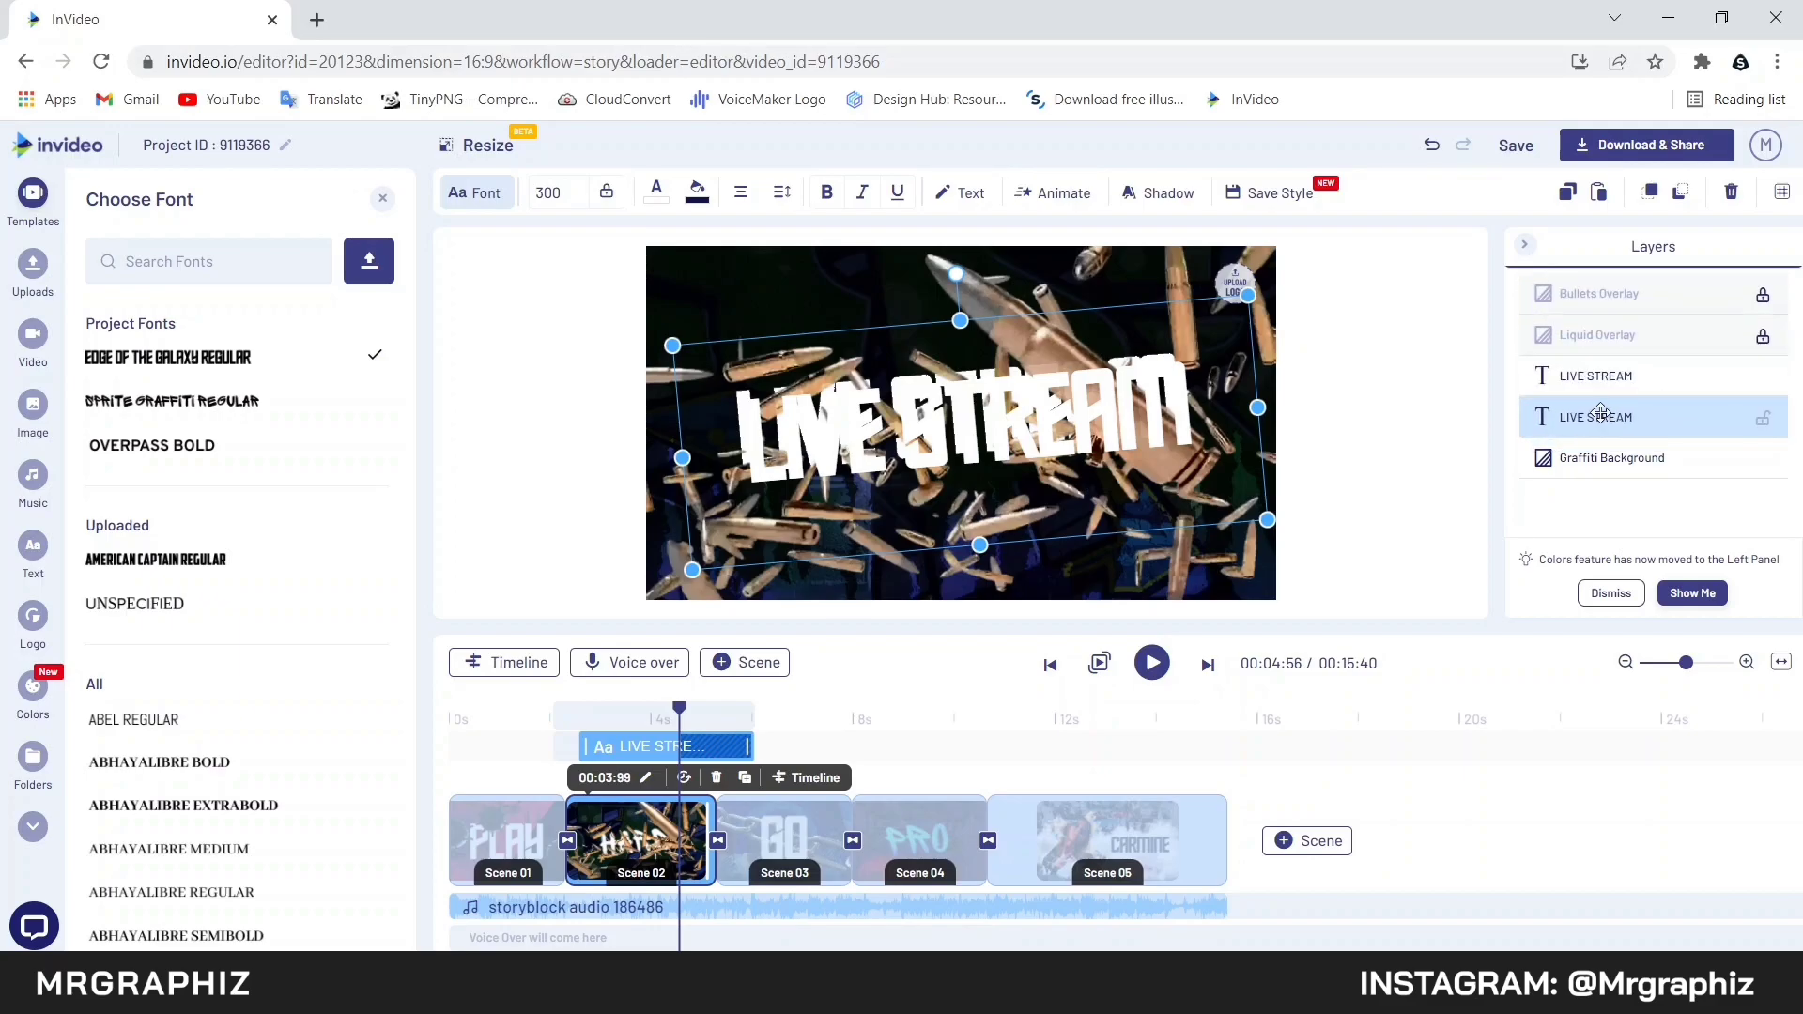
pyautogui.click(1762, 379)
# Enlarge the lower LIVE STREAM copy to font size 400, widened onto one line and centred
pyautogui.click(567, 190)
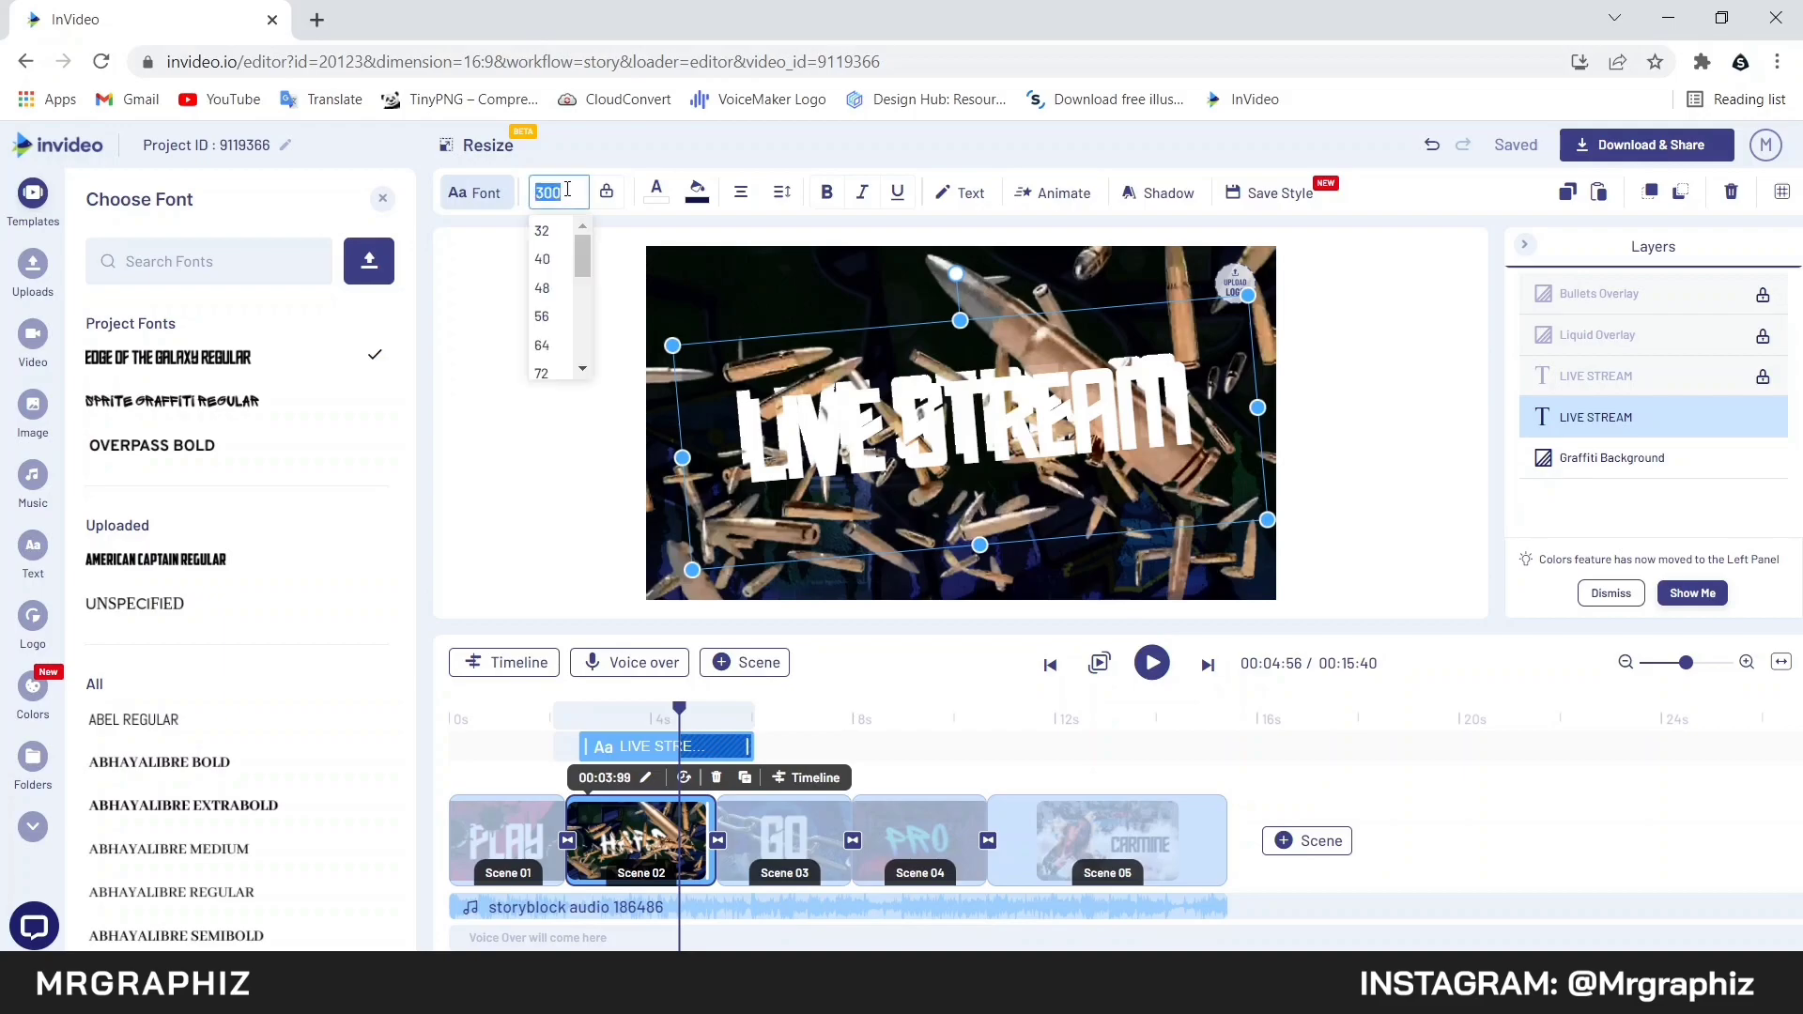
pyautogui.press('BackSpace')
pyautogui.write('400')
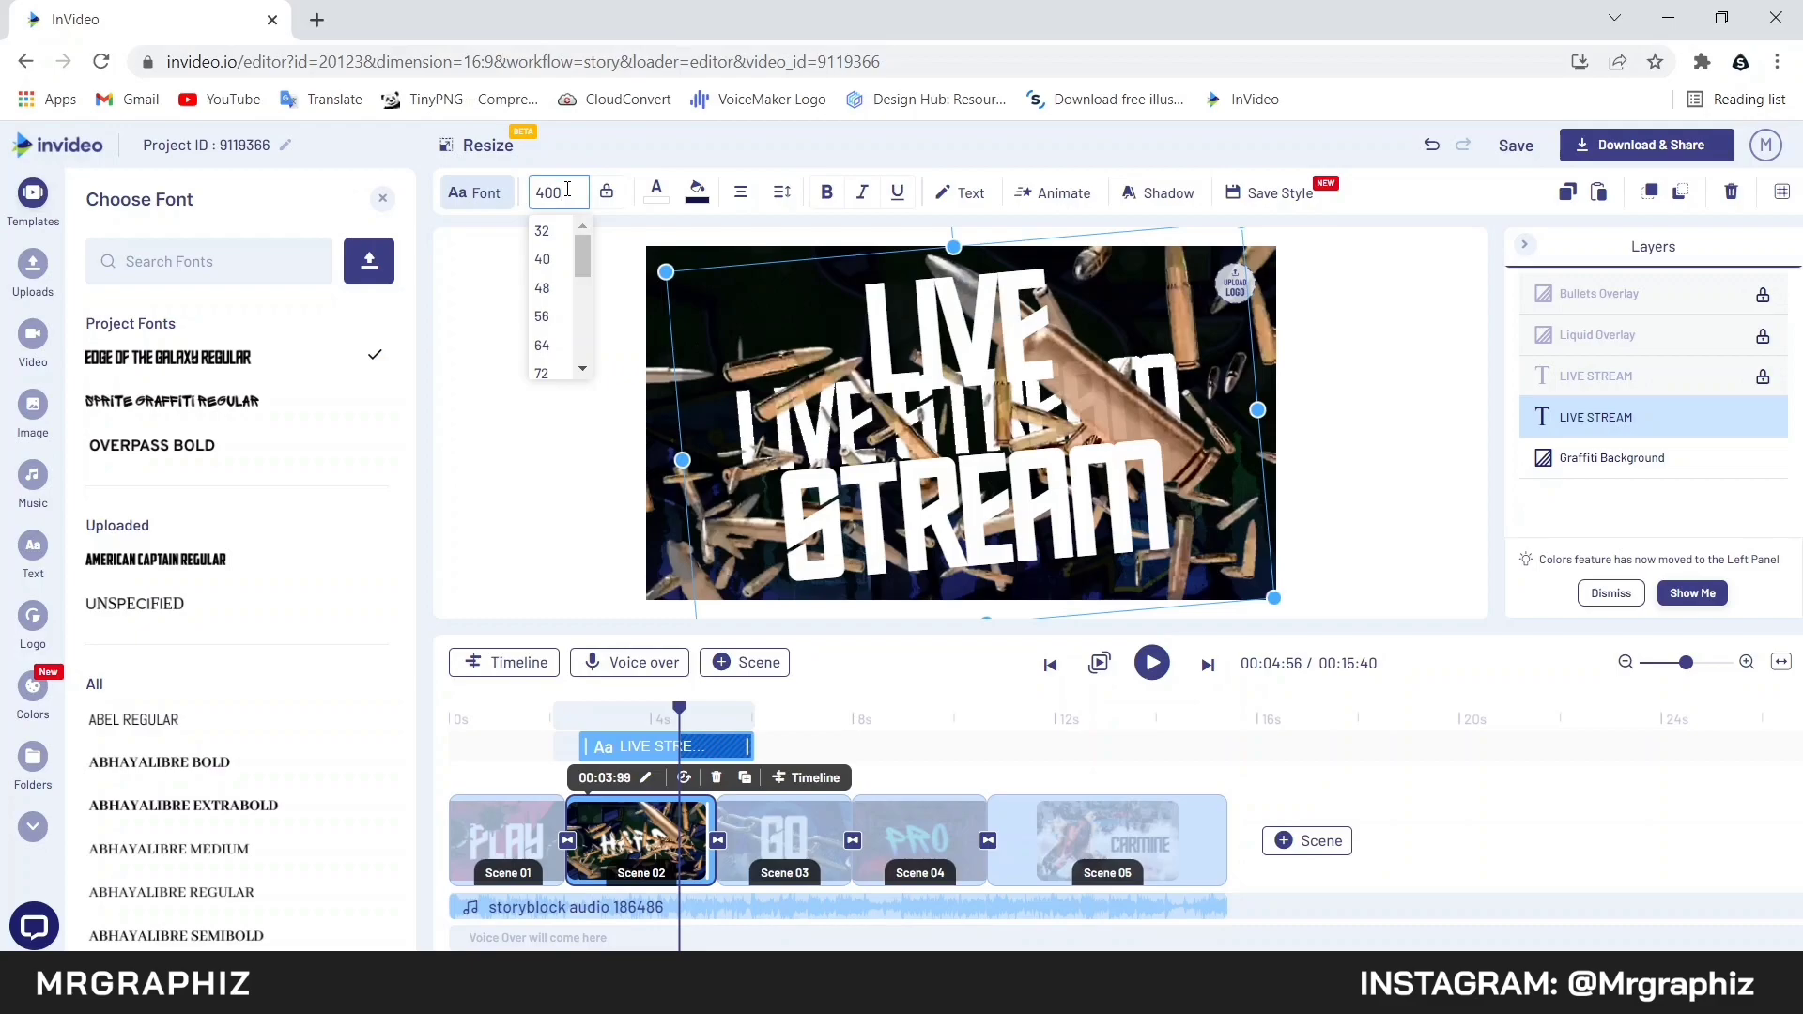
pyautogui.click(609, 230)
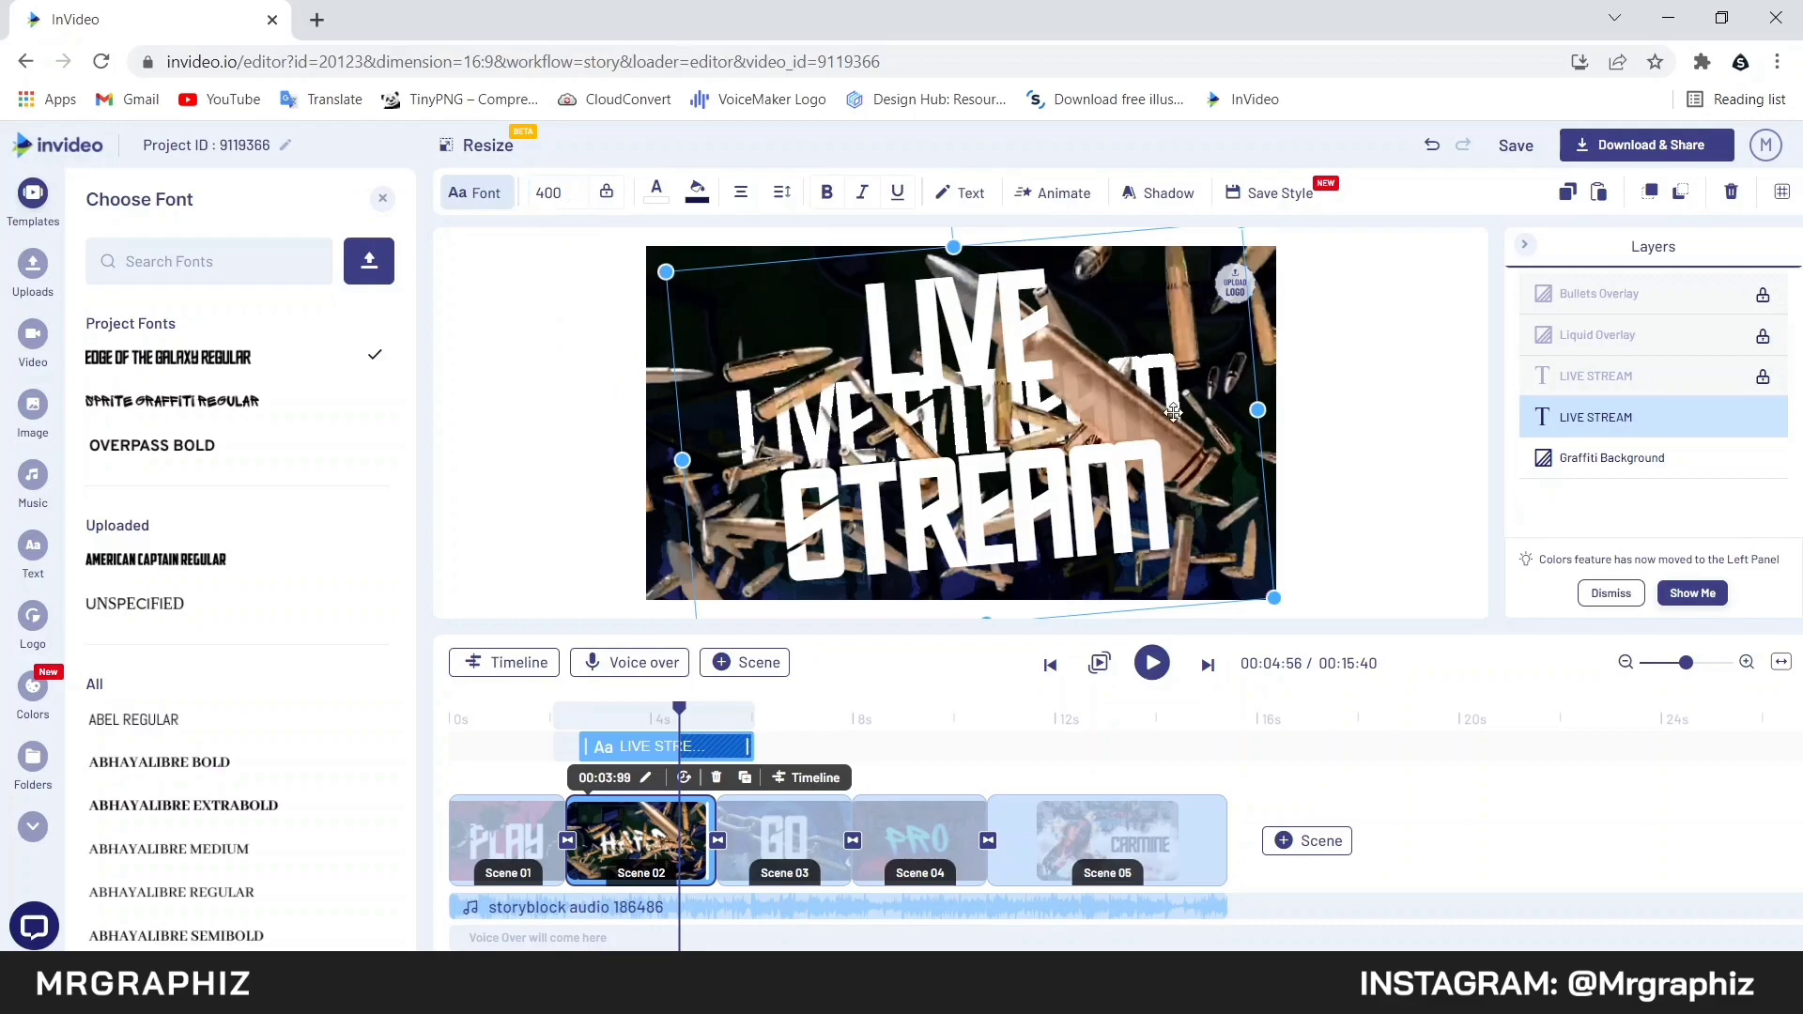
pyautogui.moveTo(1262, 410); pyautogui.dragTo(1152, 414)
pyautogui.moveTo(1156, 418); pyautogui.dragTo(1155, 419)
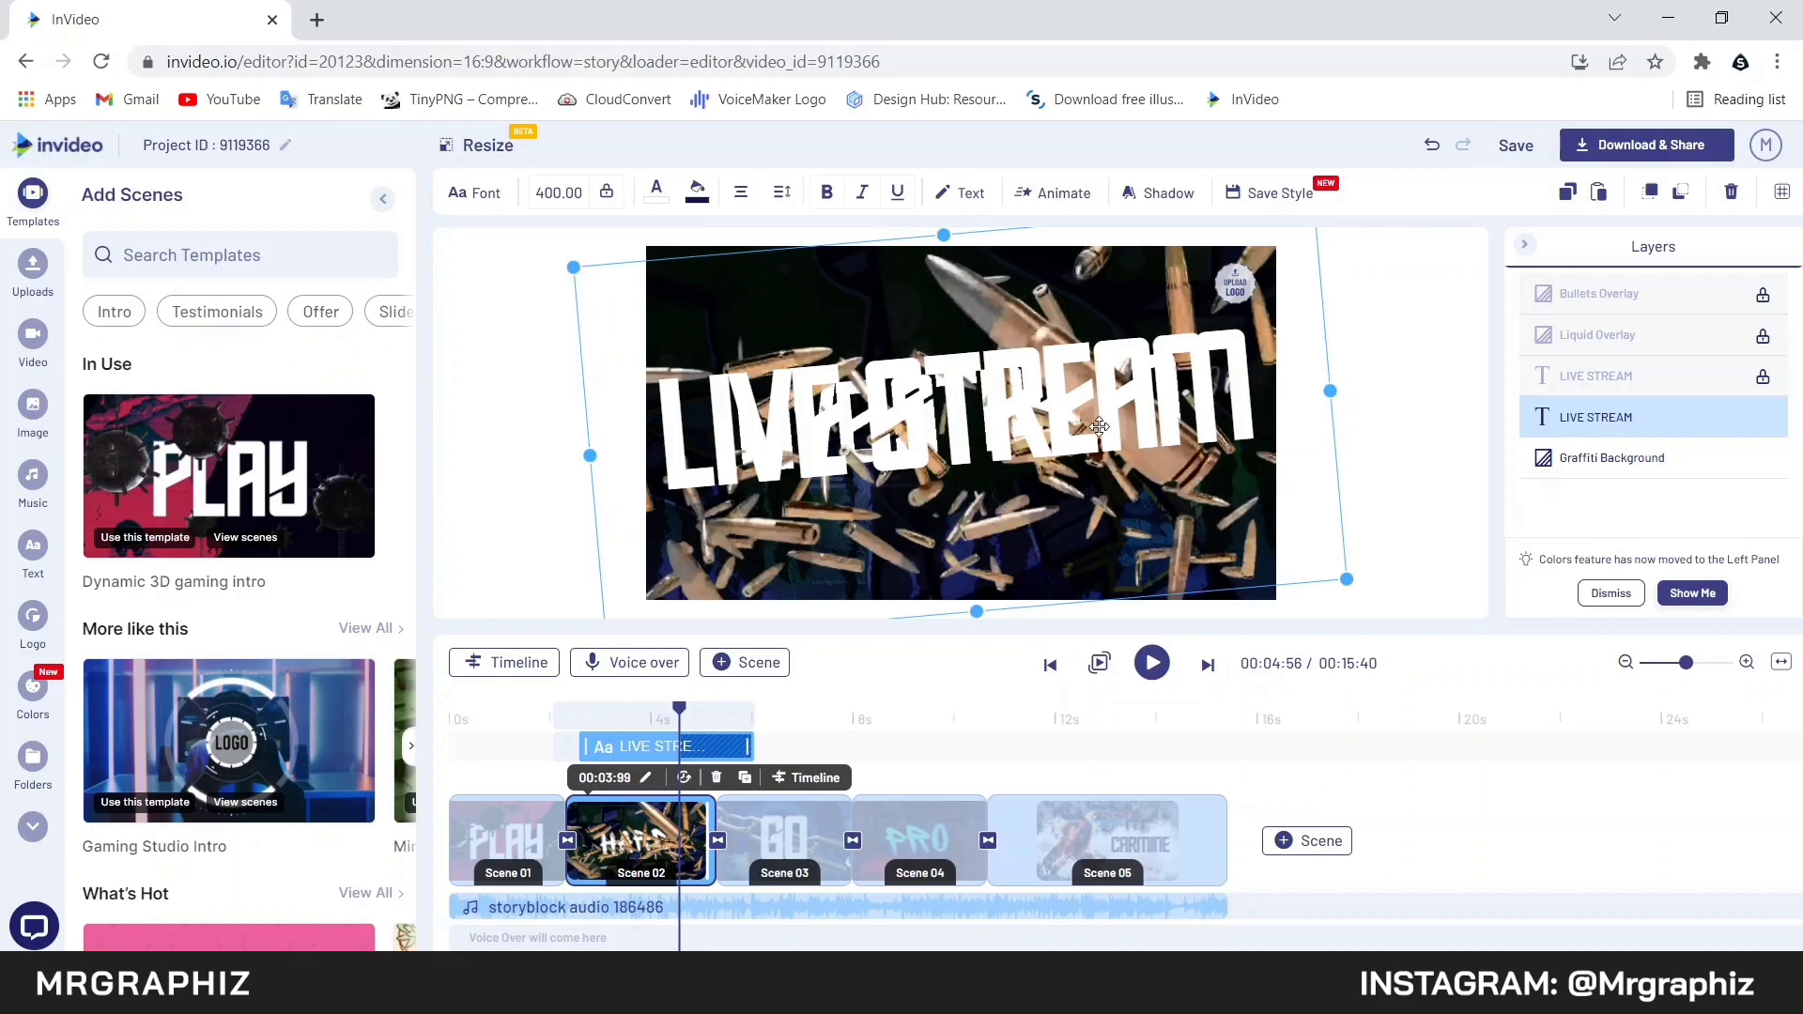
# Recolour the enlarged LIVE STREAM copy bright purple
pyautogui.click(657, 191)
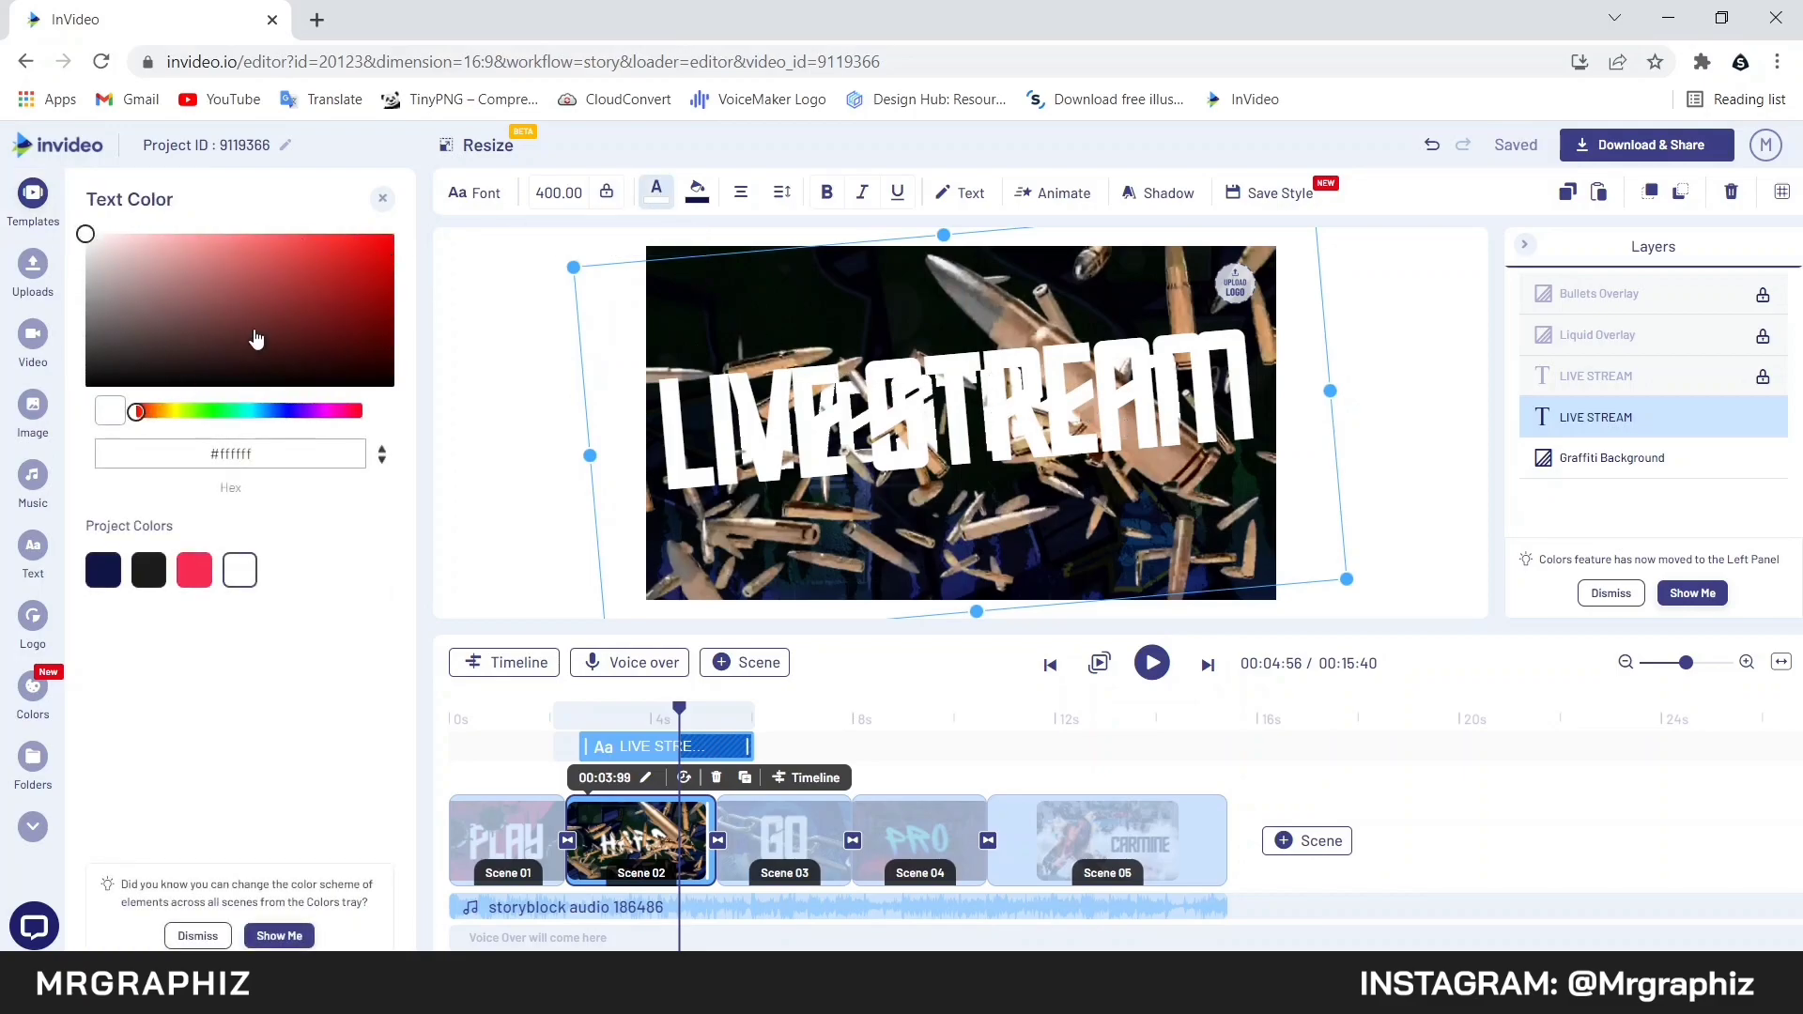
pyautogui.moveTo(269, 413); pyautogui.dragTo(311, 416)
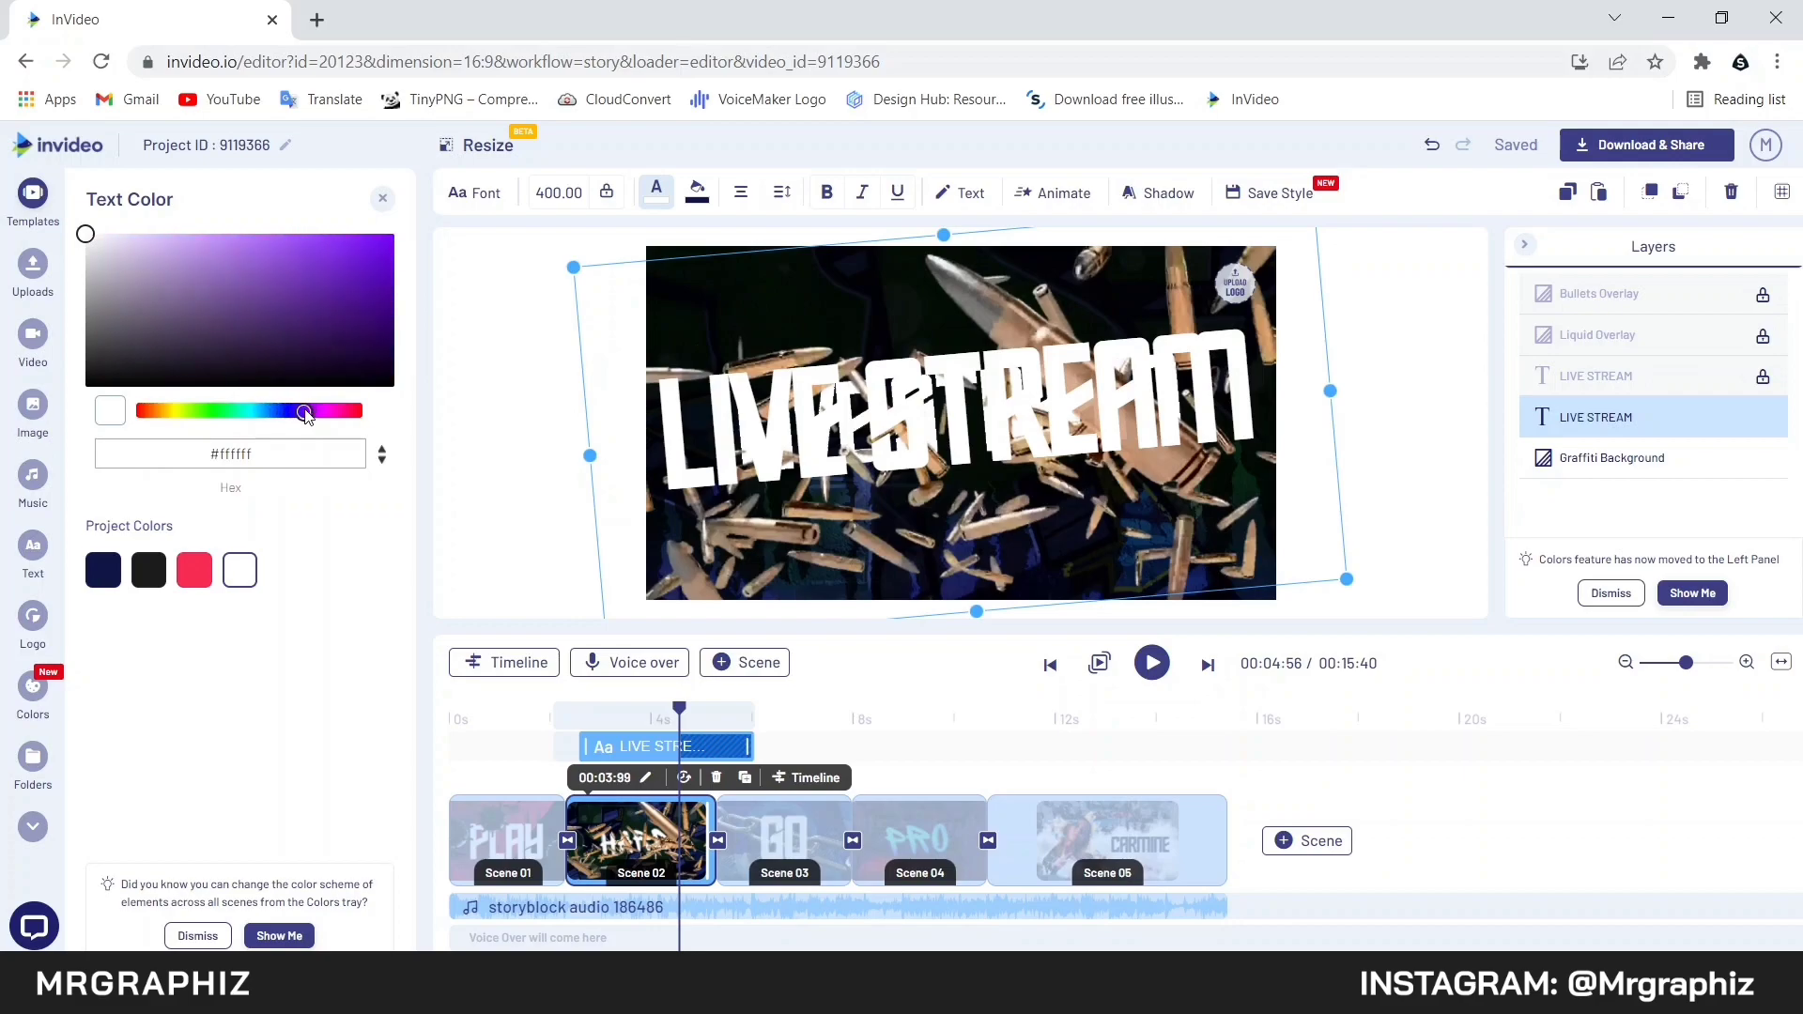
pyautogui.moveTo(331, 248); pyautogui.dragTo(336, 252)
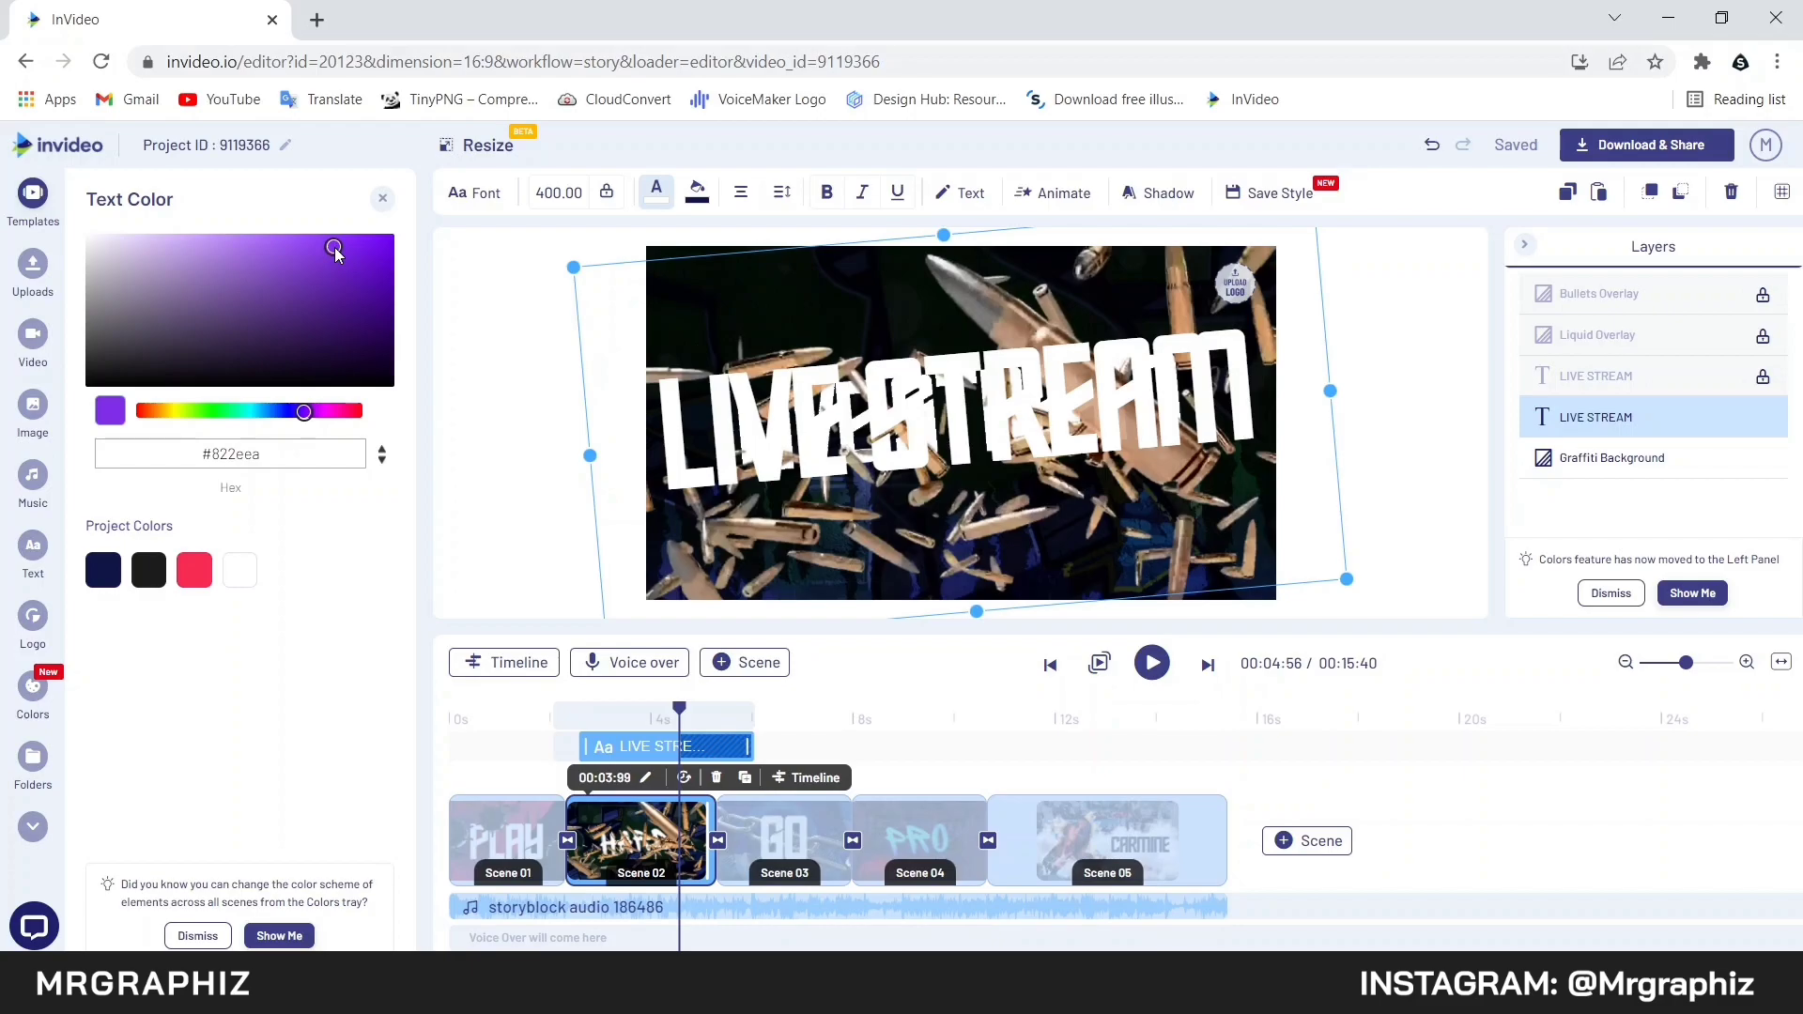
pyautogui.click(1409, 352)
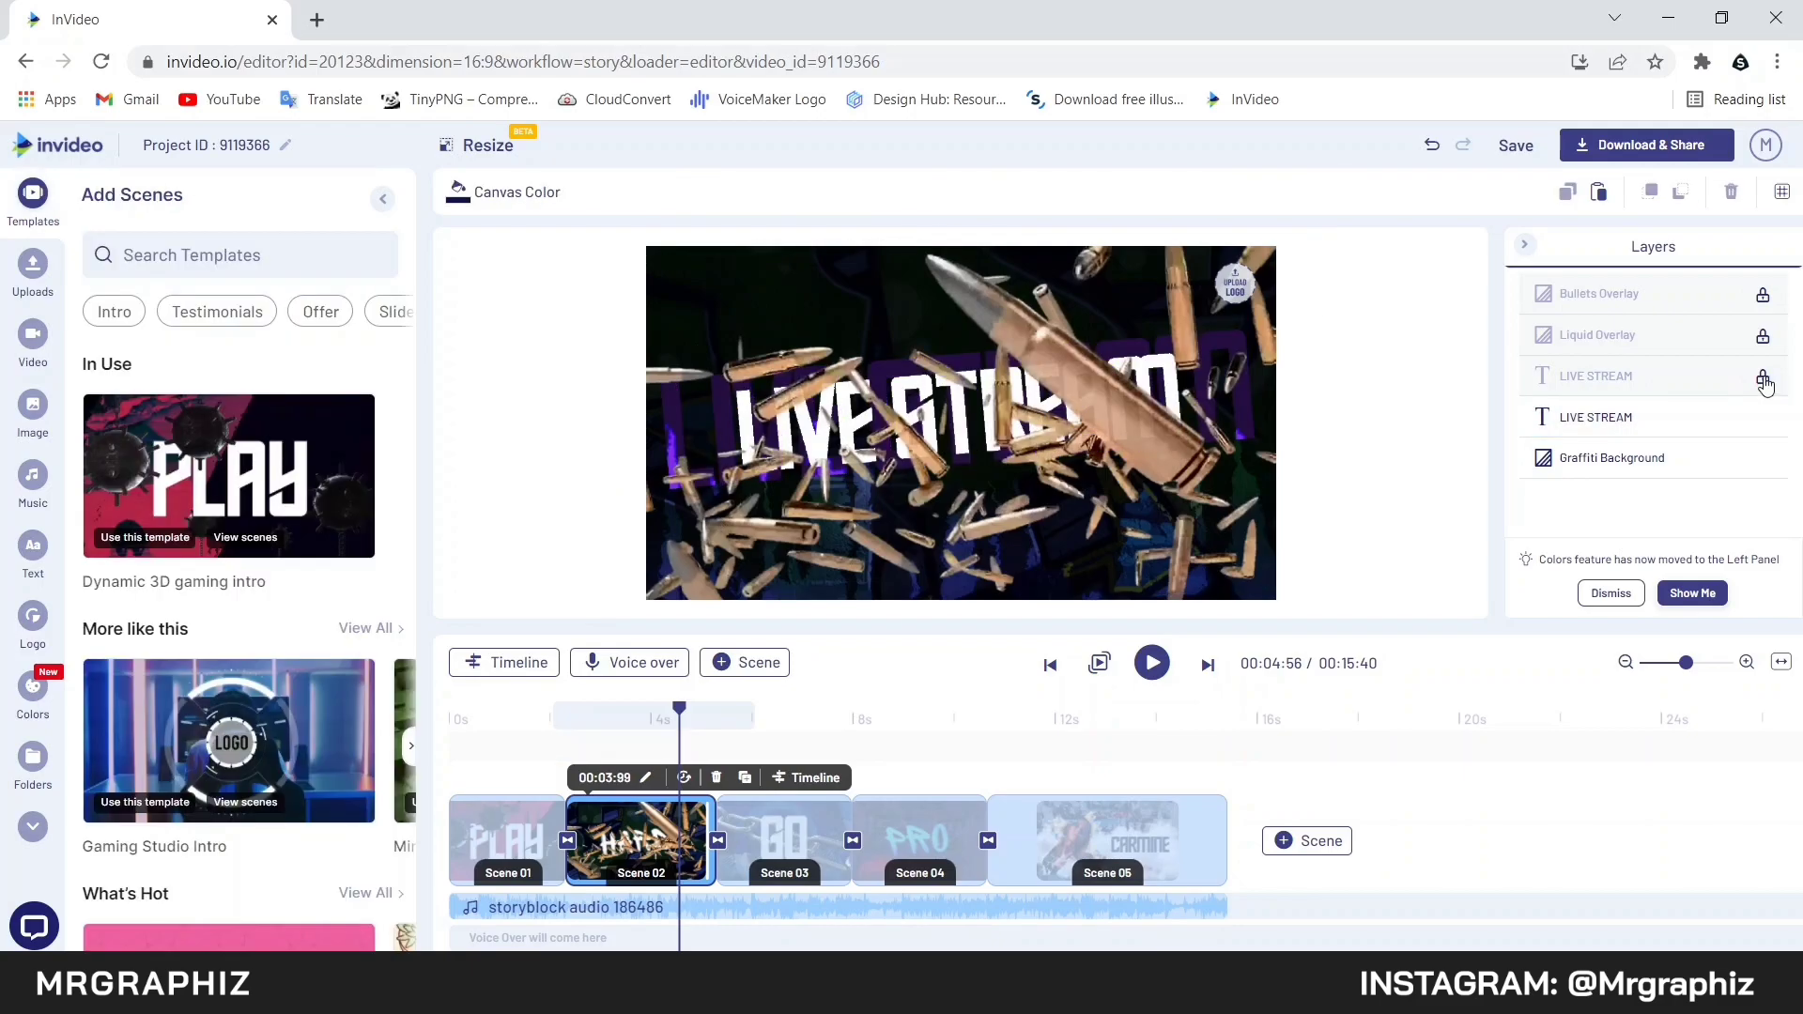
# Unlock the white LIVE STREAM title, enable its shadow, then open Scene 03 with GO
pyautogui.click(1764, 380)
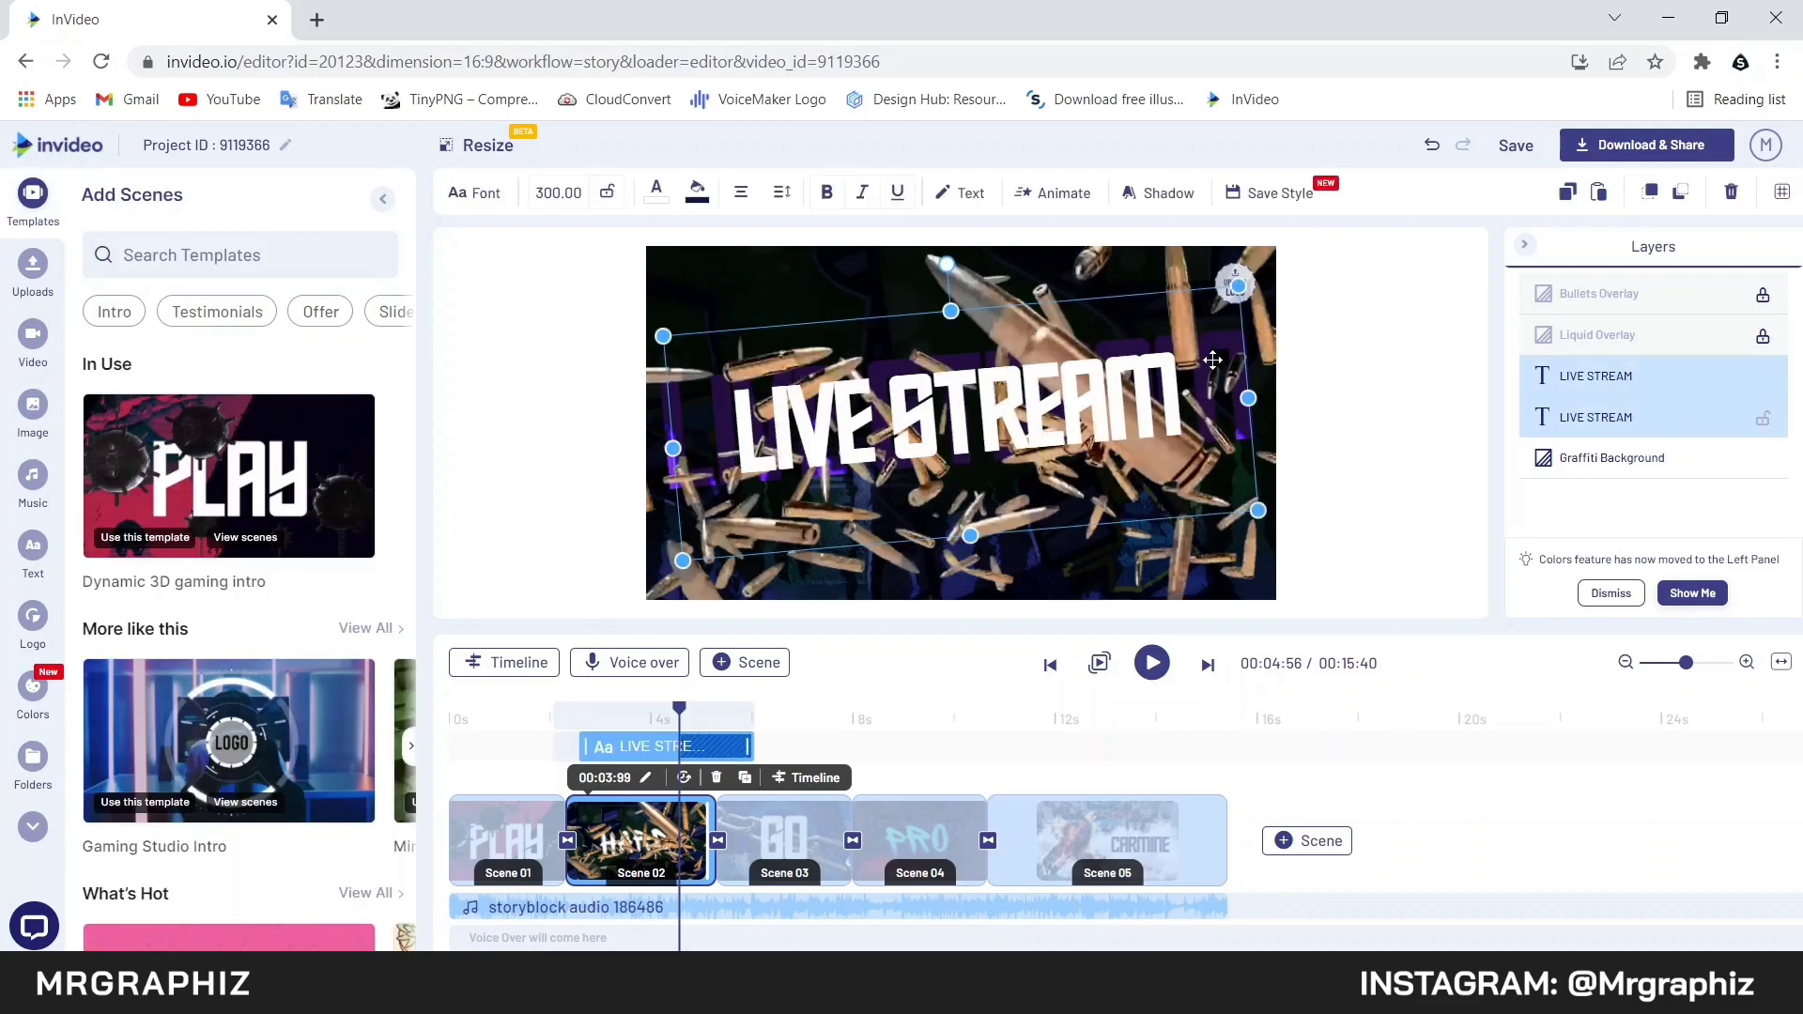
pyautogui.click(1169, 193)
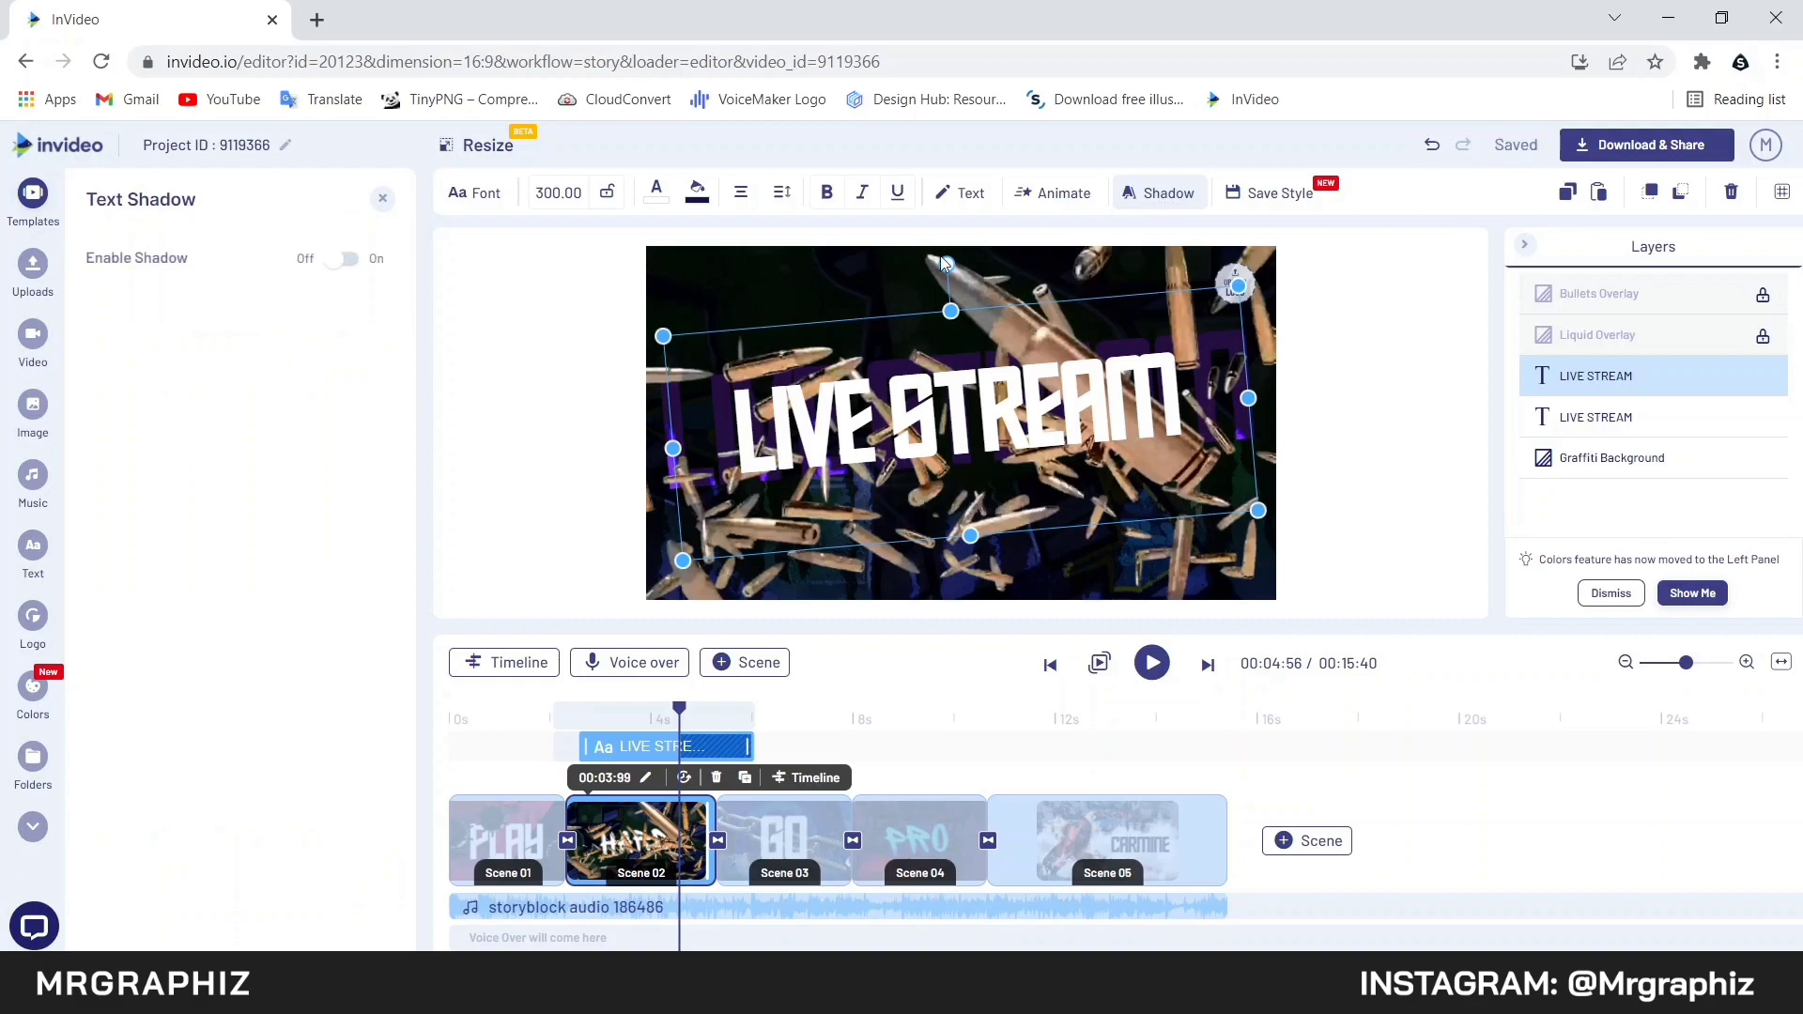
pyautogui.click(346, 260)
pyautogui.click(801, 843)
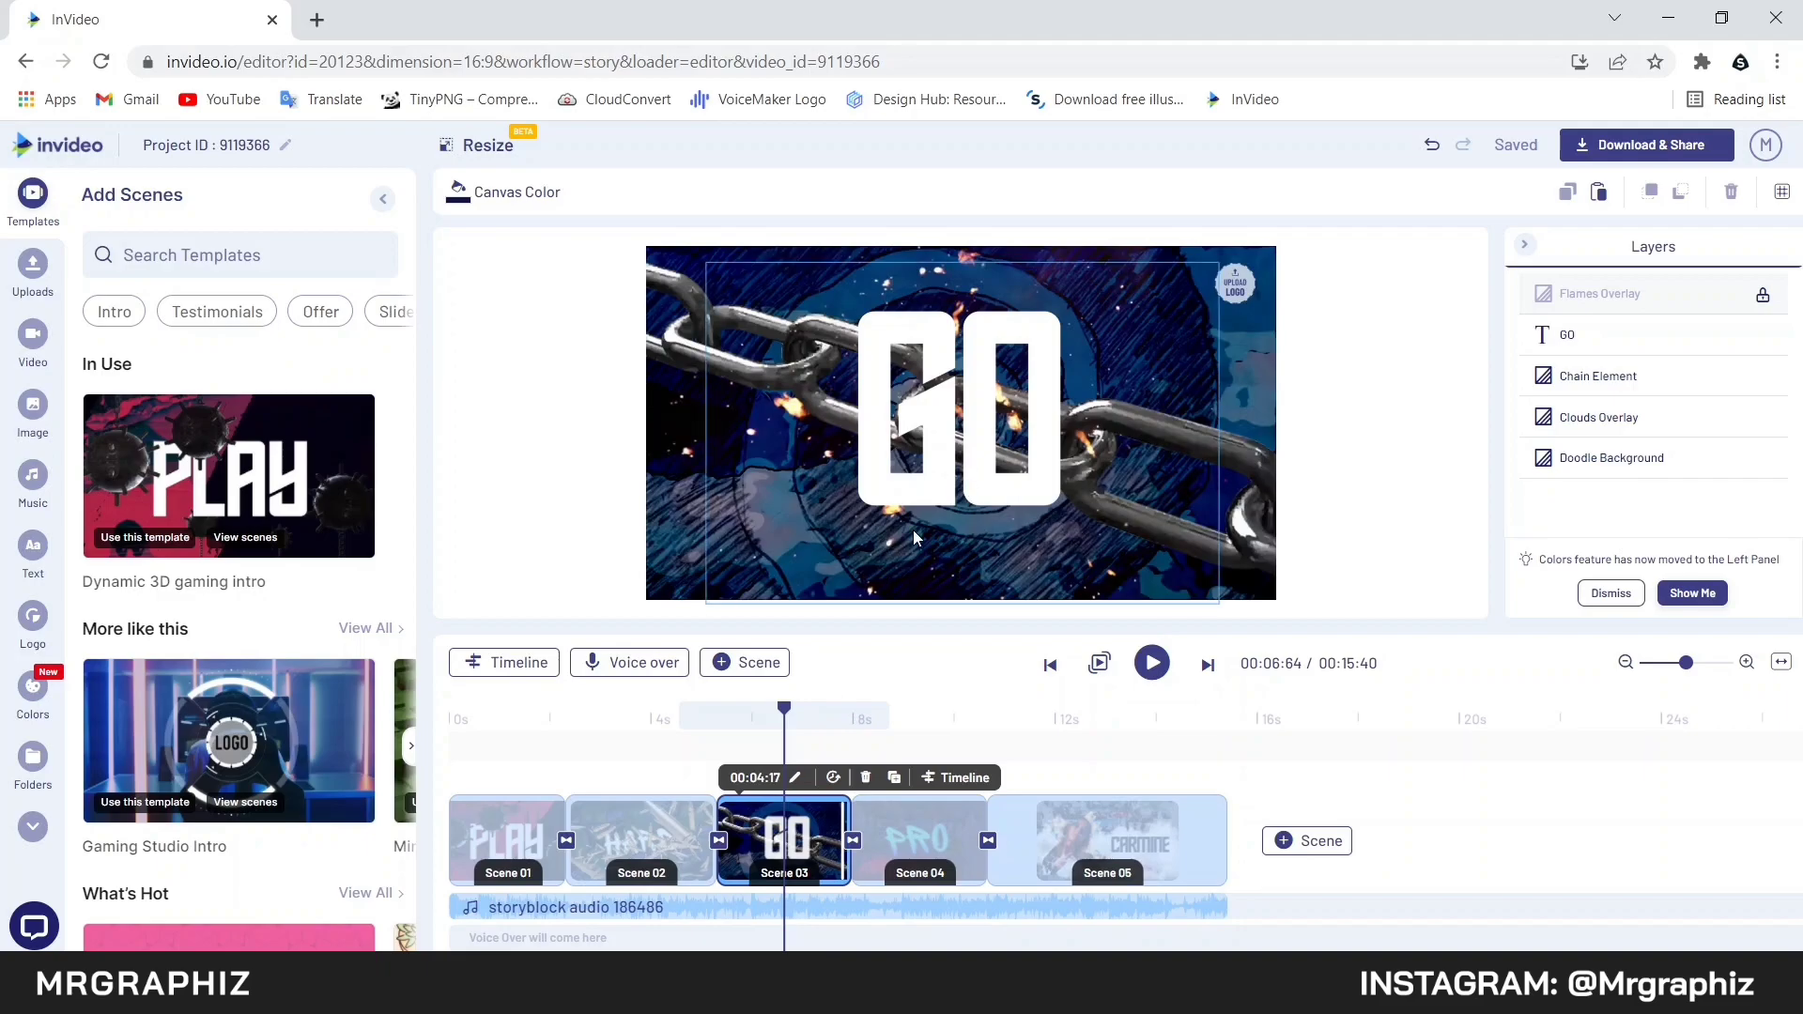
pyautogui.click(33, 826)
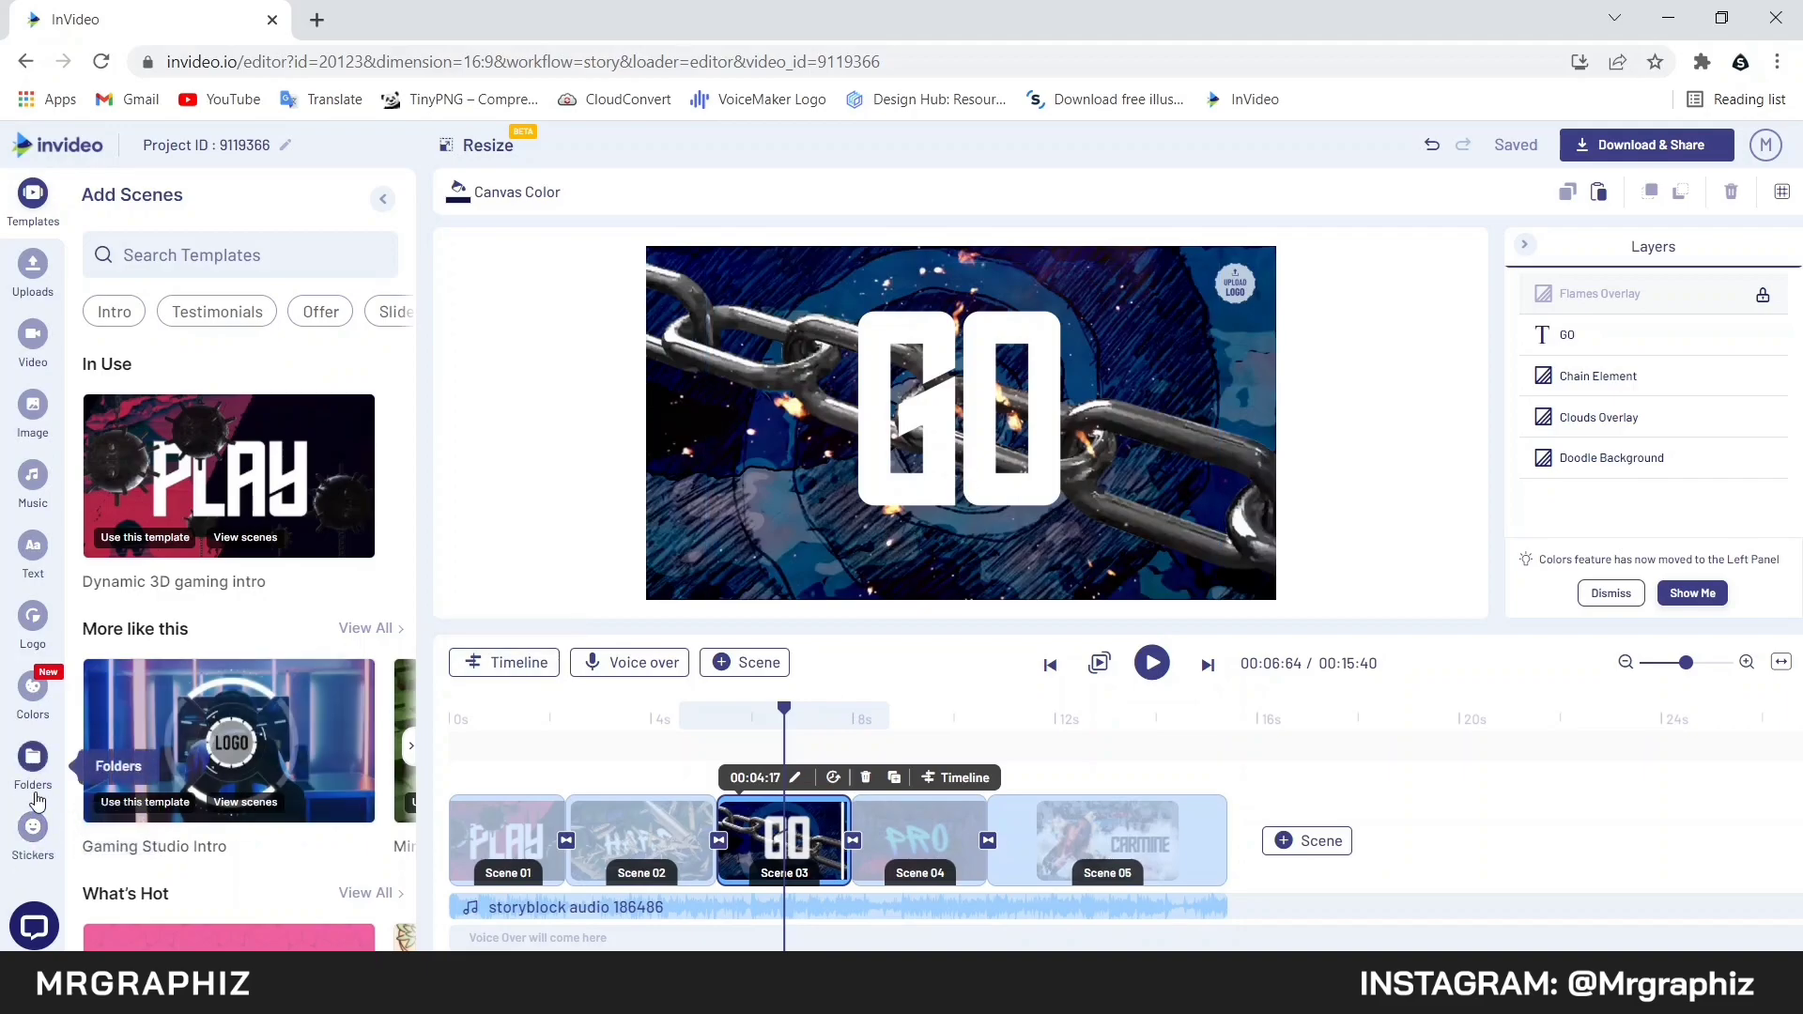
# Add the dark overlay to the GO scene, layered between Chain Element and Clouds Overlay
pyautogui.scroll(-3, 31, 808)
pyautogui.click(34, 662)
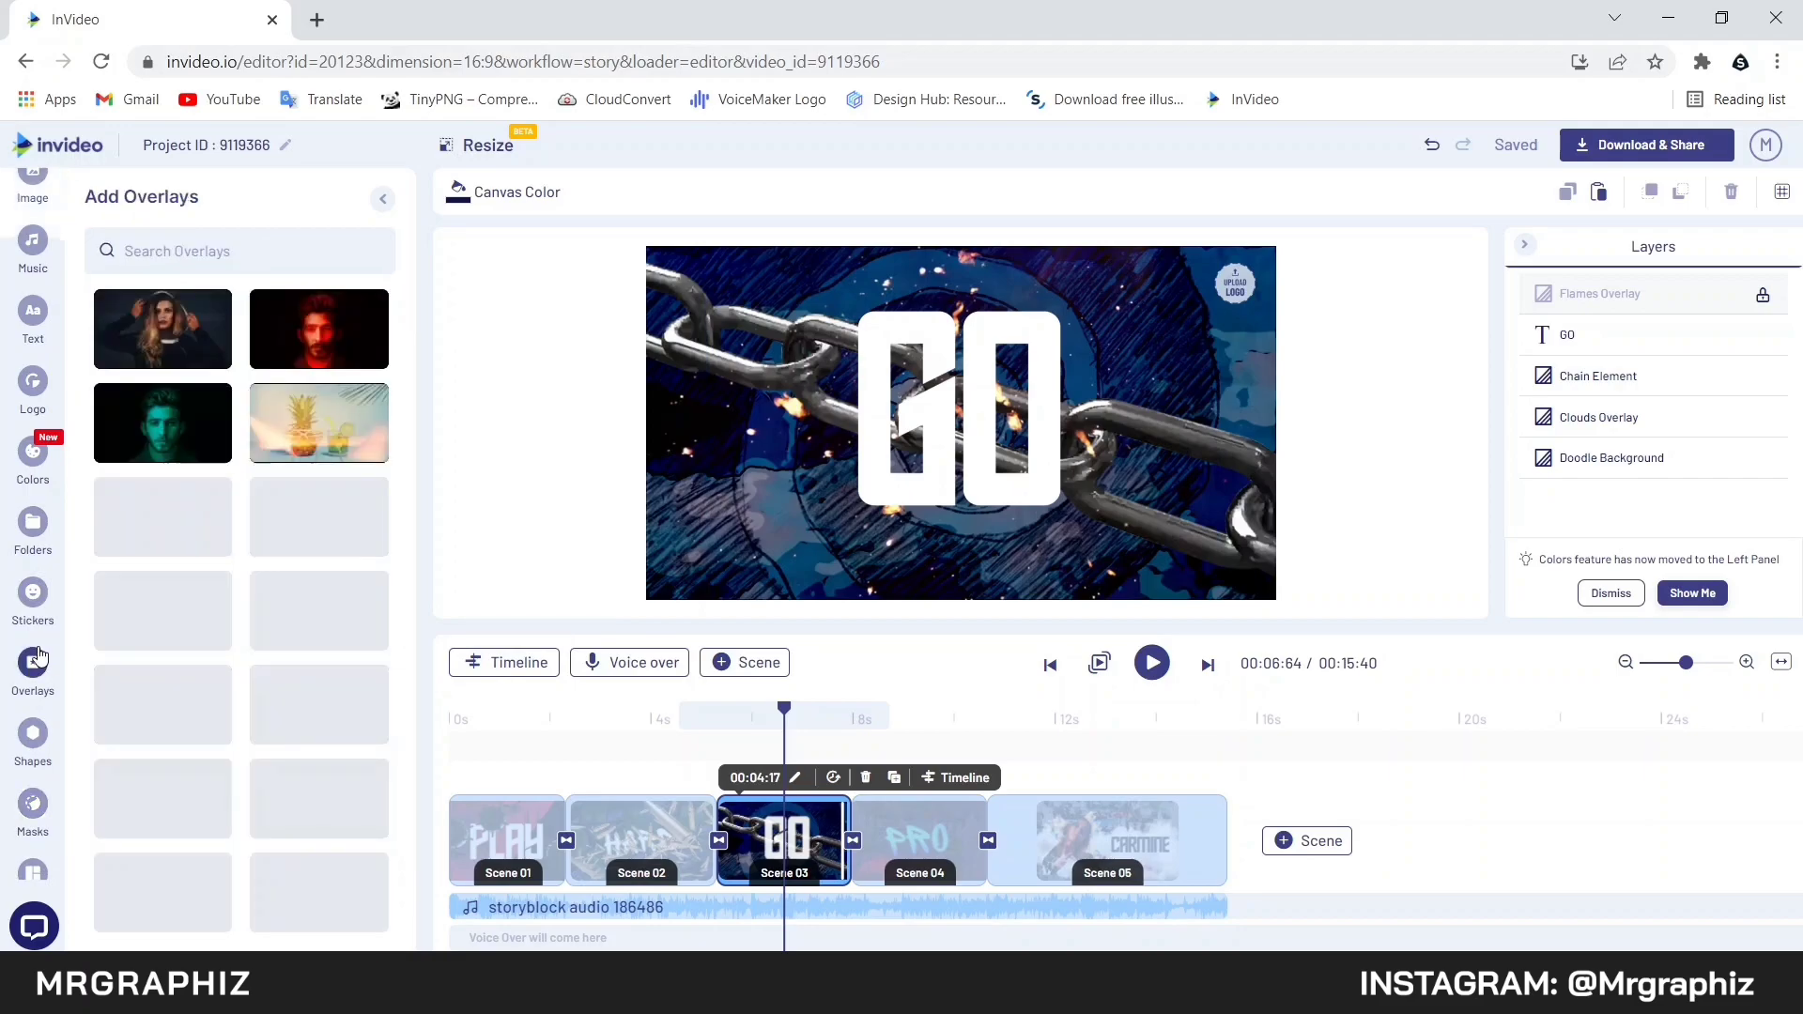
pyautogui.scroll(-1, 281, 512)
pyautogui.scroll(-5, 280, 545)
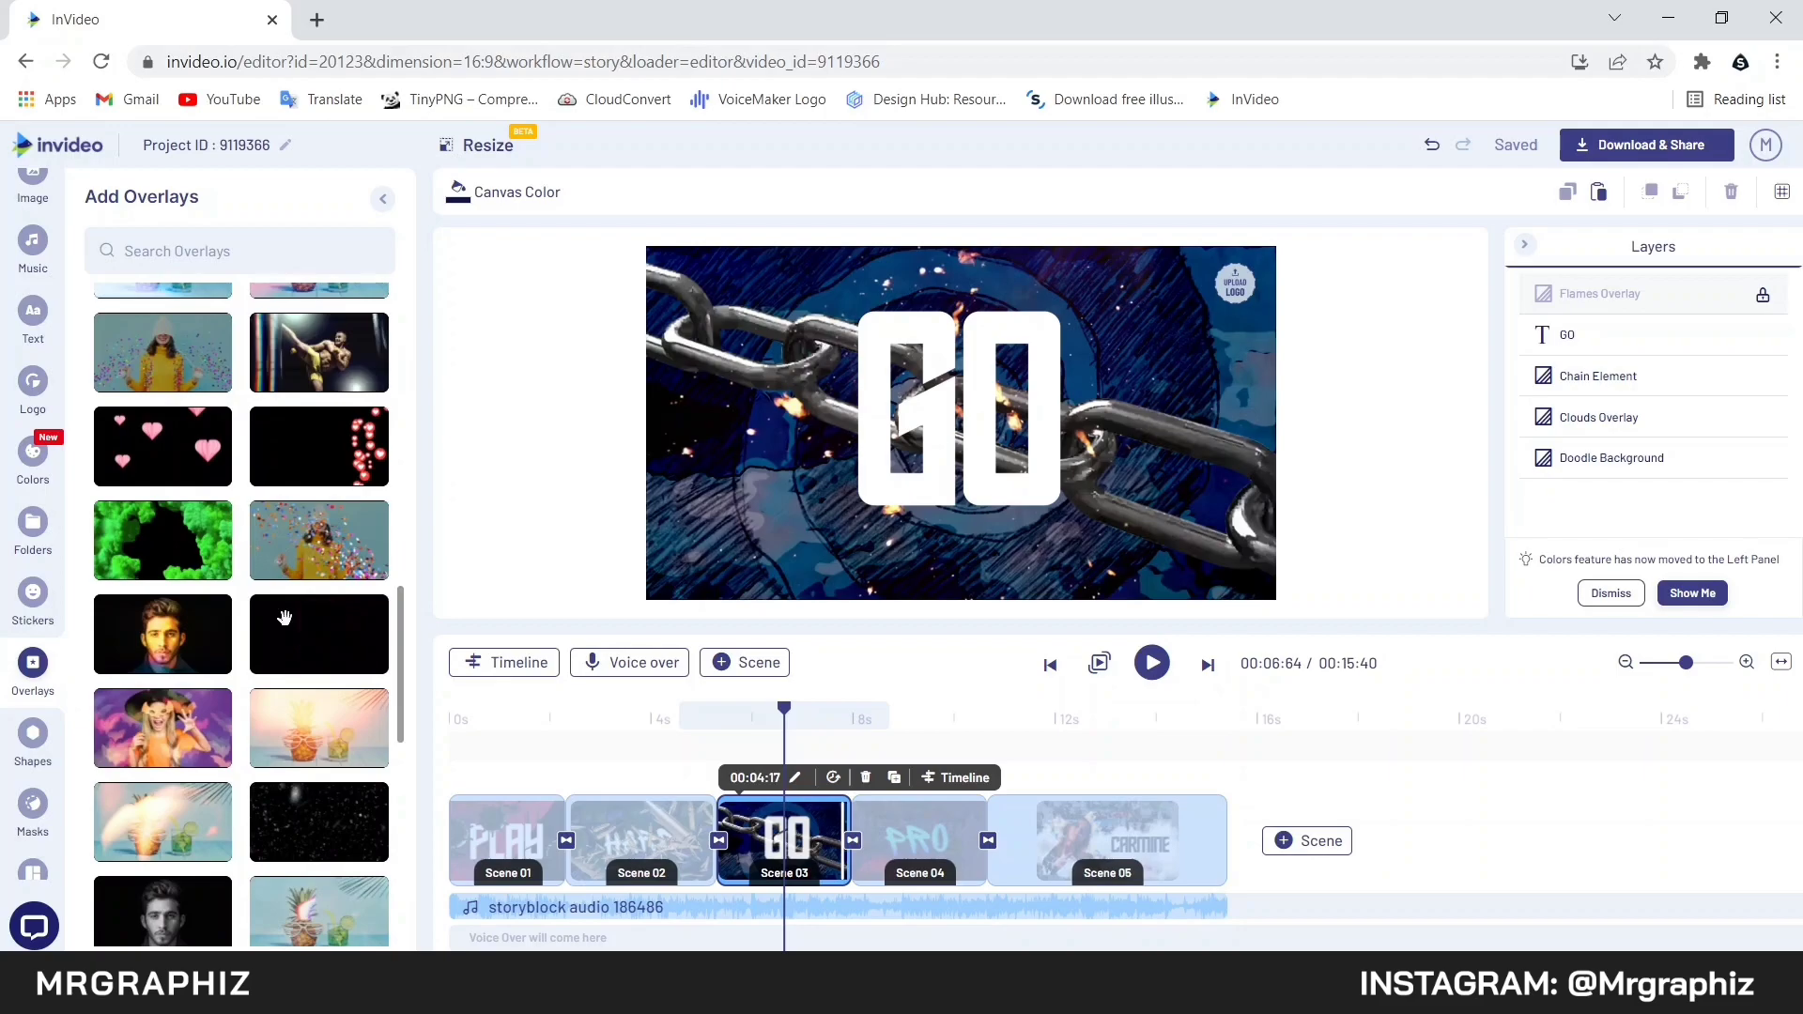
pyautogui.click(335, 643)
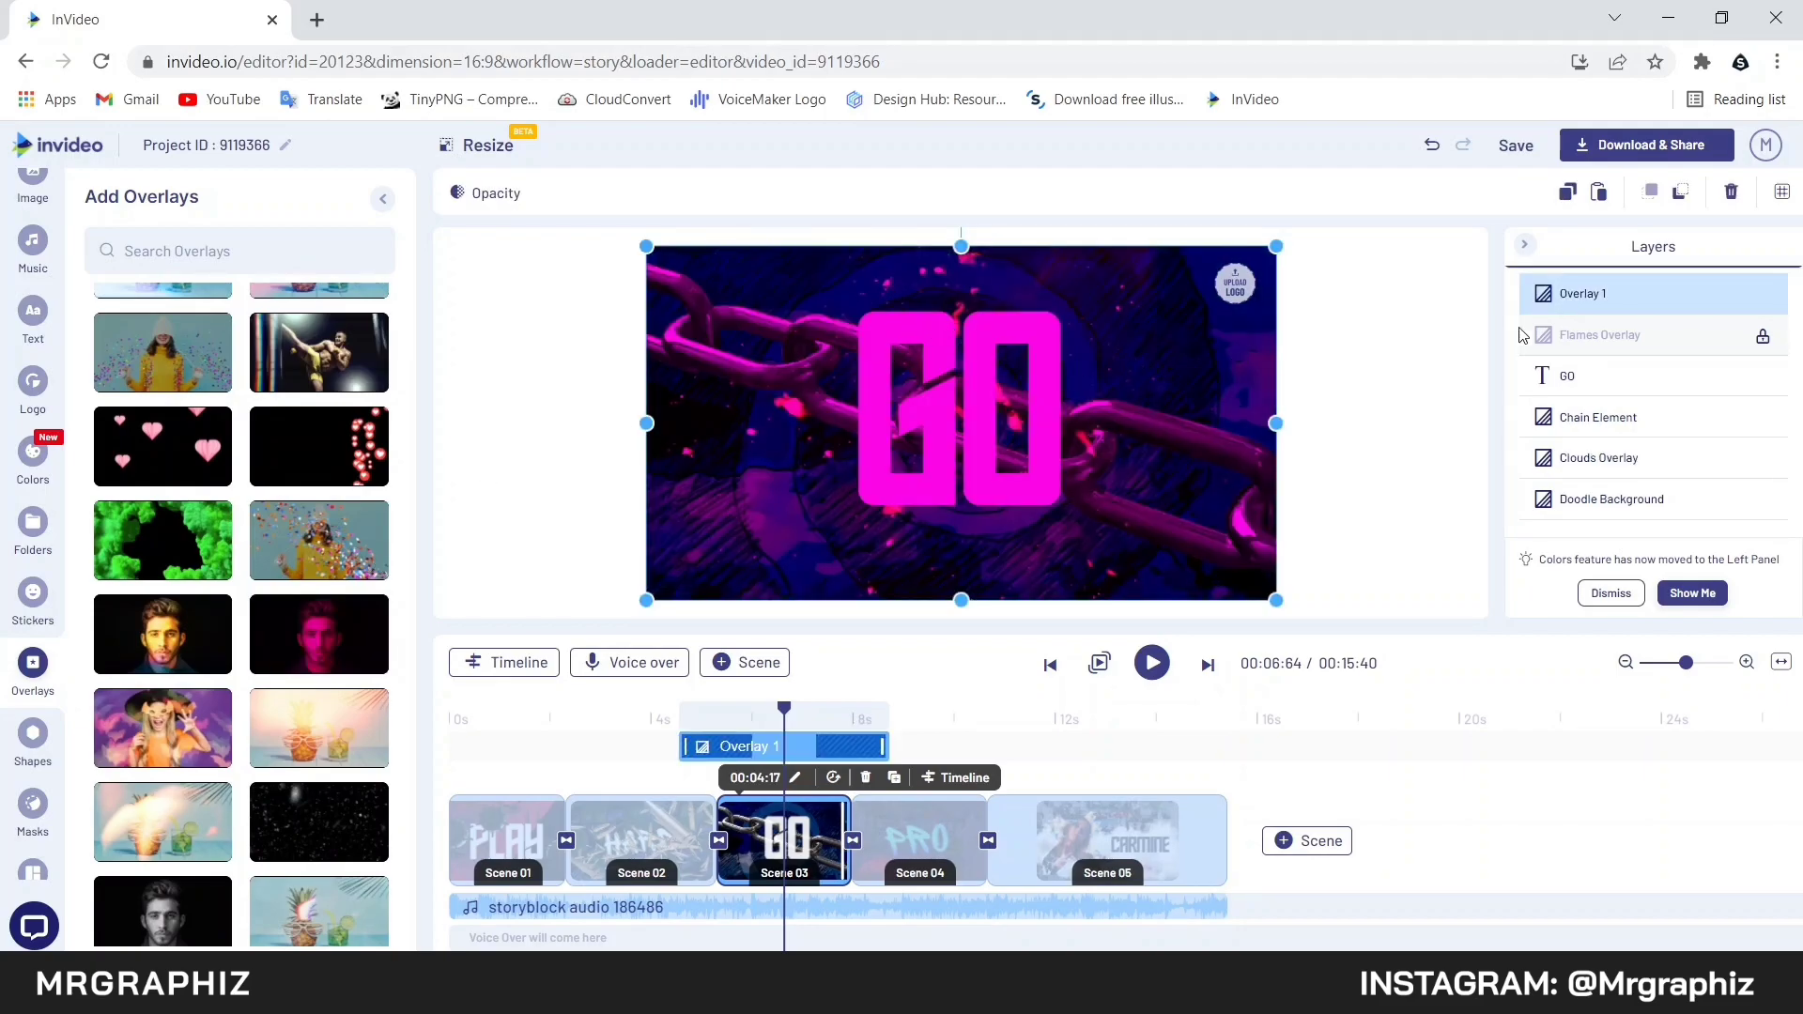
pyautogui.moveTo(1585, 285); pyautogui.dragTo(1593, 410)
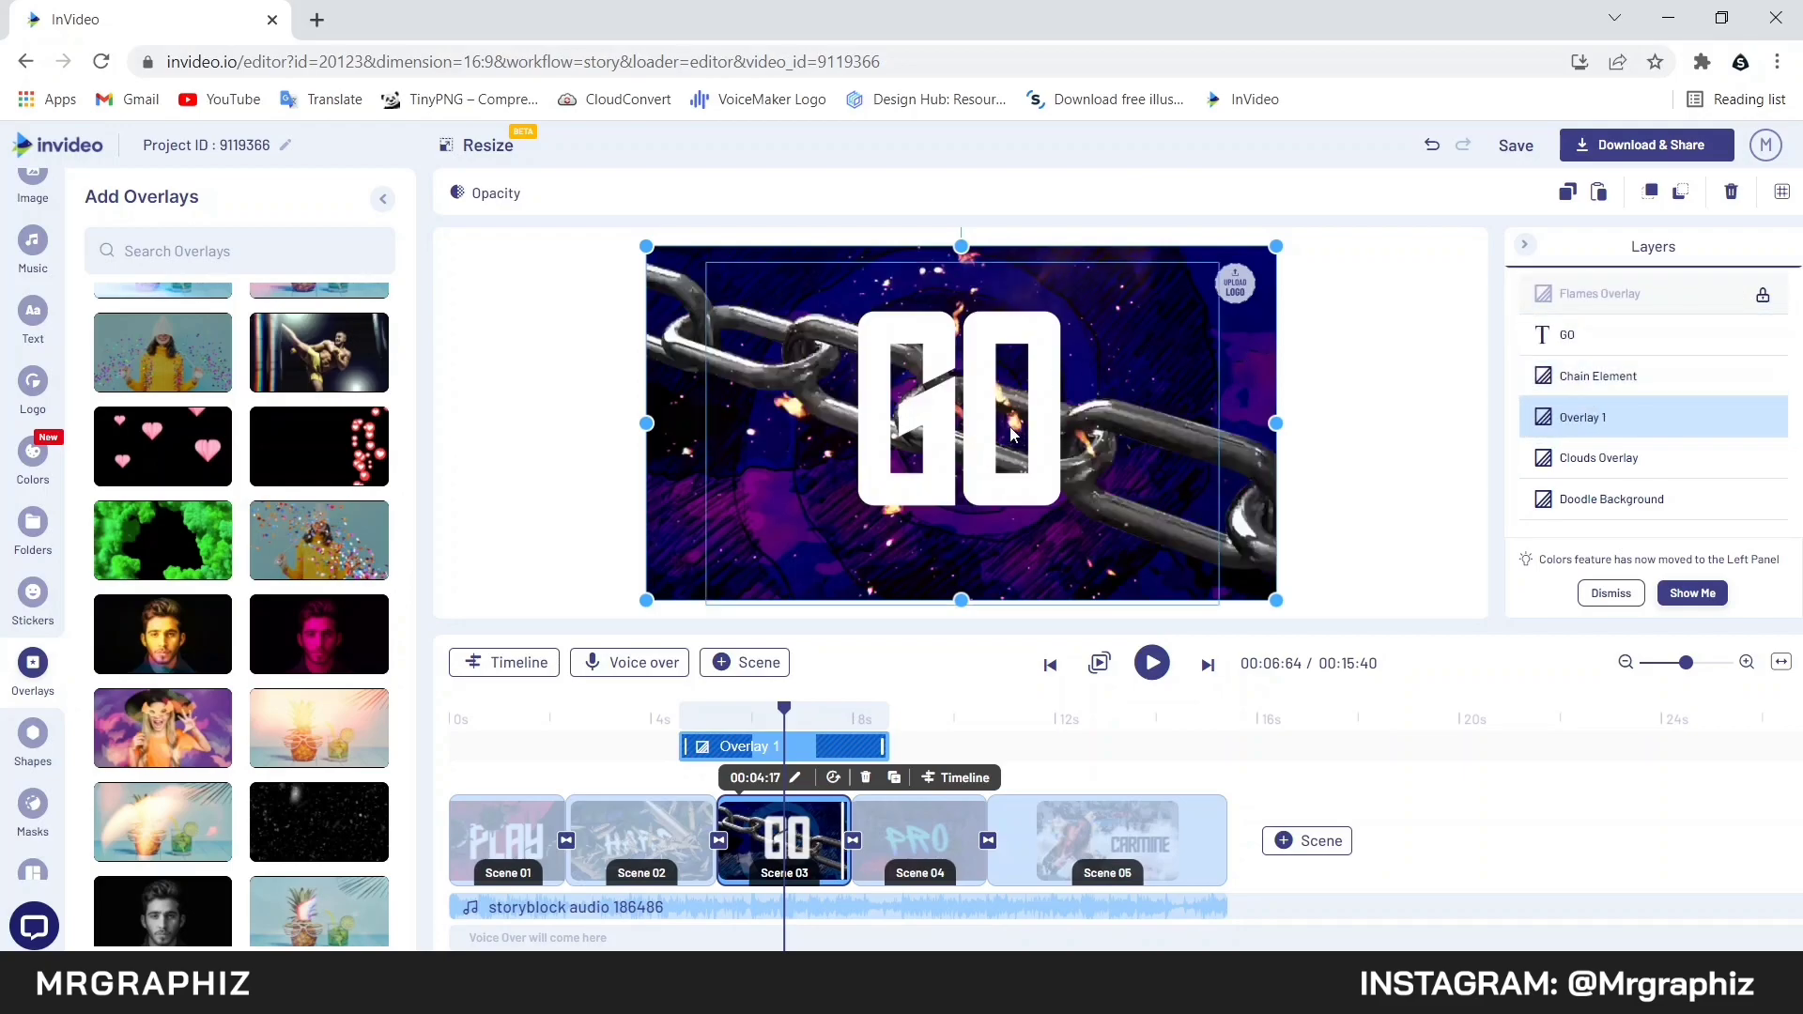
pyautogui.click(1600, 335)
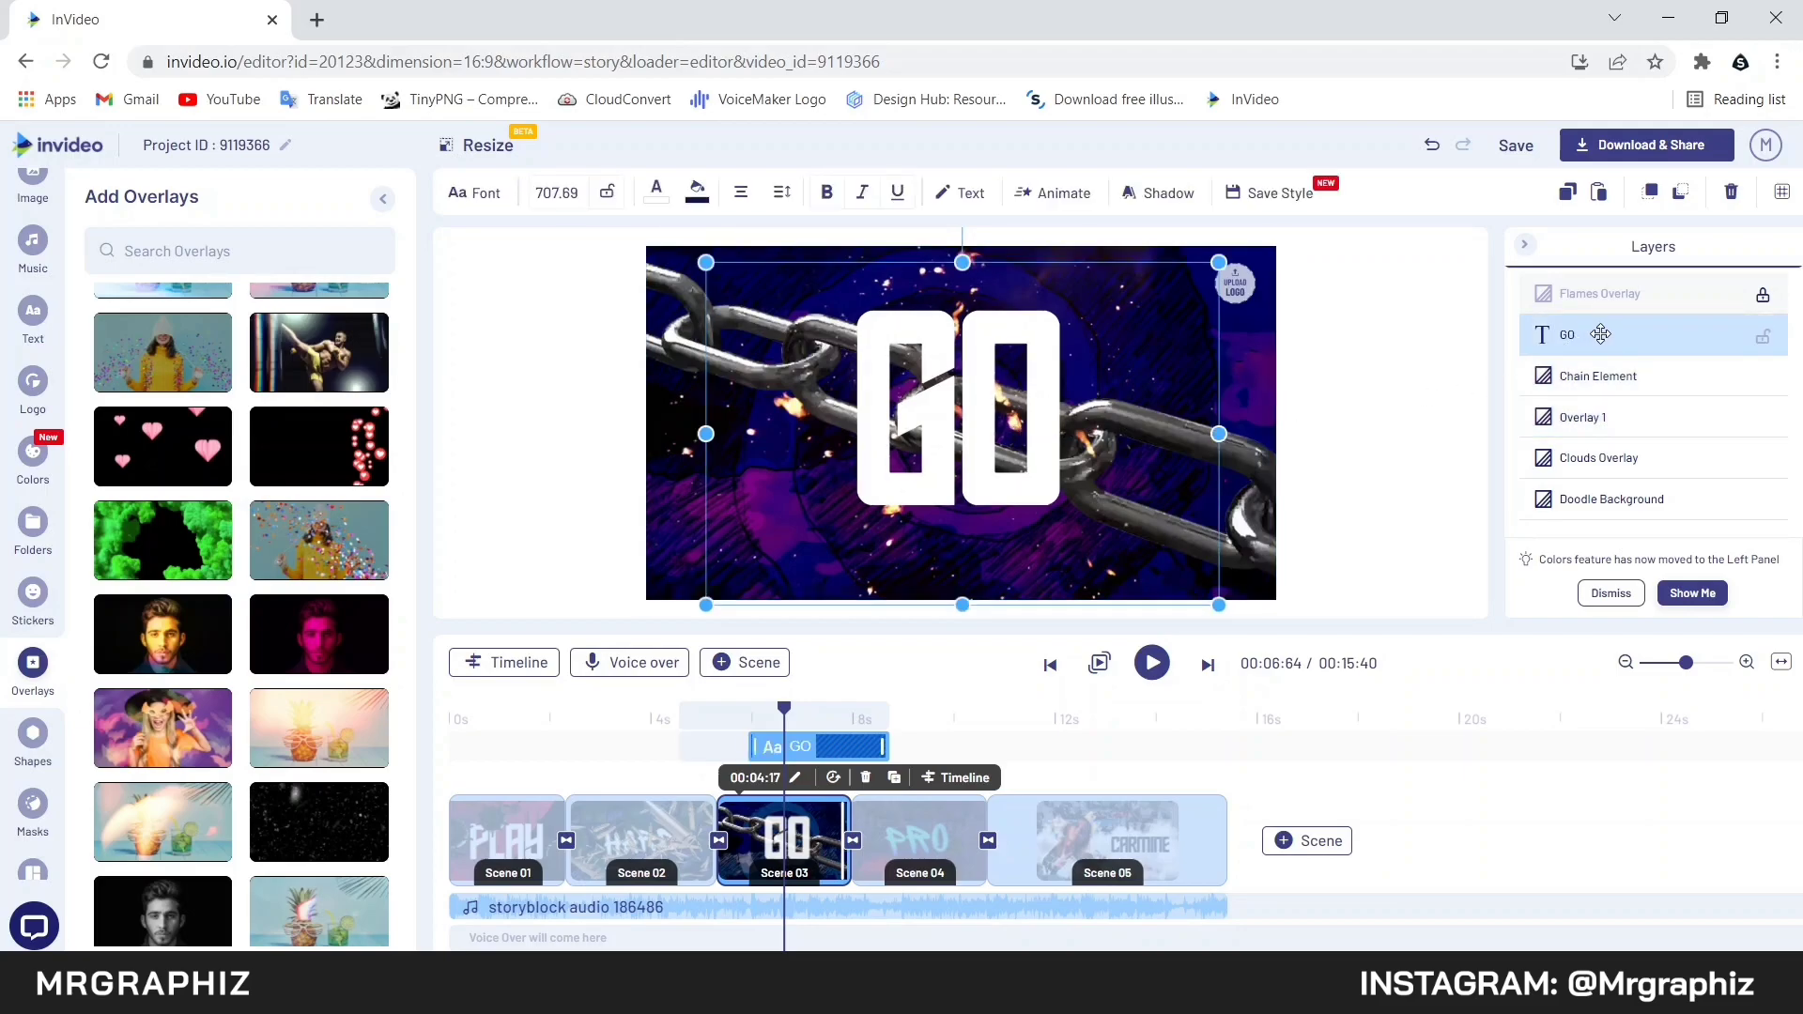
# Replace the GO wording with AND and set its font size to 500
pyautogui.click(954, 192)
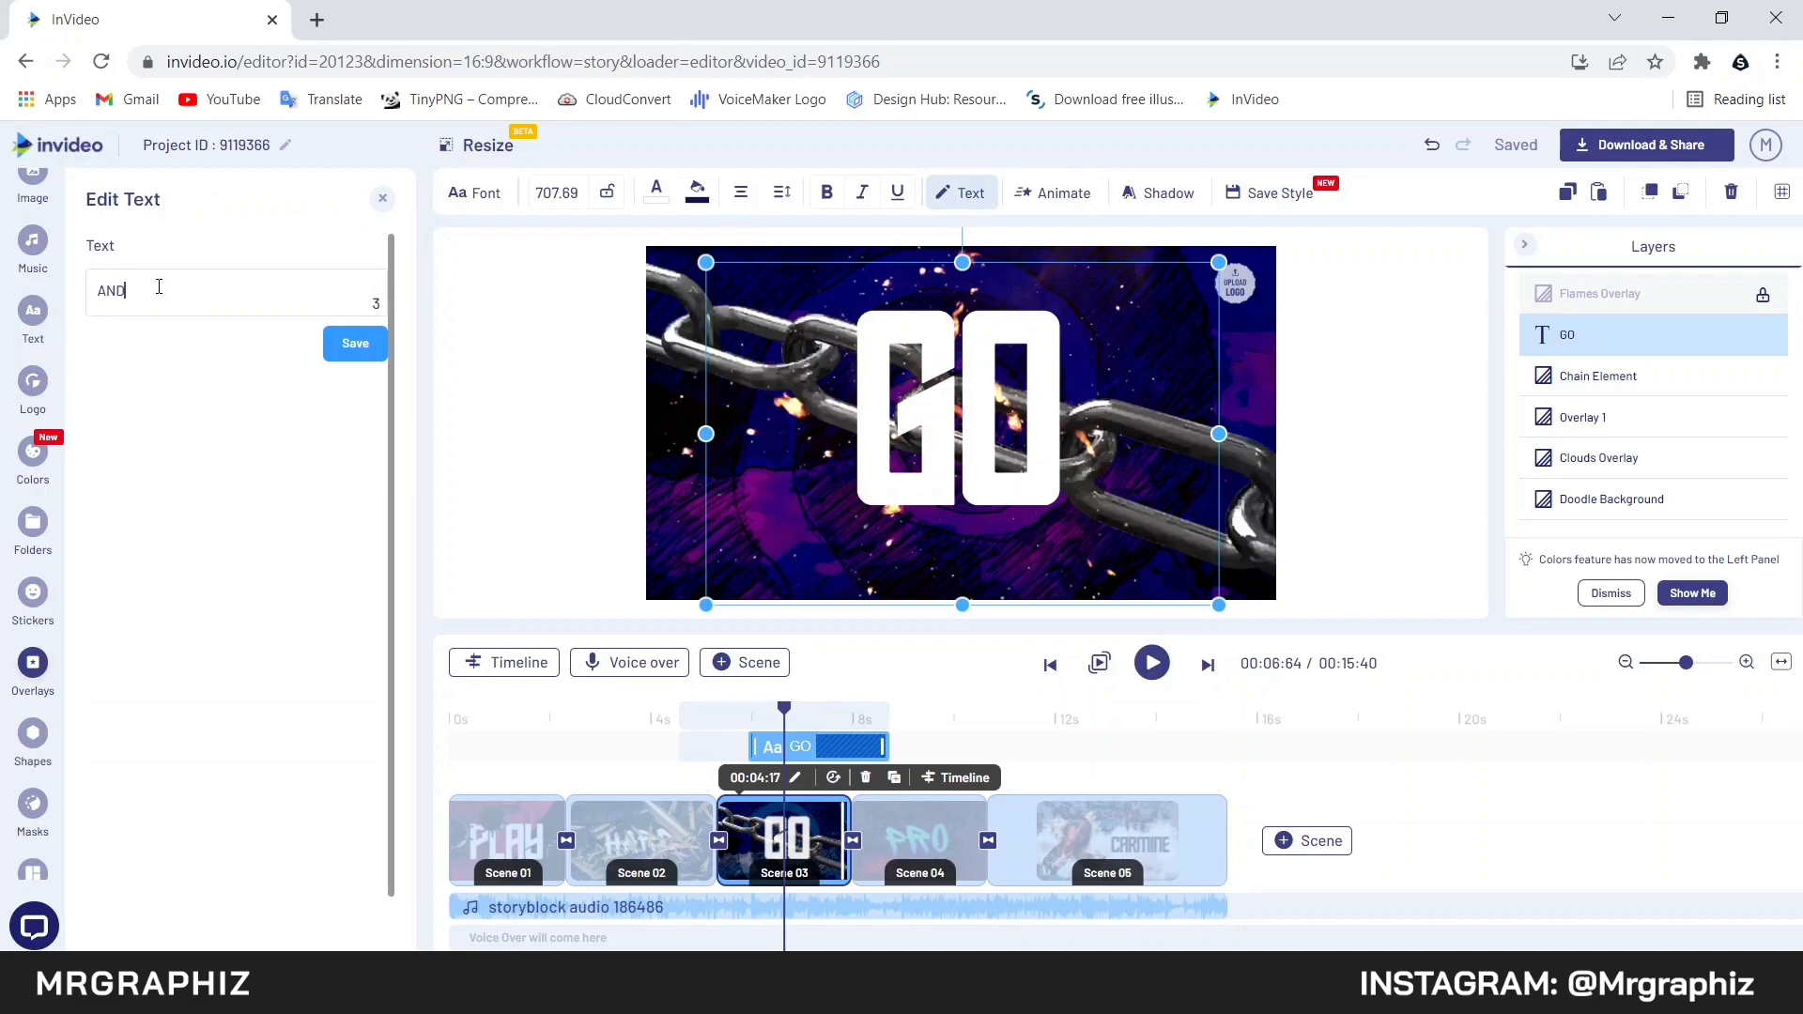
pyautogui.click(349, 344)
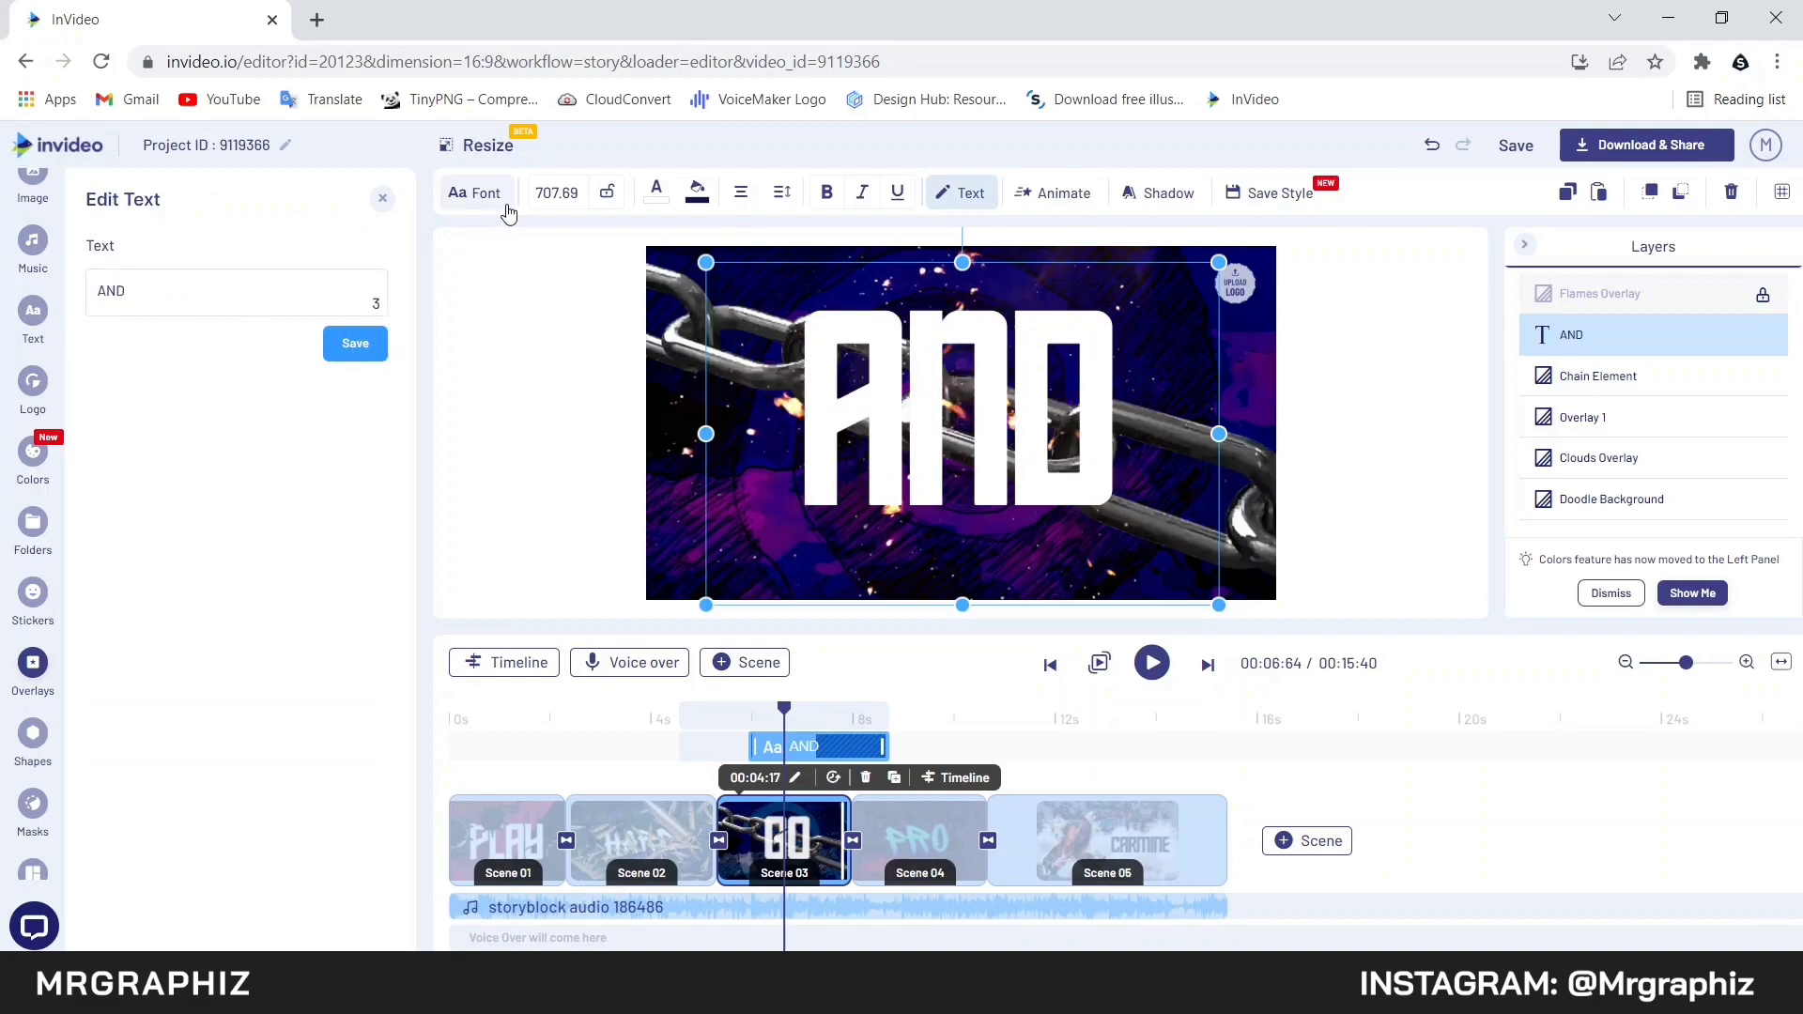
pyautogui.click(548, 192)
pyautogui.write('500')
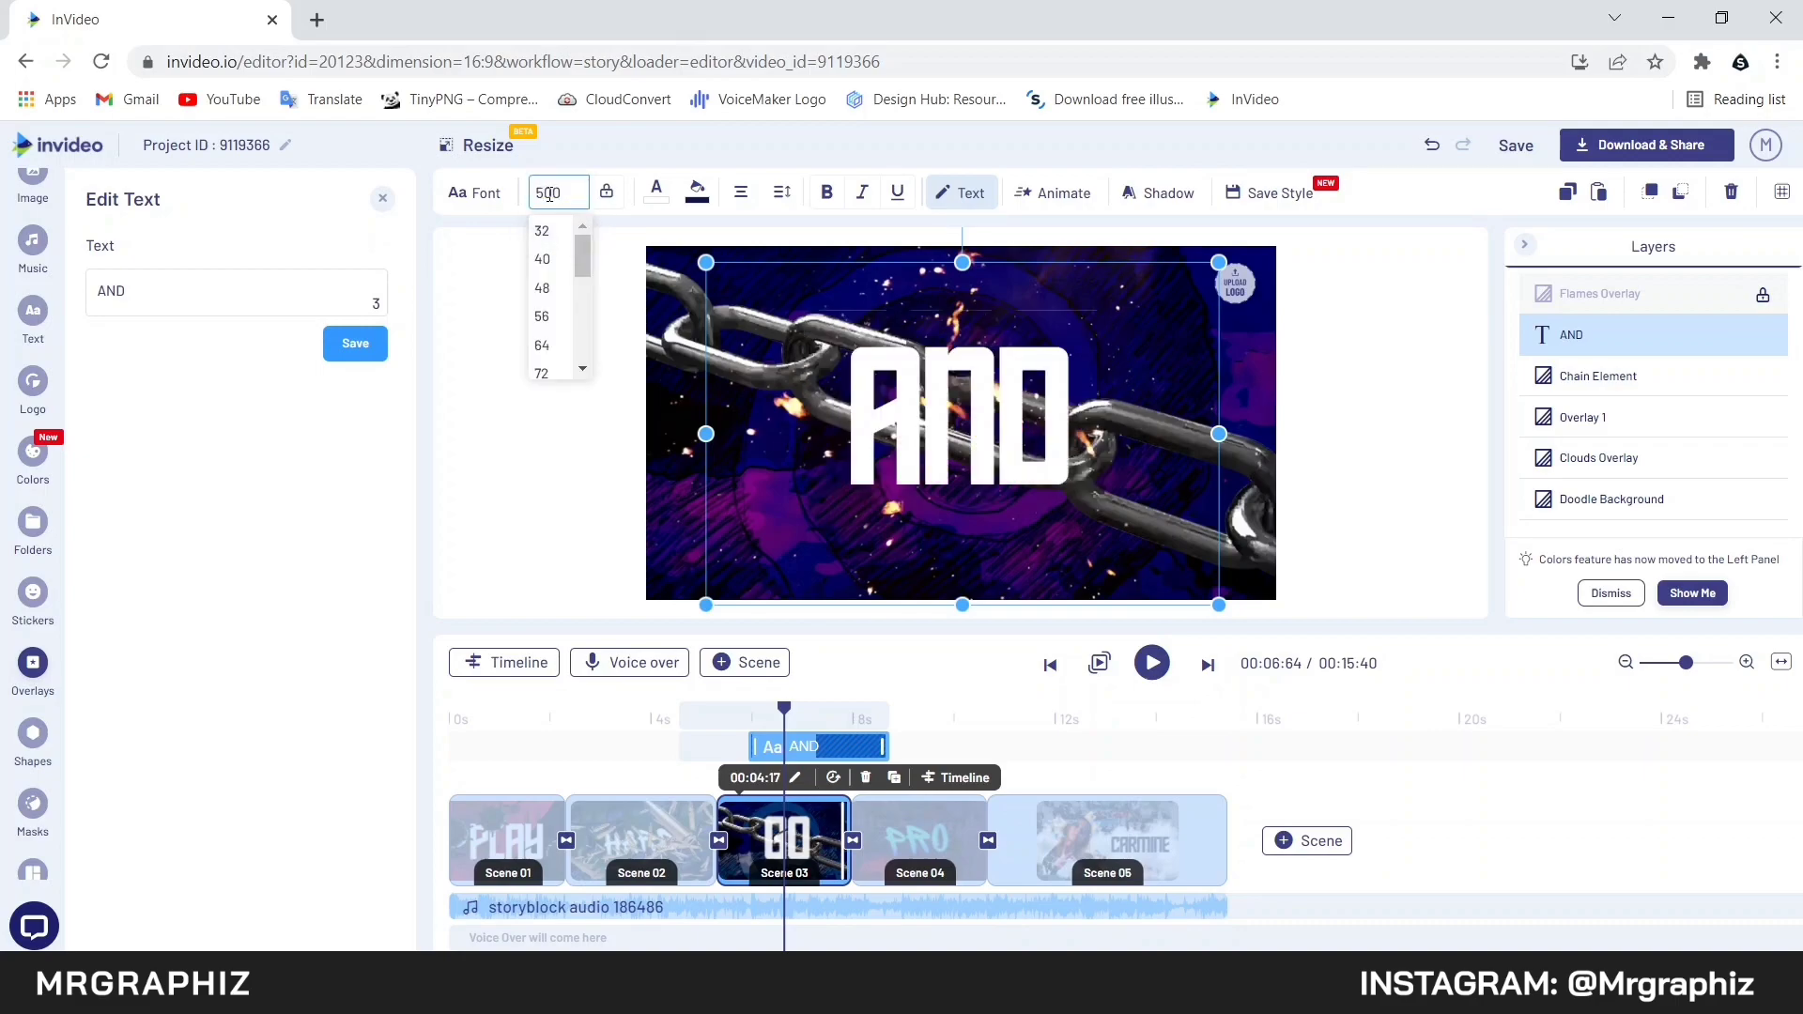
pyautogui.click(598, 225)
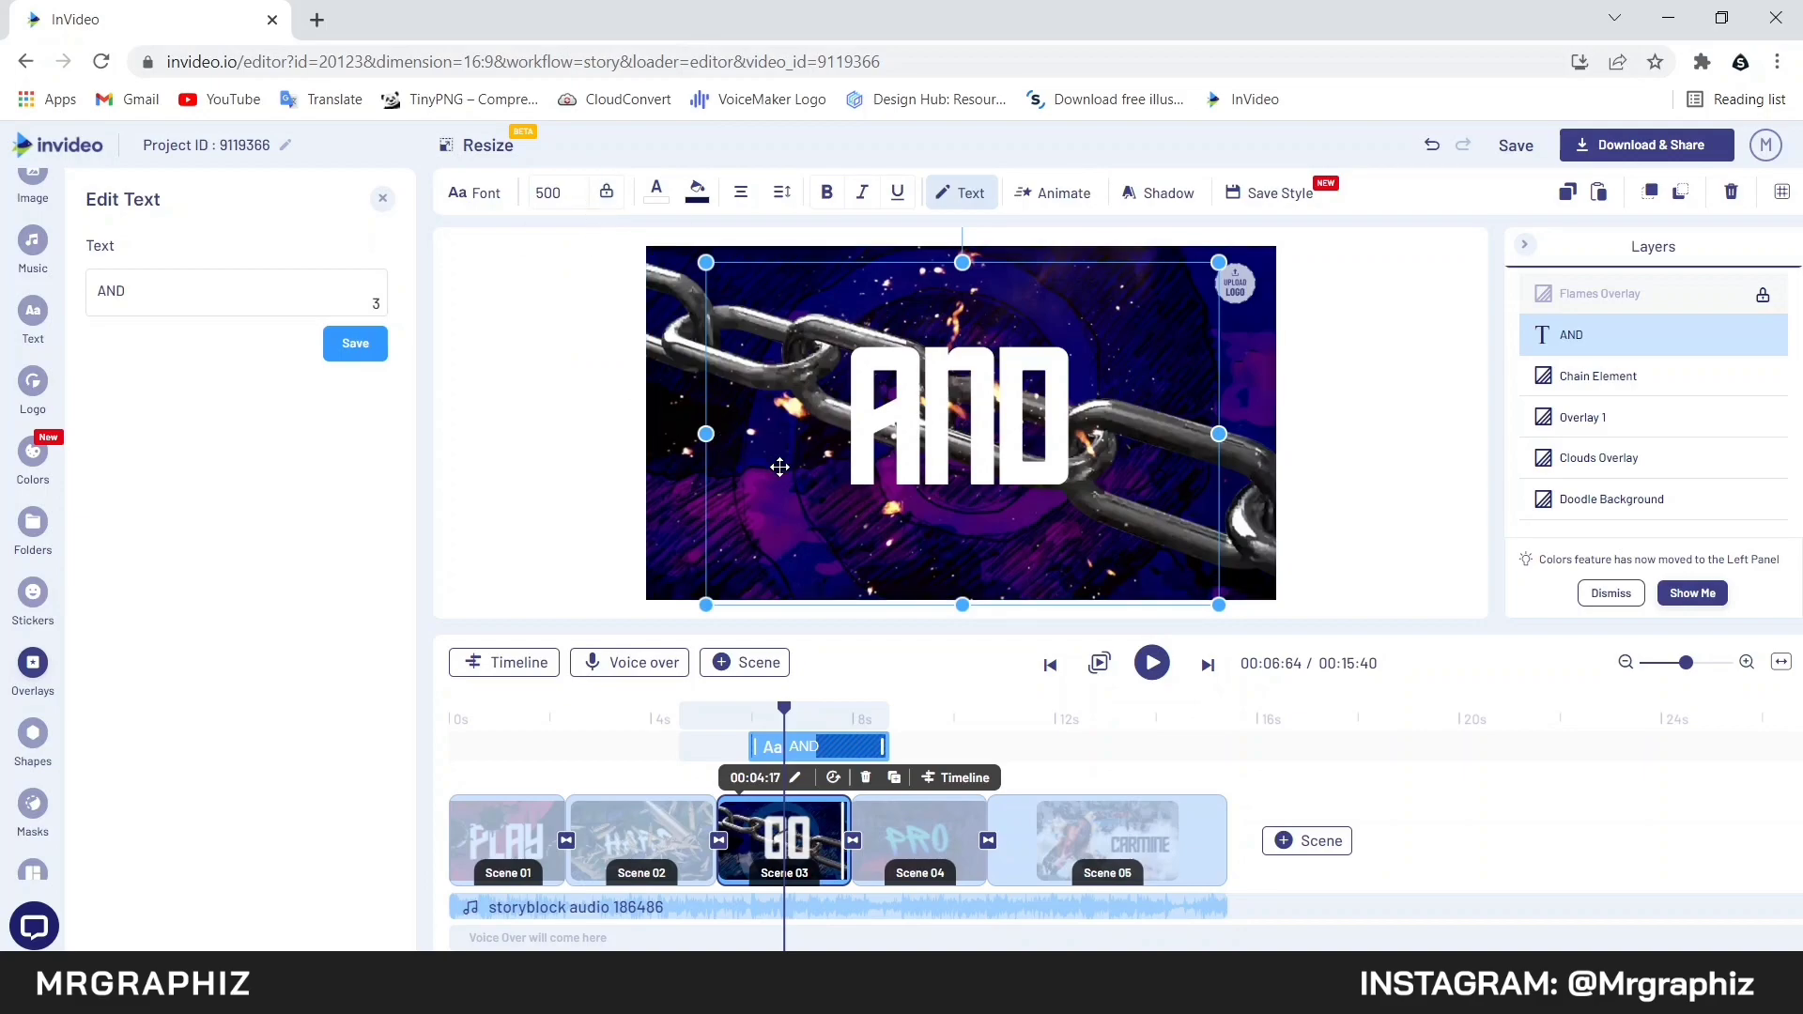
# Enable a shadow on the AND text and open Scene 04 with the PRO title
pyautogui.click(1161, 193)
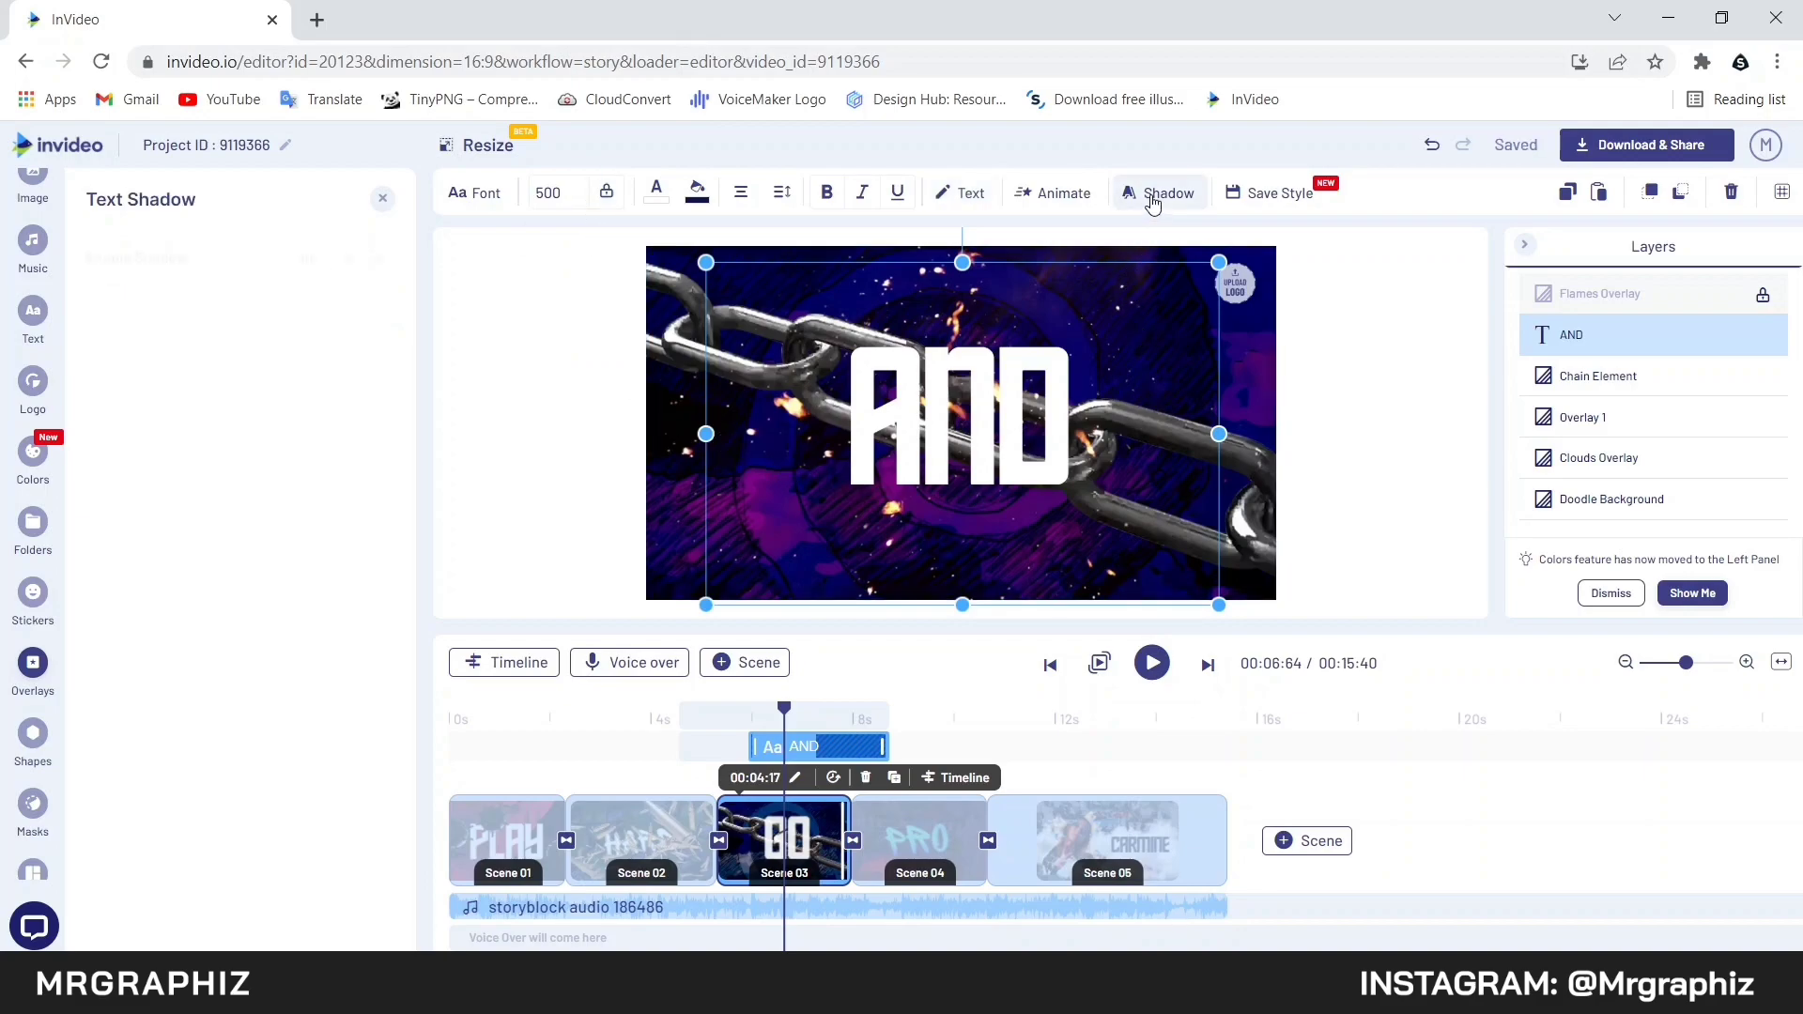
pyautogui.click(346, 259)
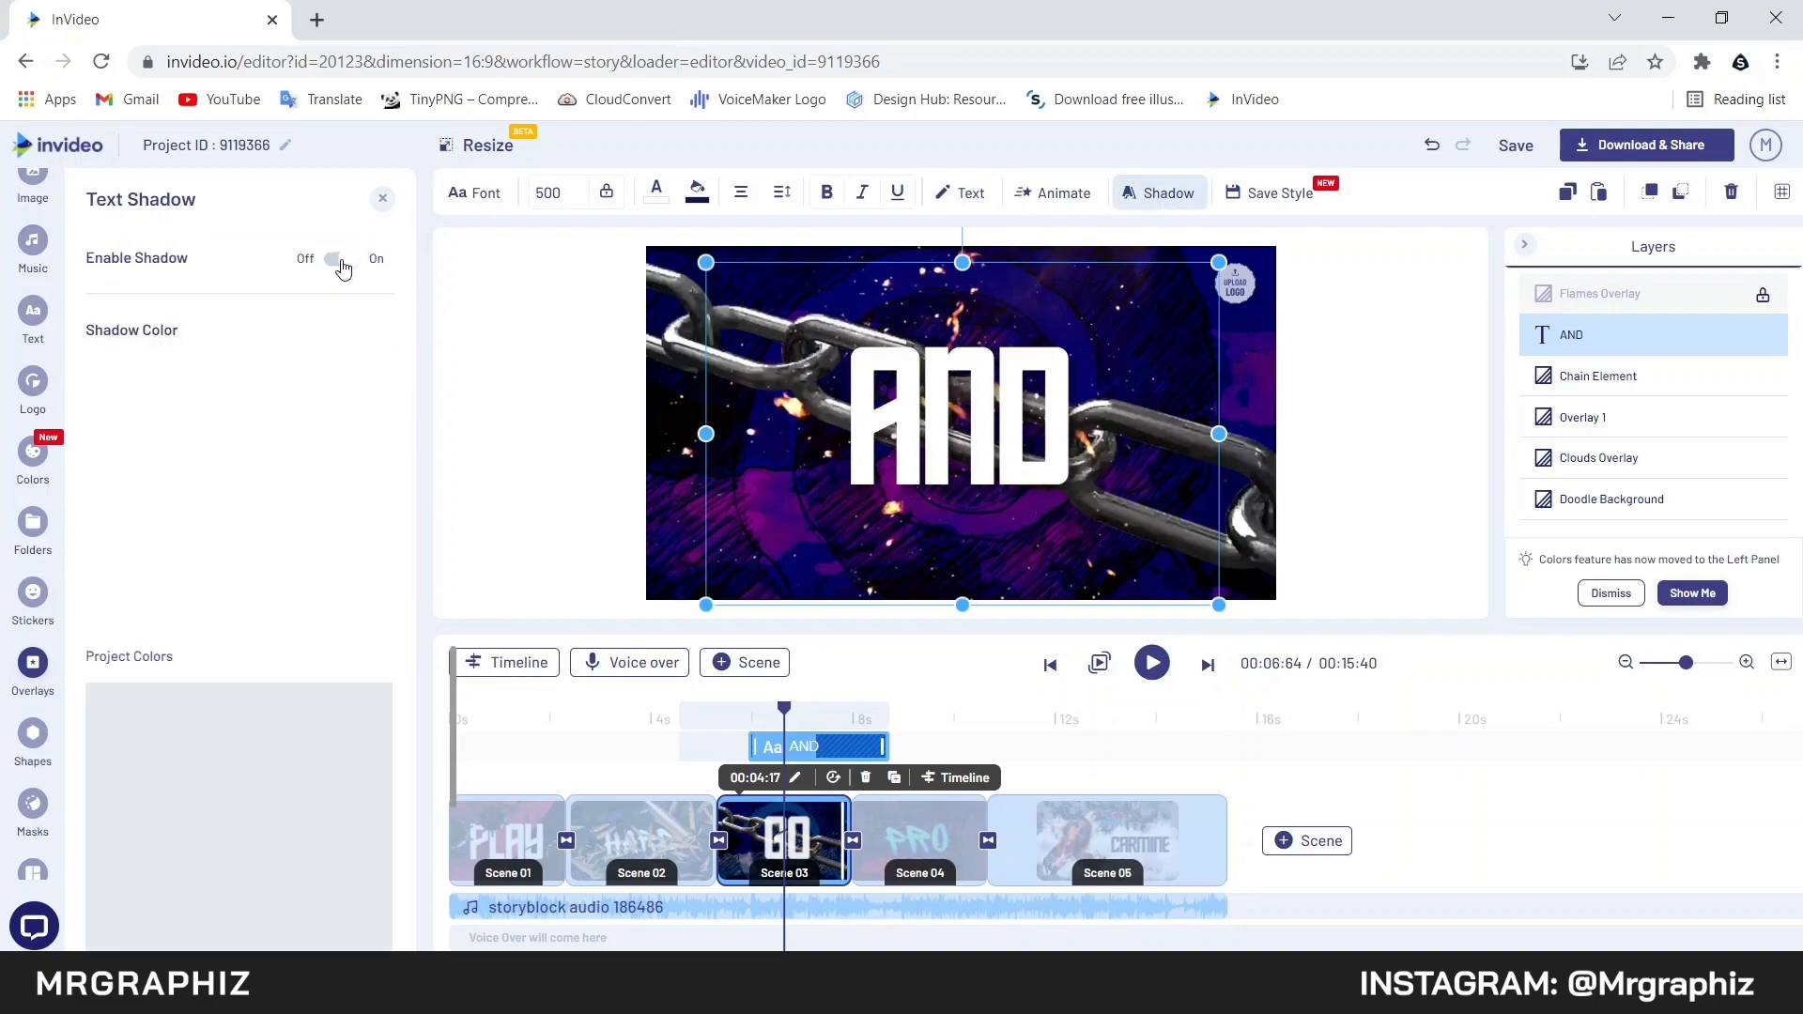
pyautogui.press('Escape')
pyautogui.click(935, 833)
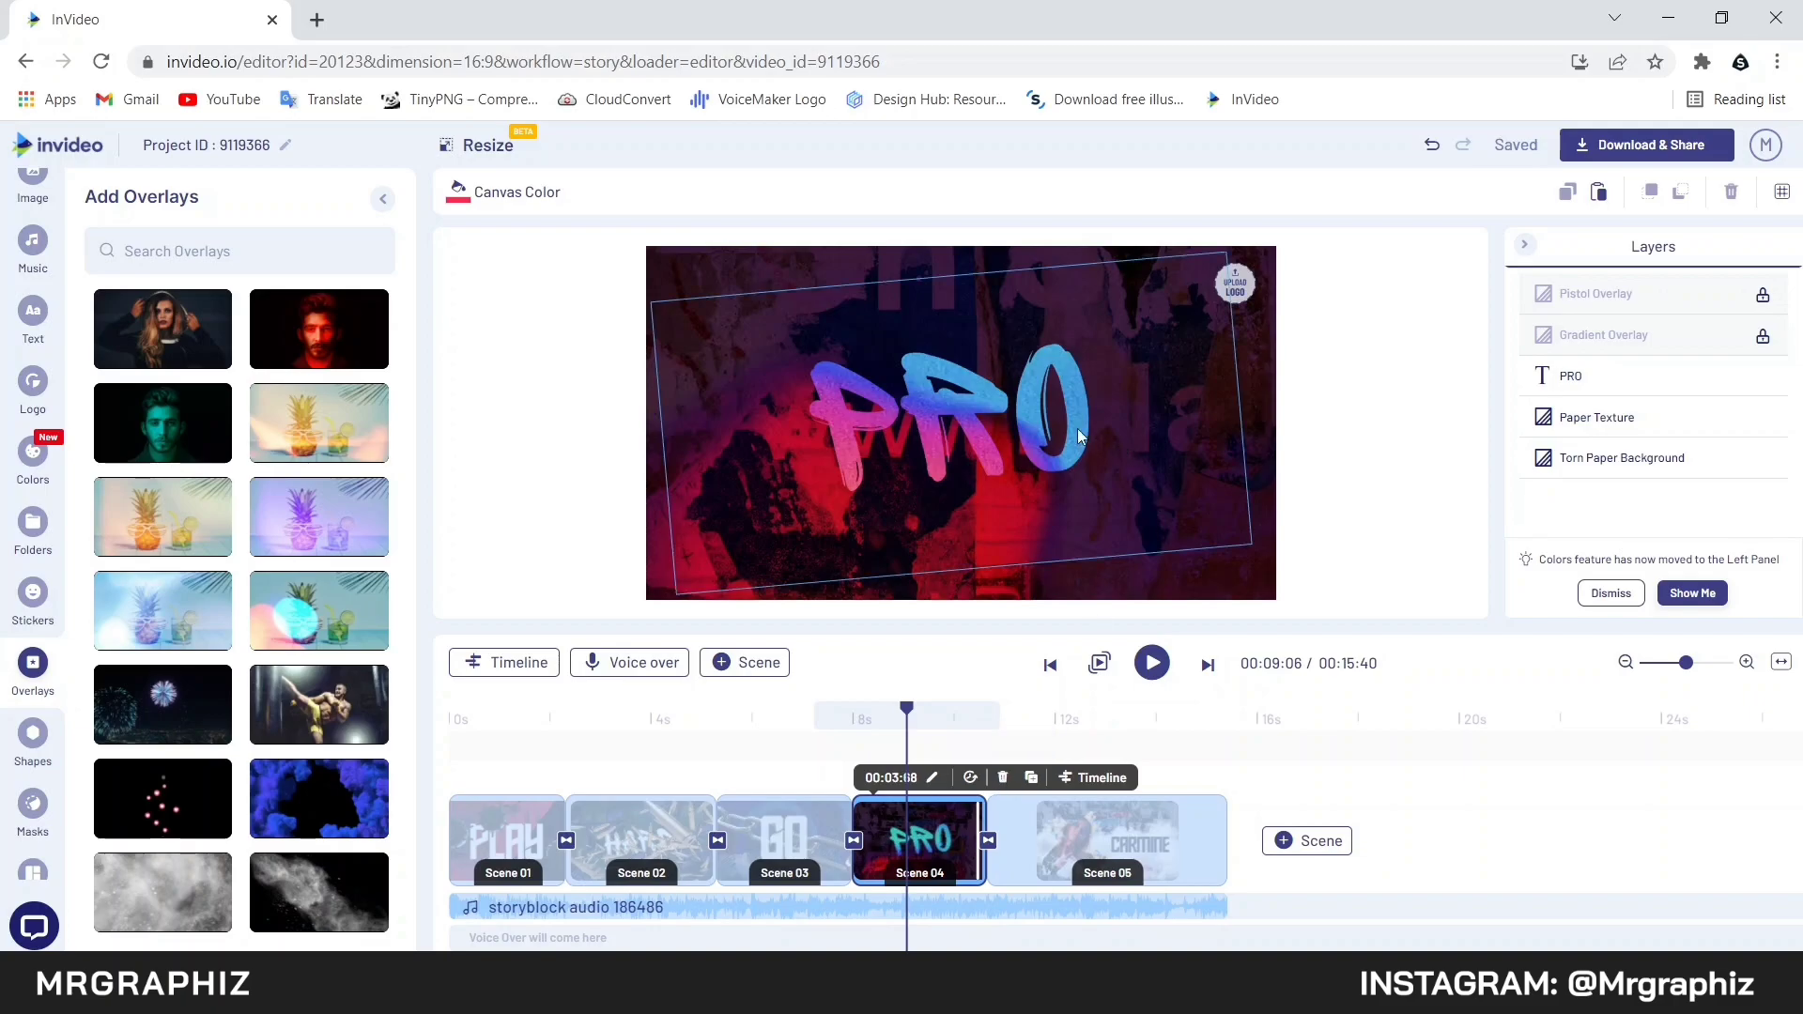
# Reword the PRO title to TUTORIALS in the Edge of the Galaxy Regular font
pyautogui.click(1594, 377)
pyautogui.click(963, 193)
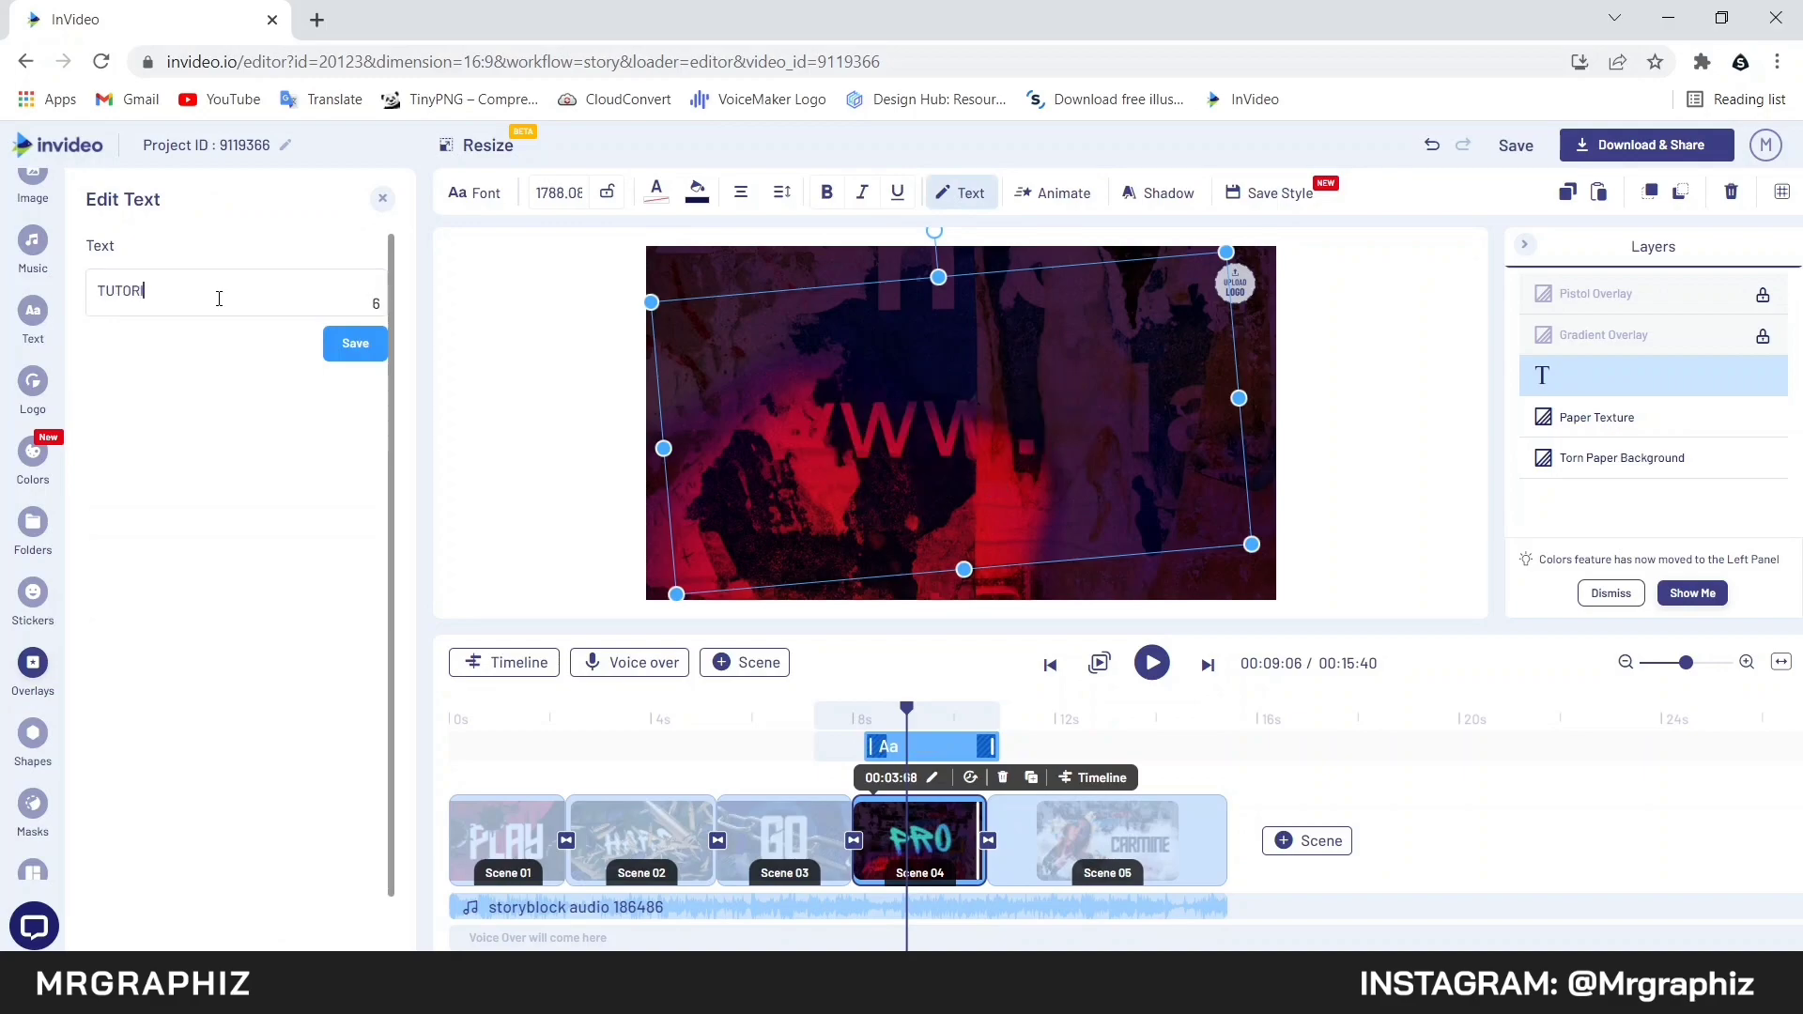
pyautogui.click(364, 356)
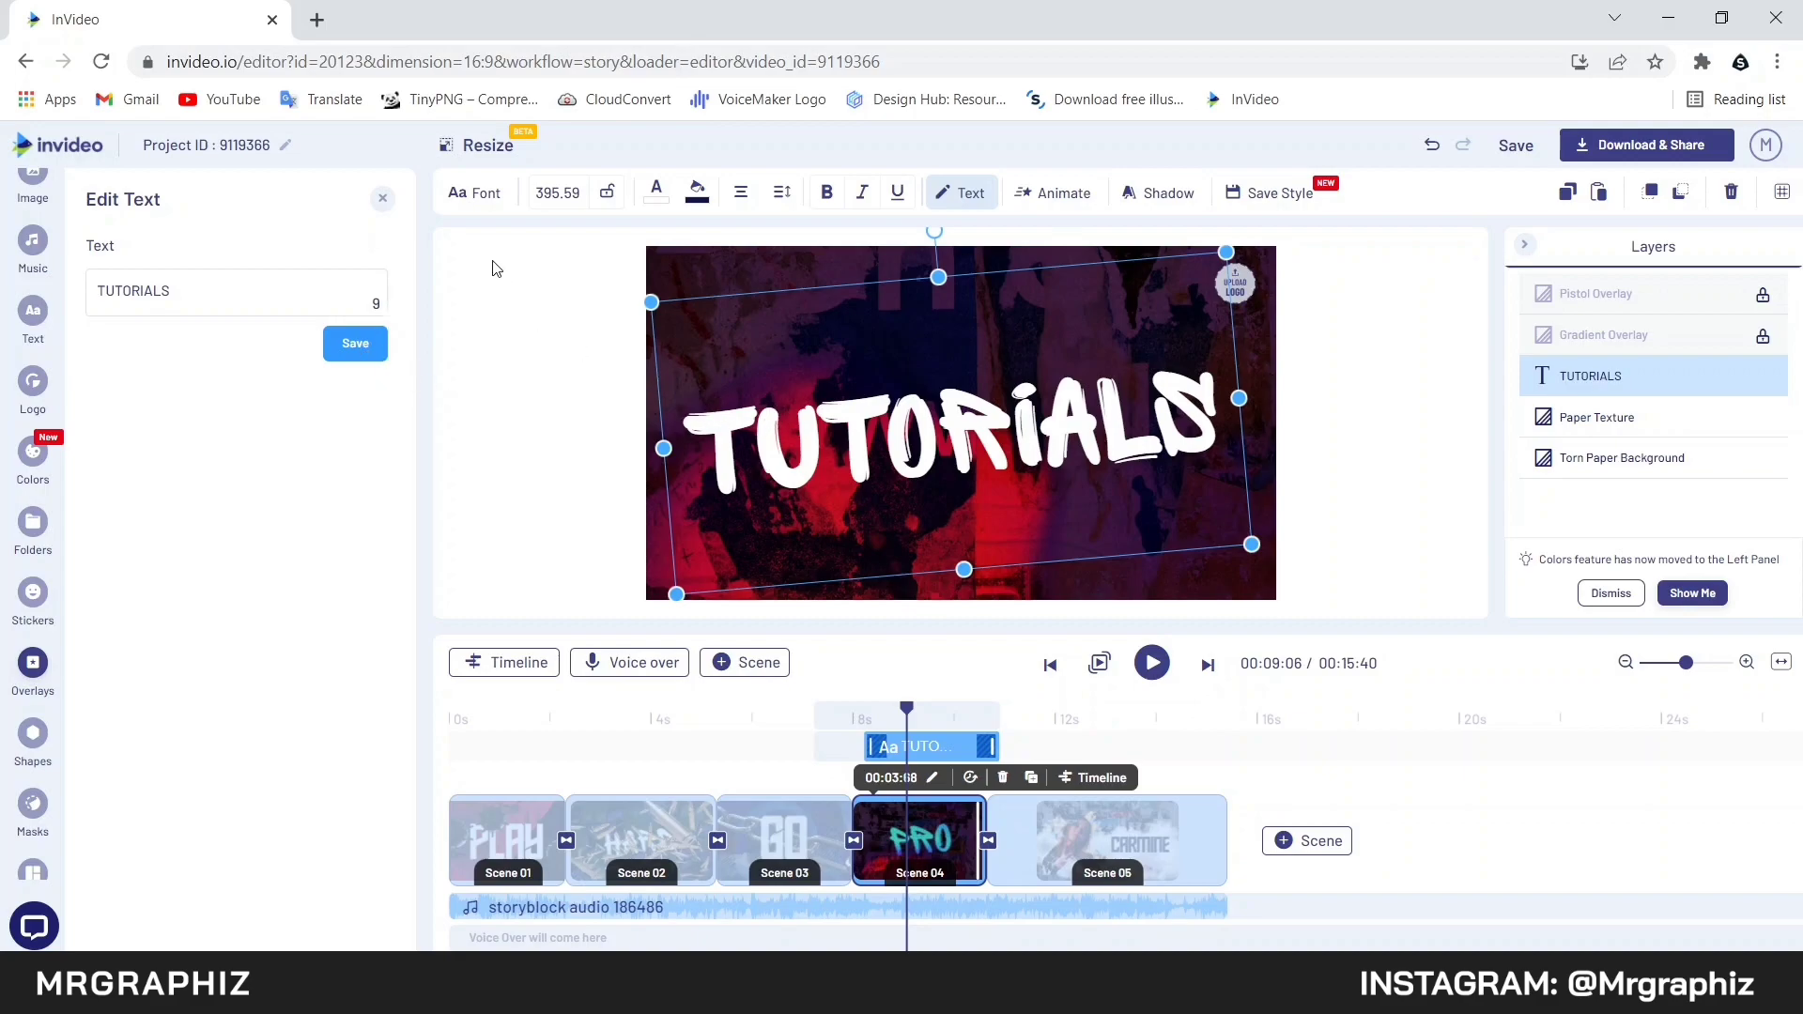
pyautogui.click(469, 199)
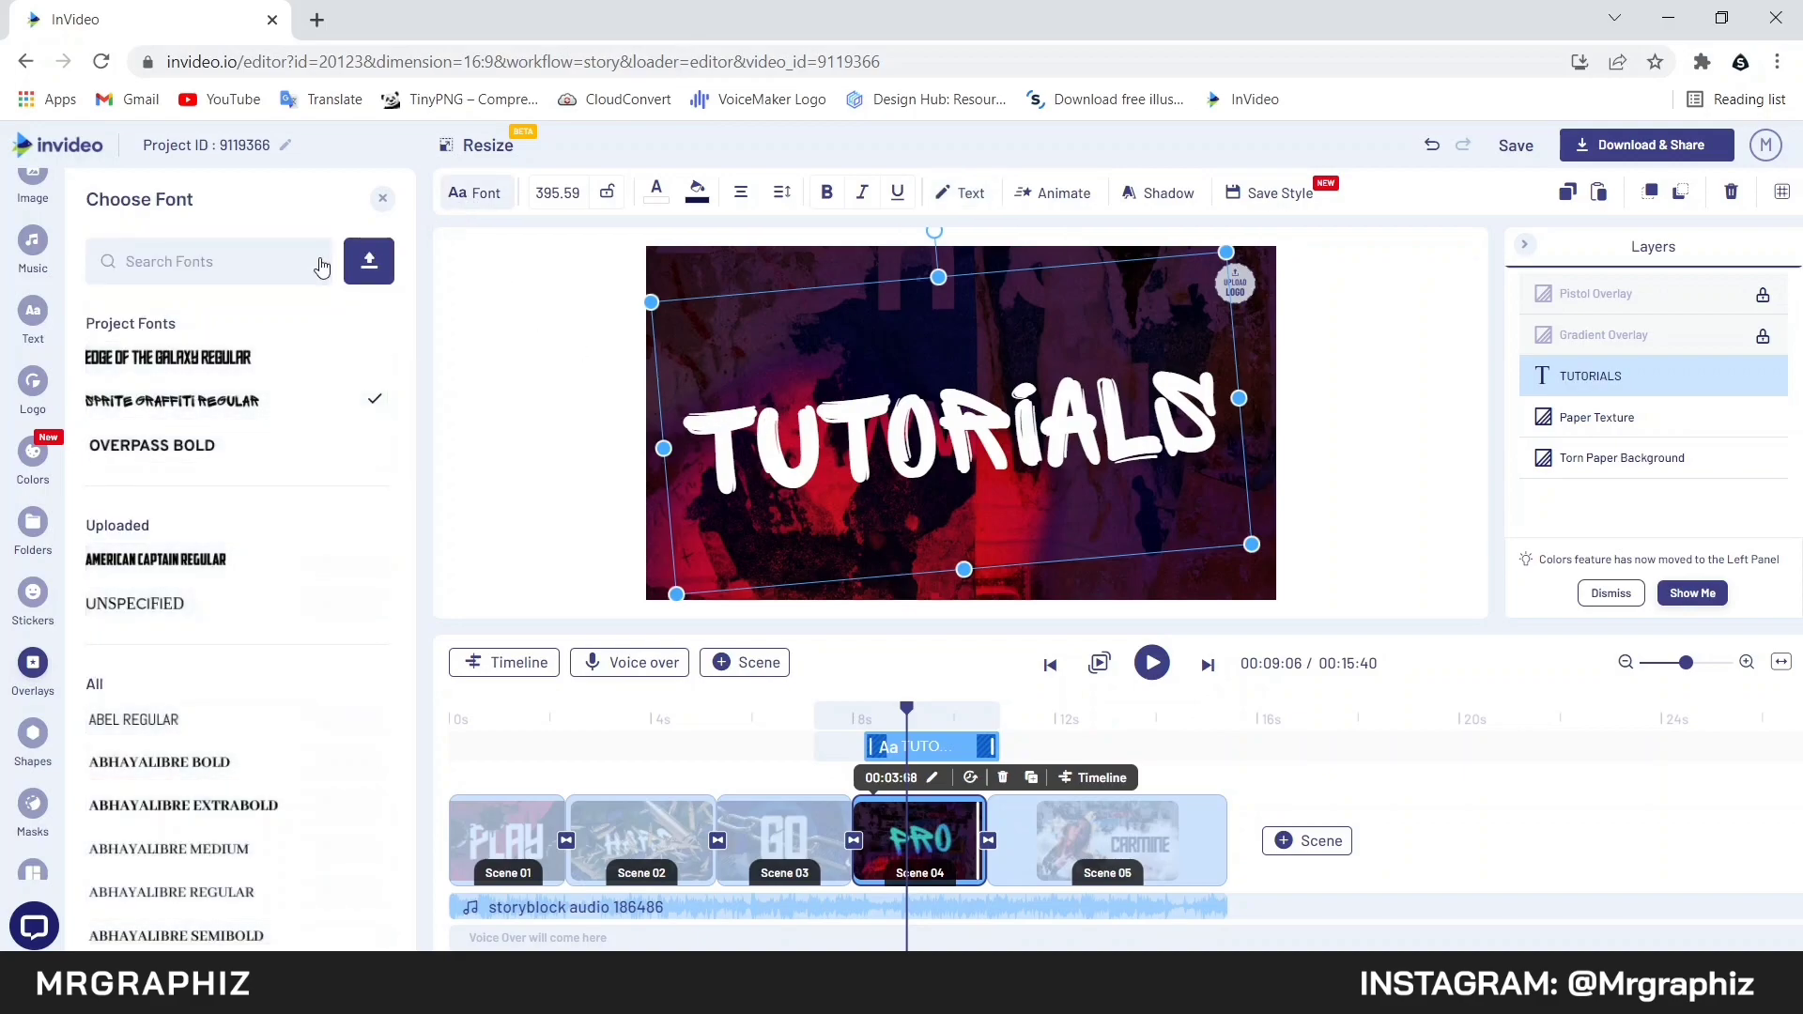
pyautogui.click(194, 358)
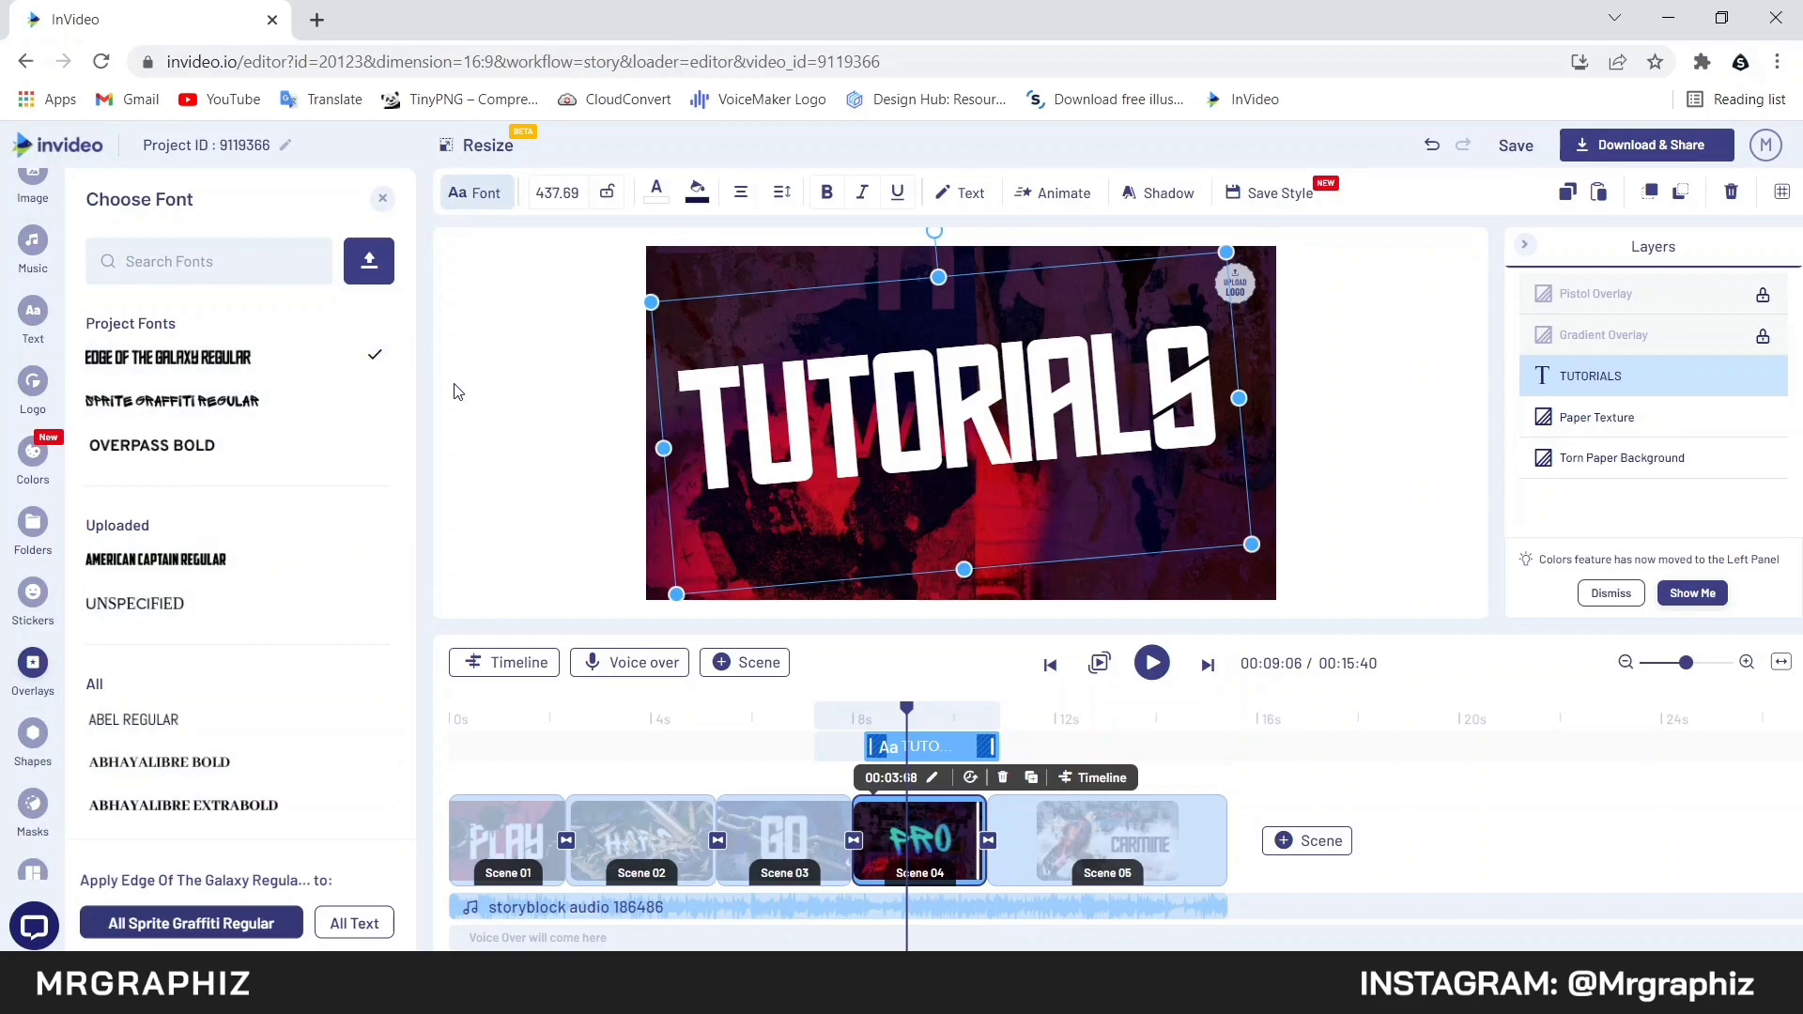
# Set TUTORIALS to font size 350, centre it on the canvas, and open Scene 05
pyautogui.click(558, 193)
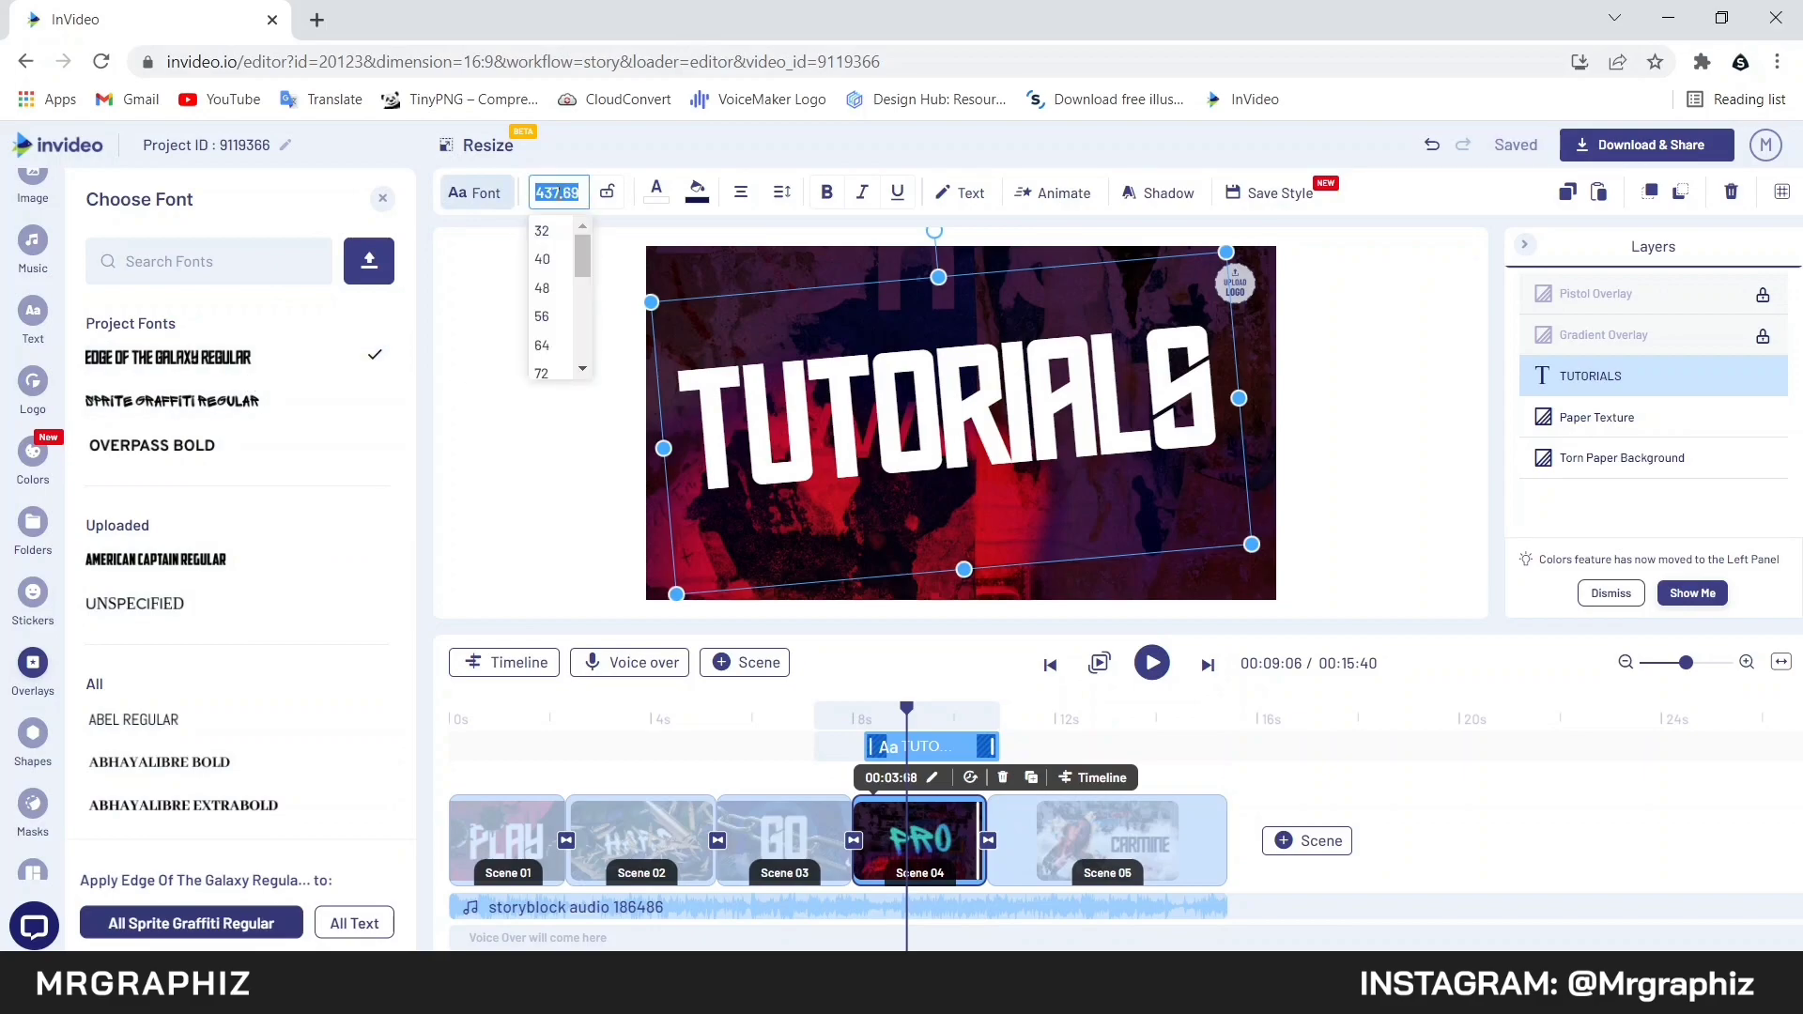
pyautogui.press('BackSpace')
pyautogui.write('350')
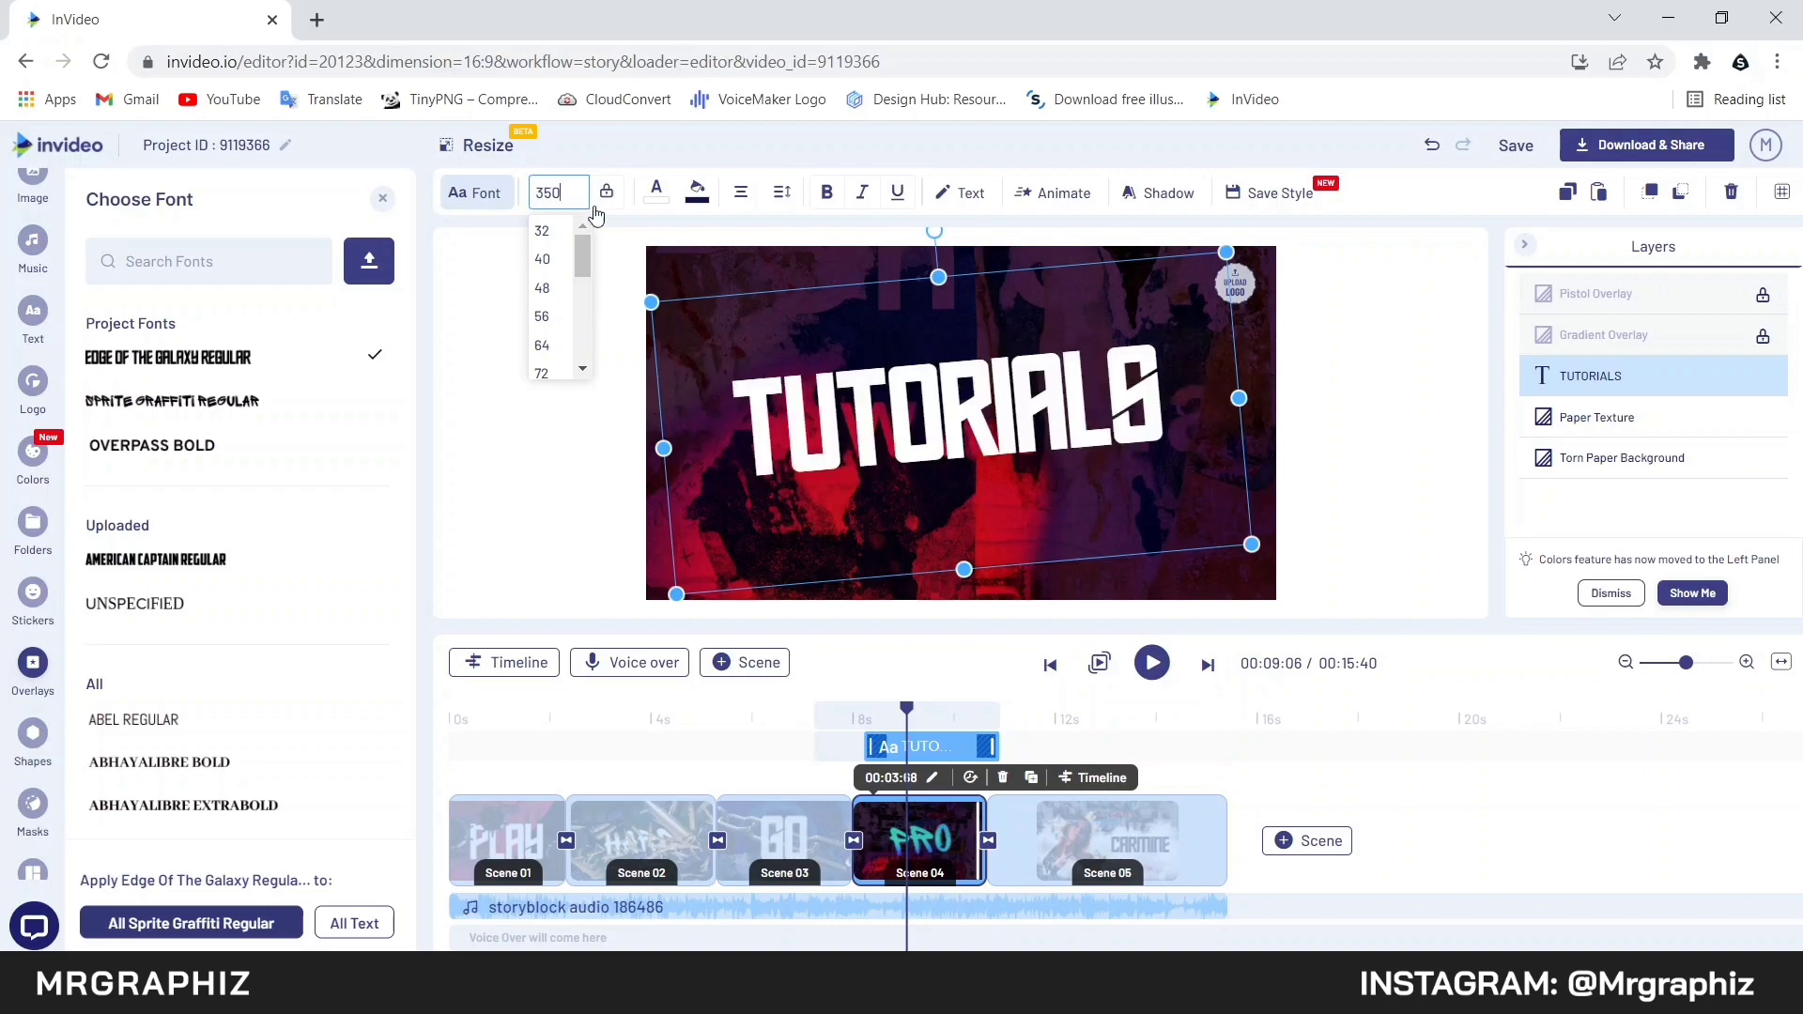
pyautogui.moveTo(952, 410); pyautogui.dragTo(961, 413)
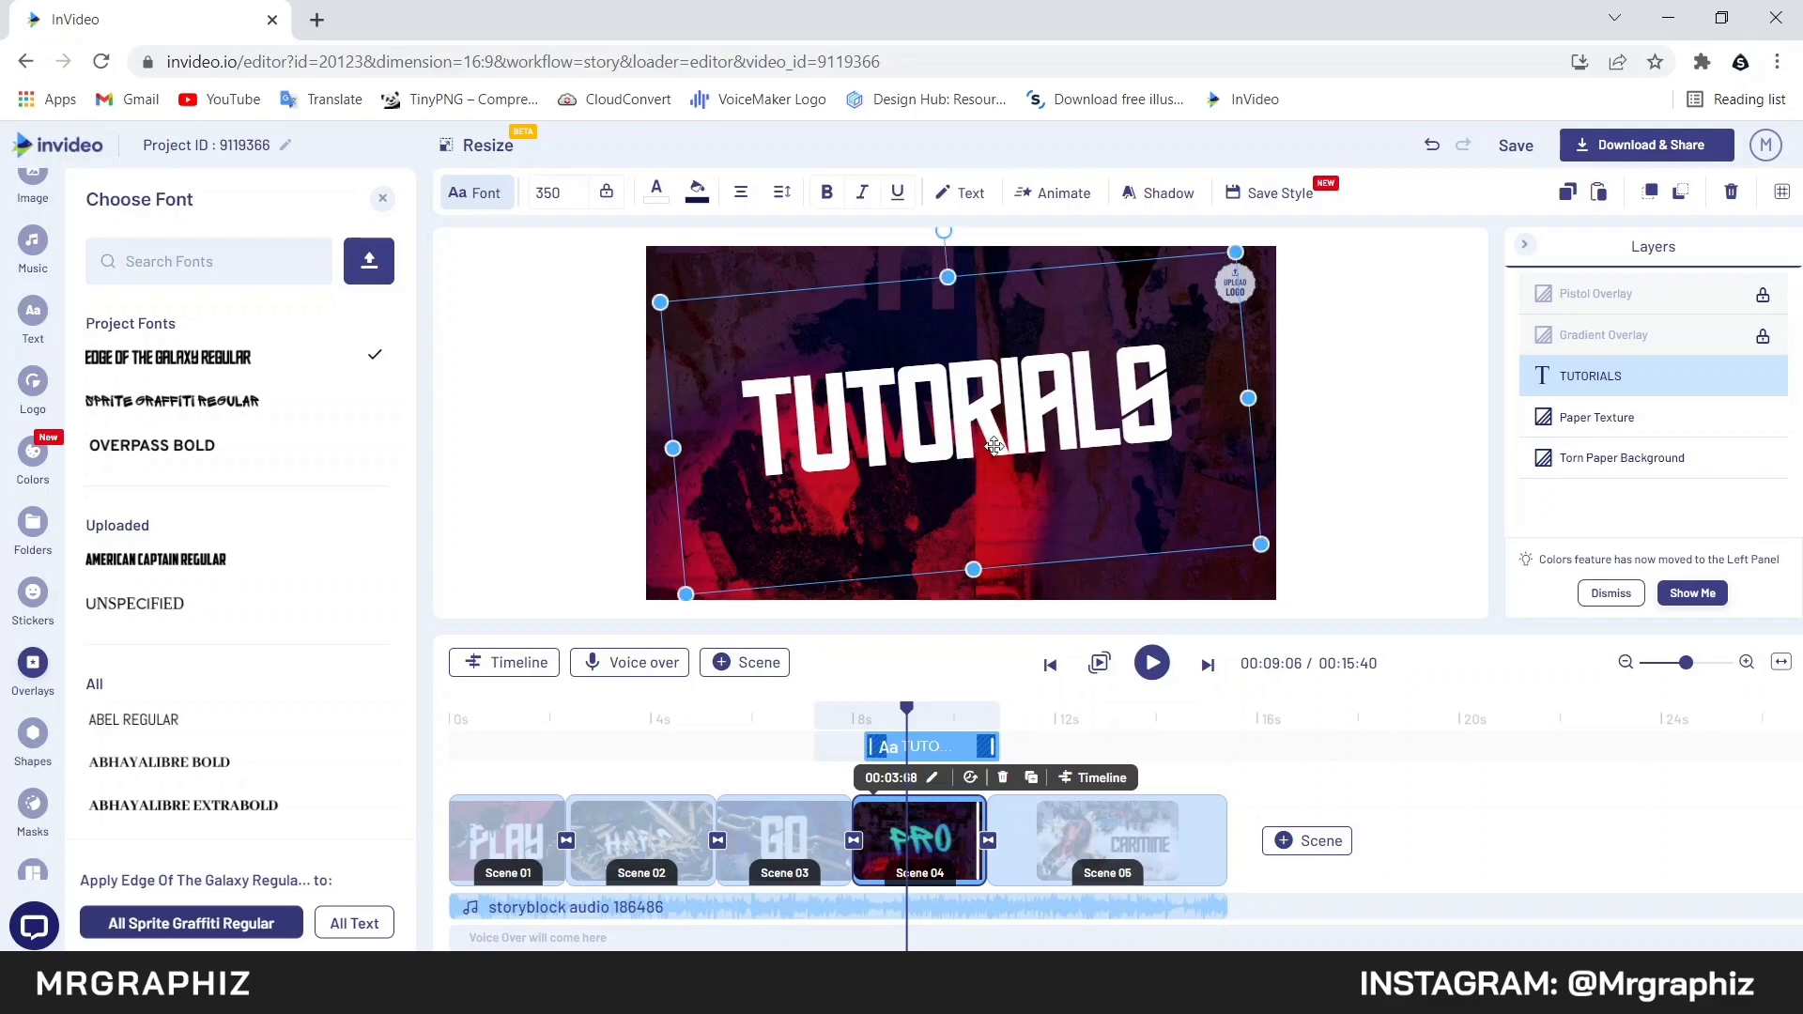
pyautogui.click(1080, 742)
pyautogui.click(1111, 833)
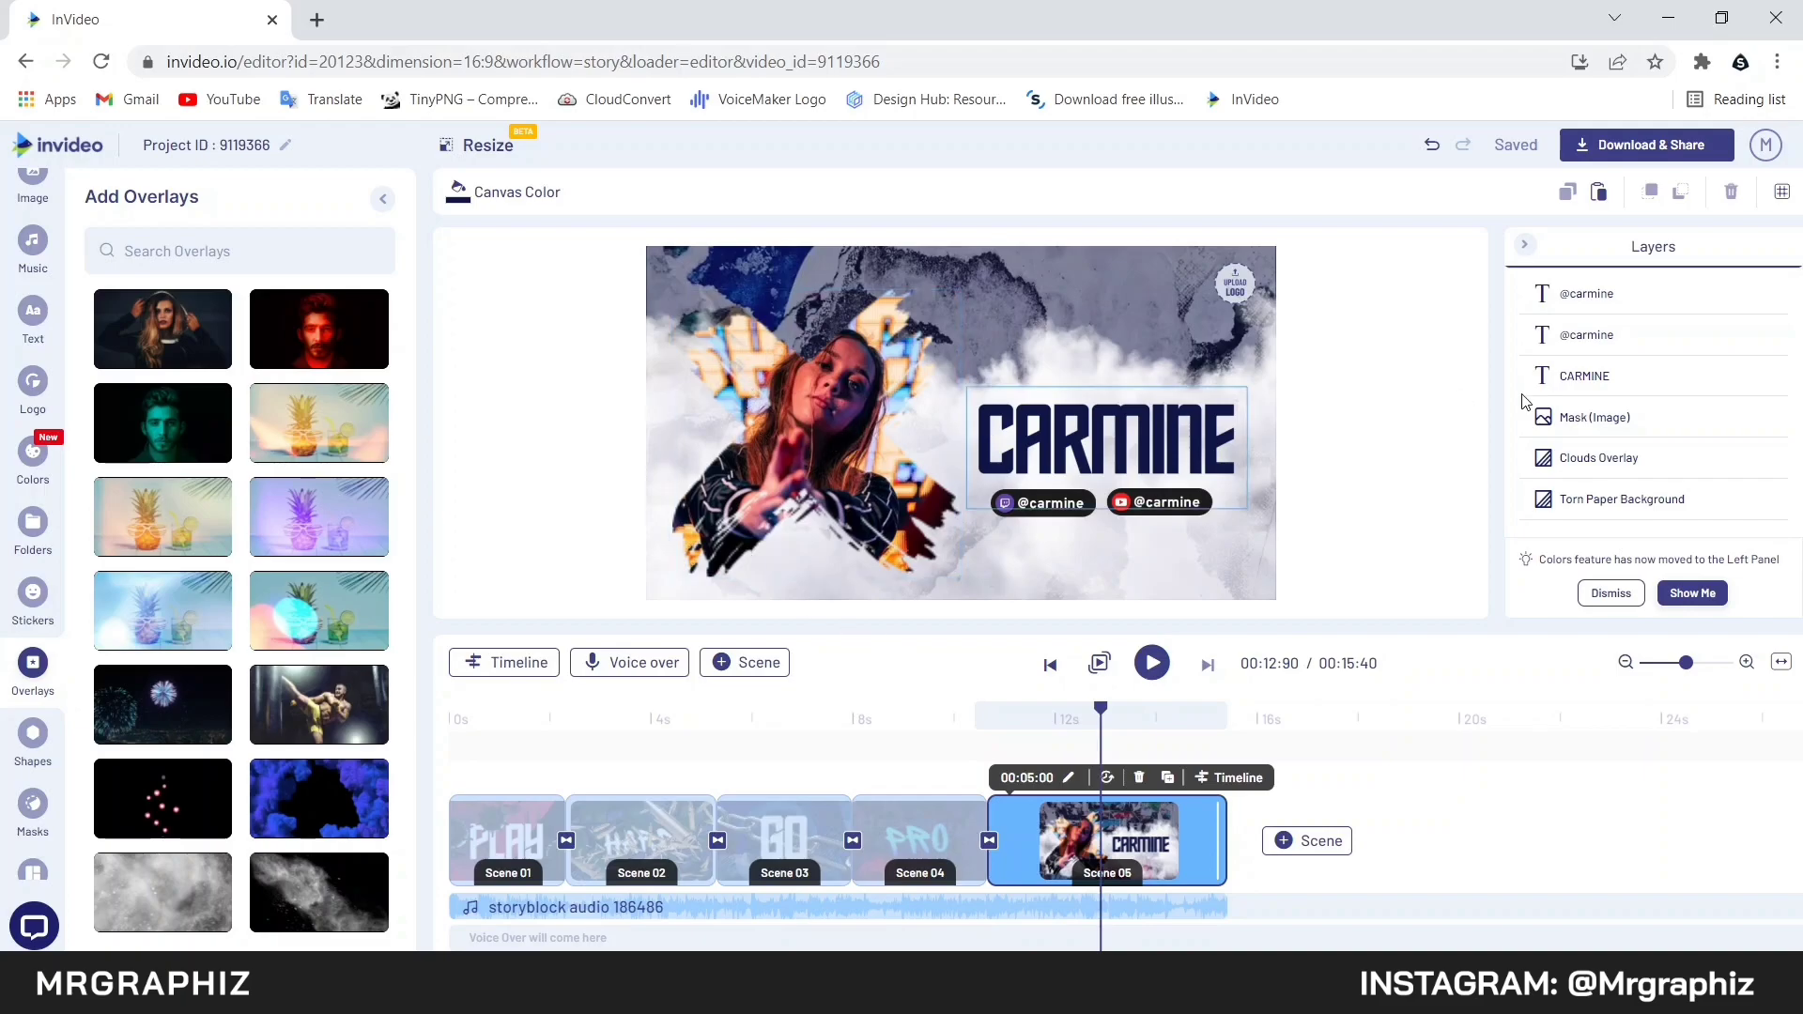
# Replace Scene 05's masked picture with the uploaded hooded-figure photo
pyautogui.click(1680, 416)
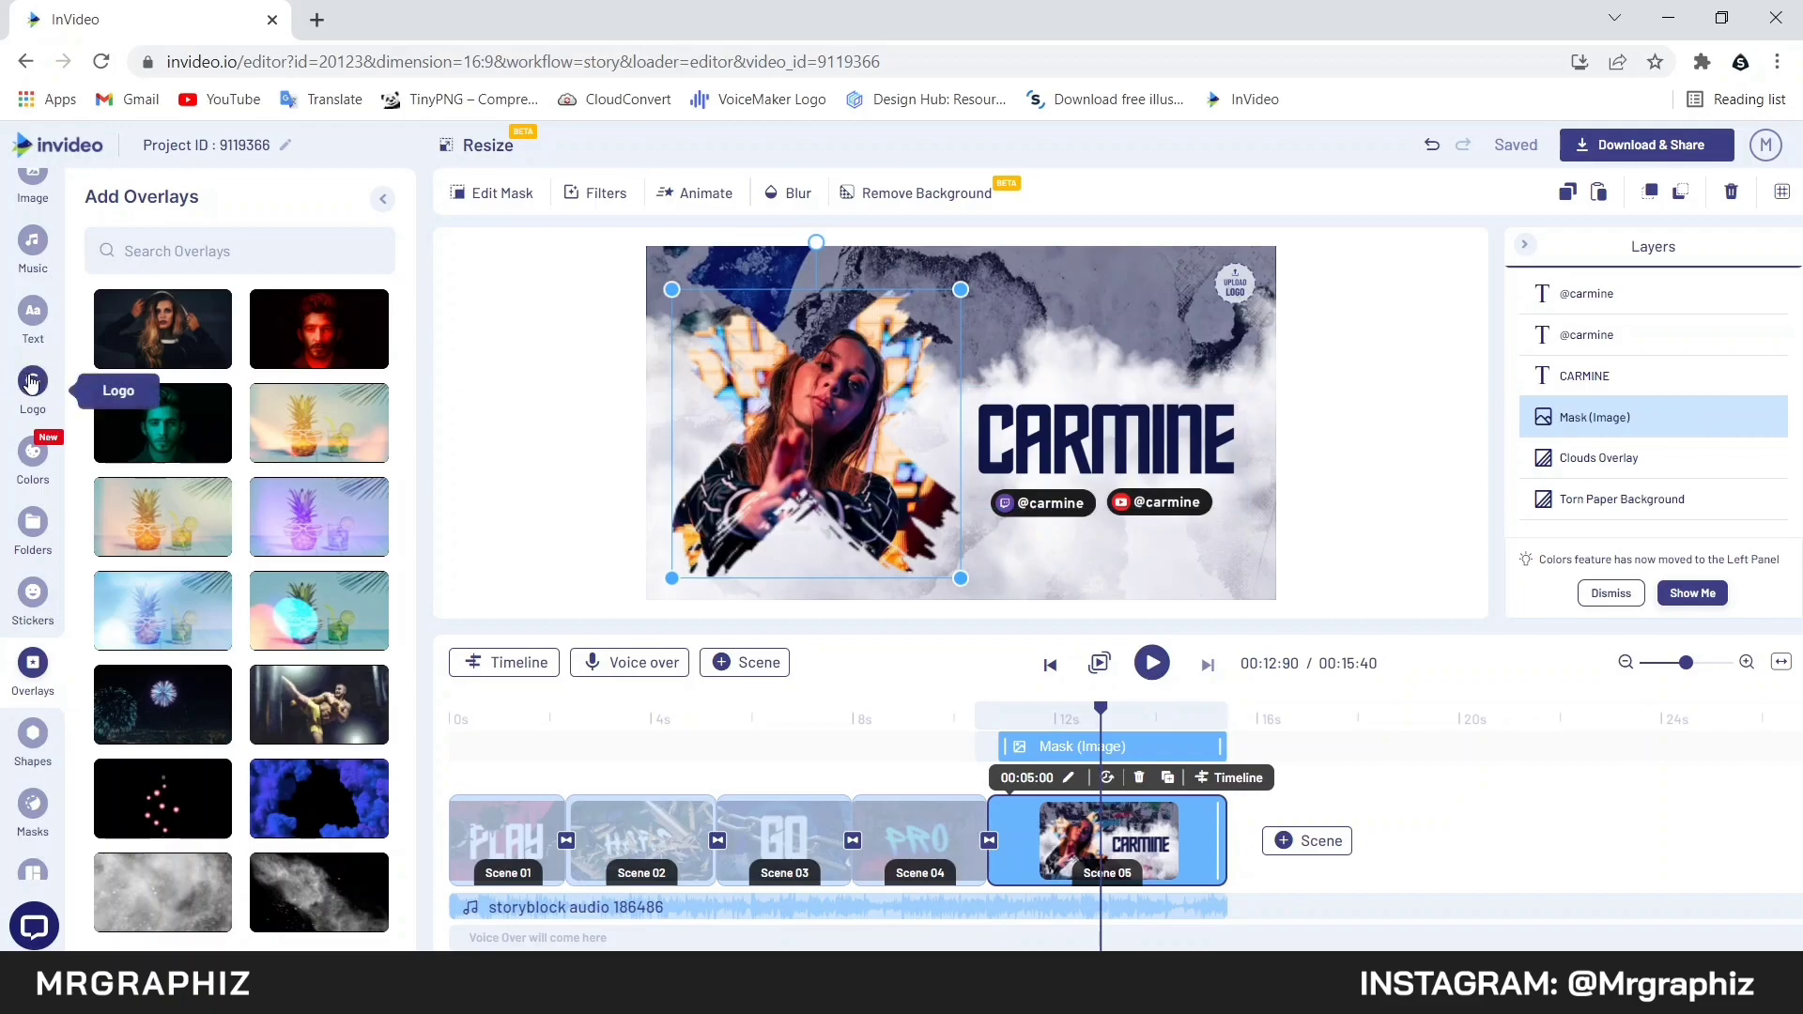
pyautogui.scroll(3, 33, 380)
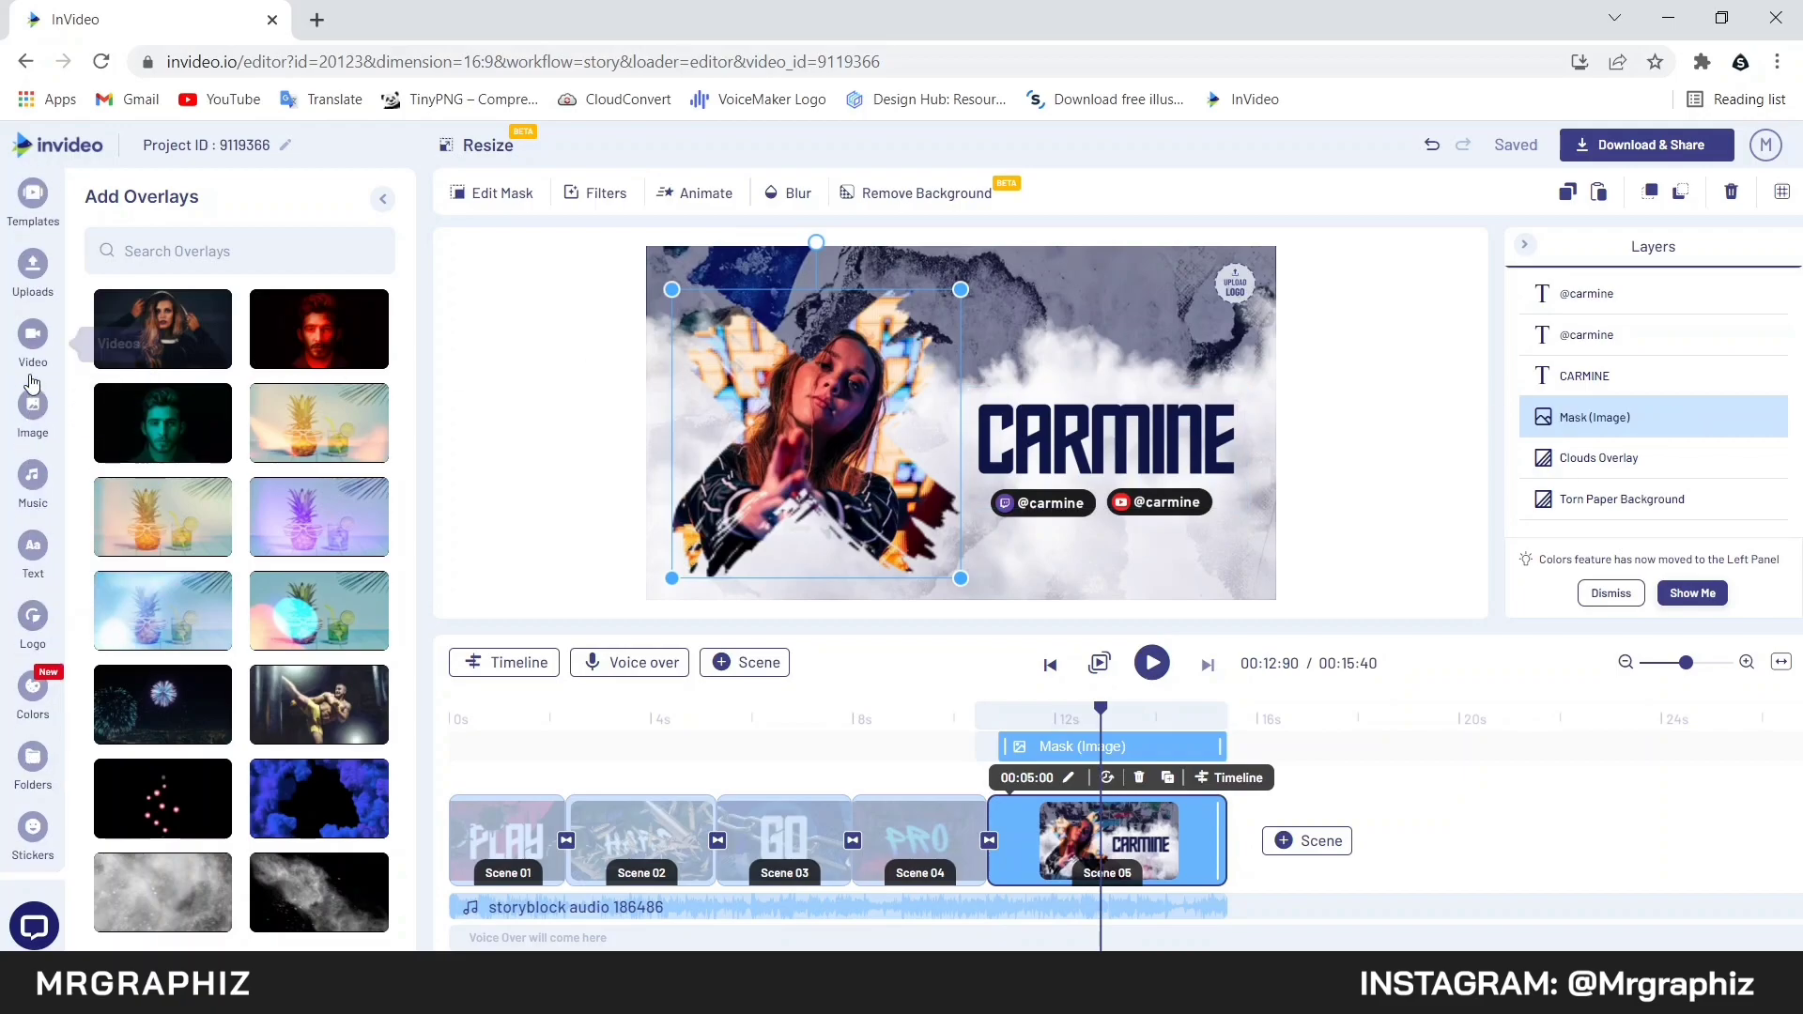
pyautogui.click(36, 272)
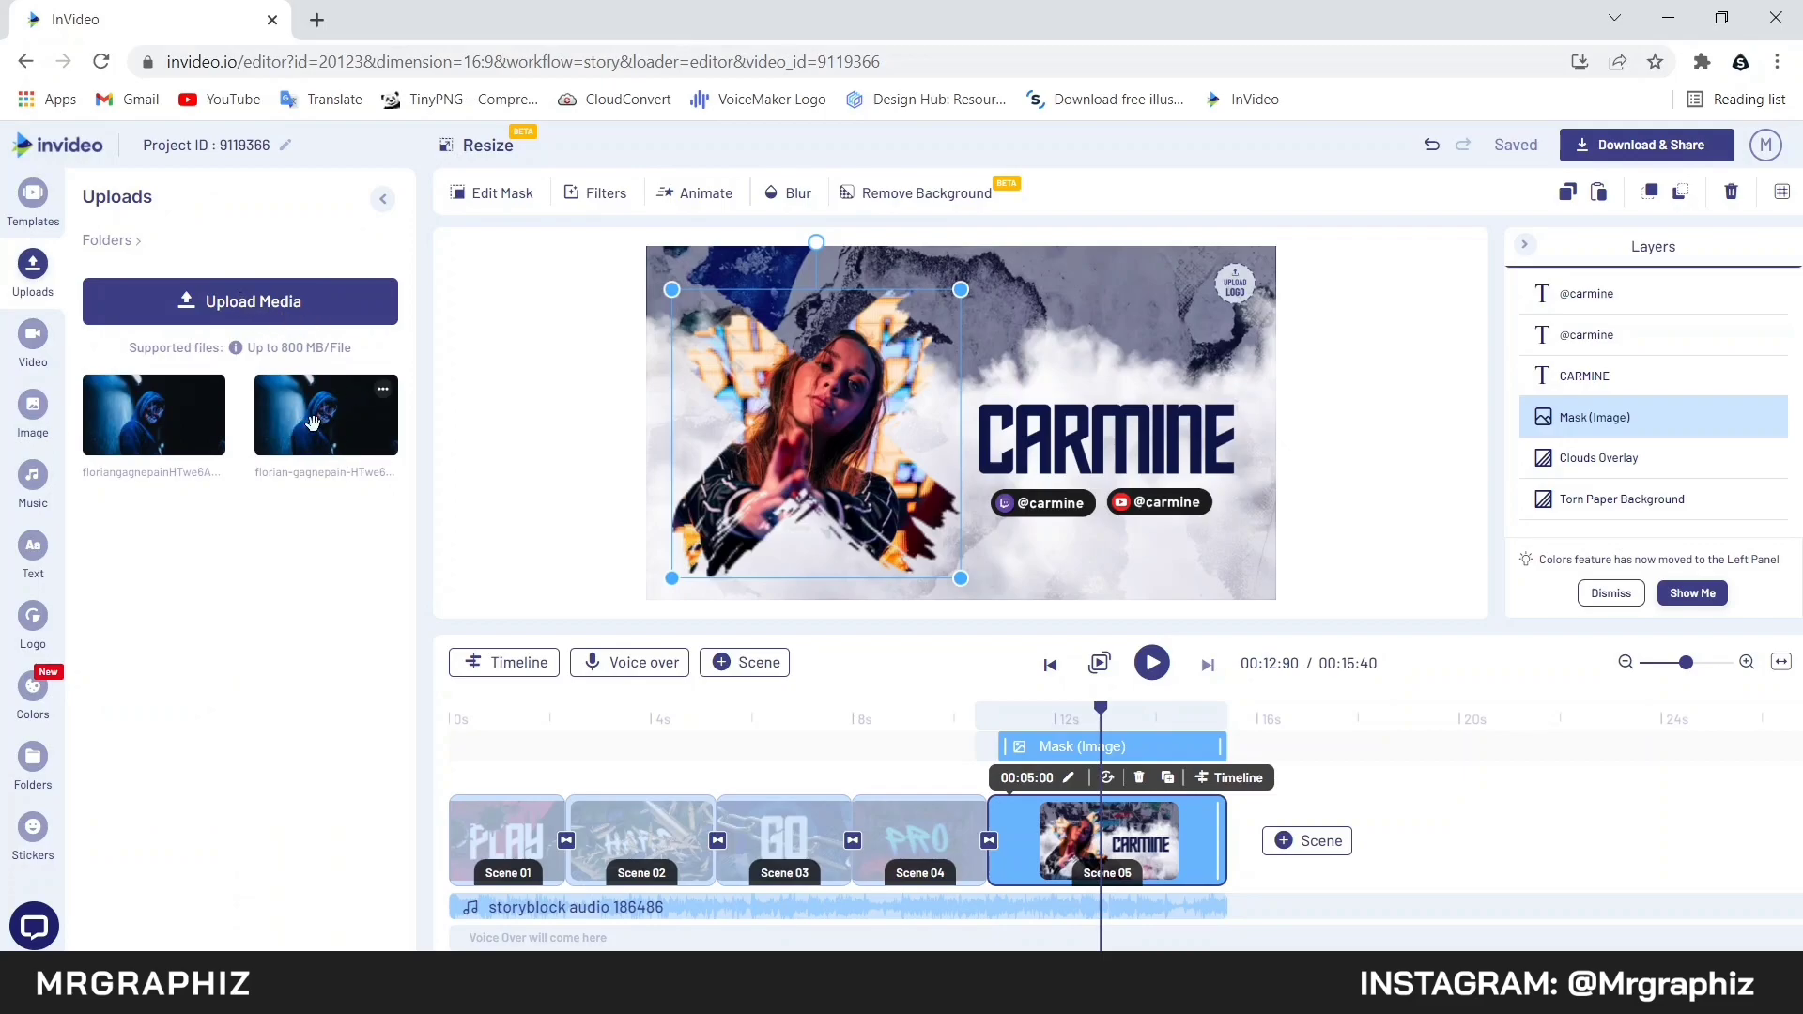
pyautogui.moveTo(313, 423); pyautogui.dragTo(801, 444)
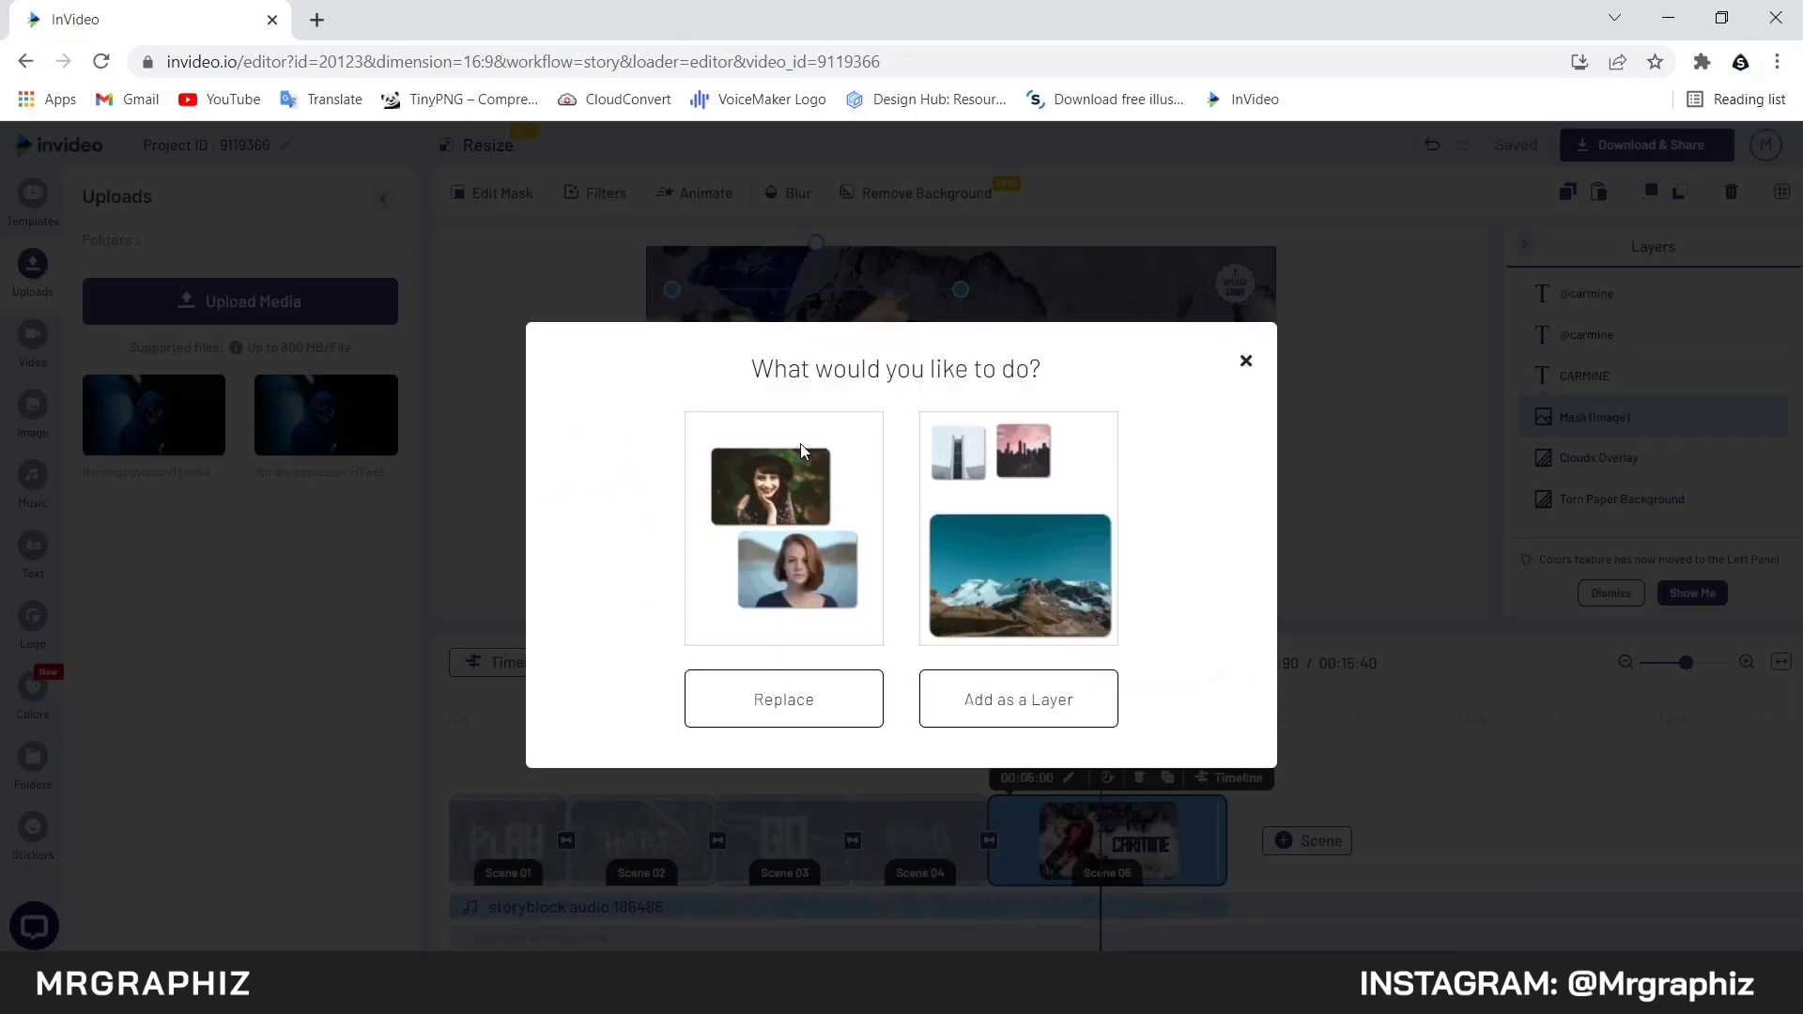
pyautogui.click(770, 707)
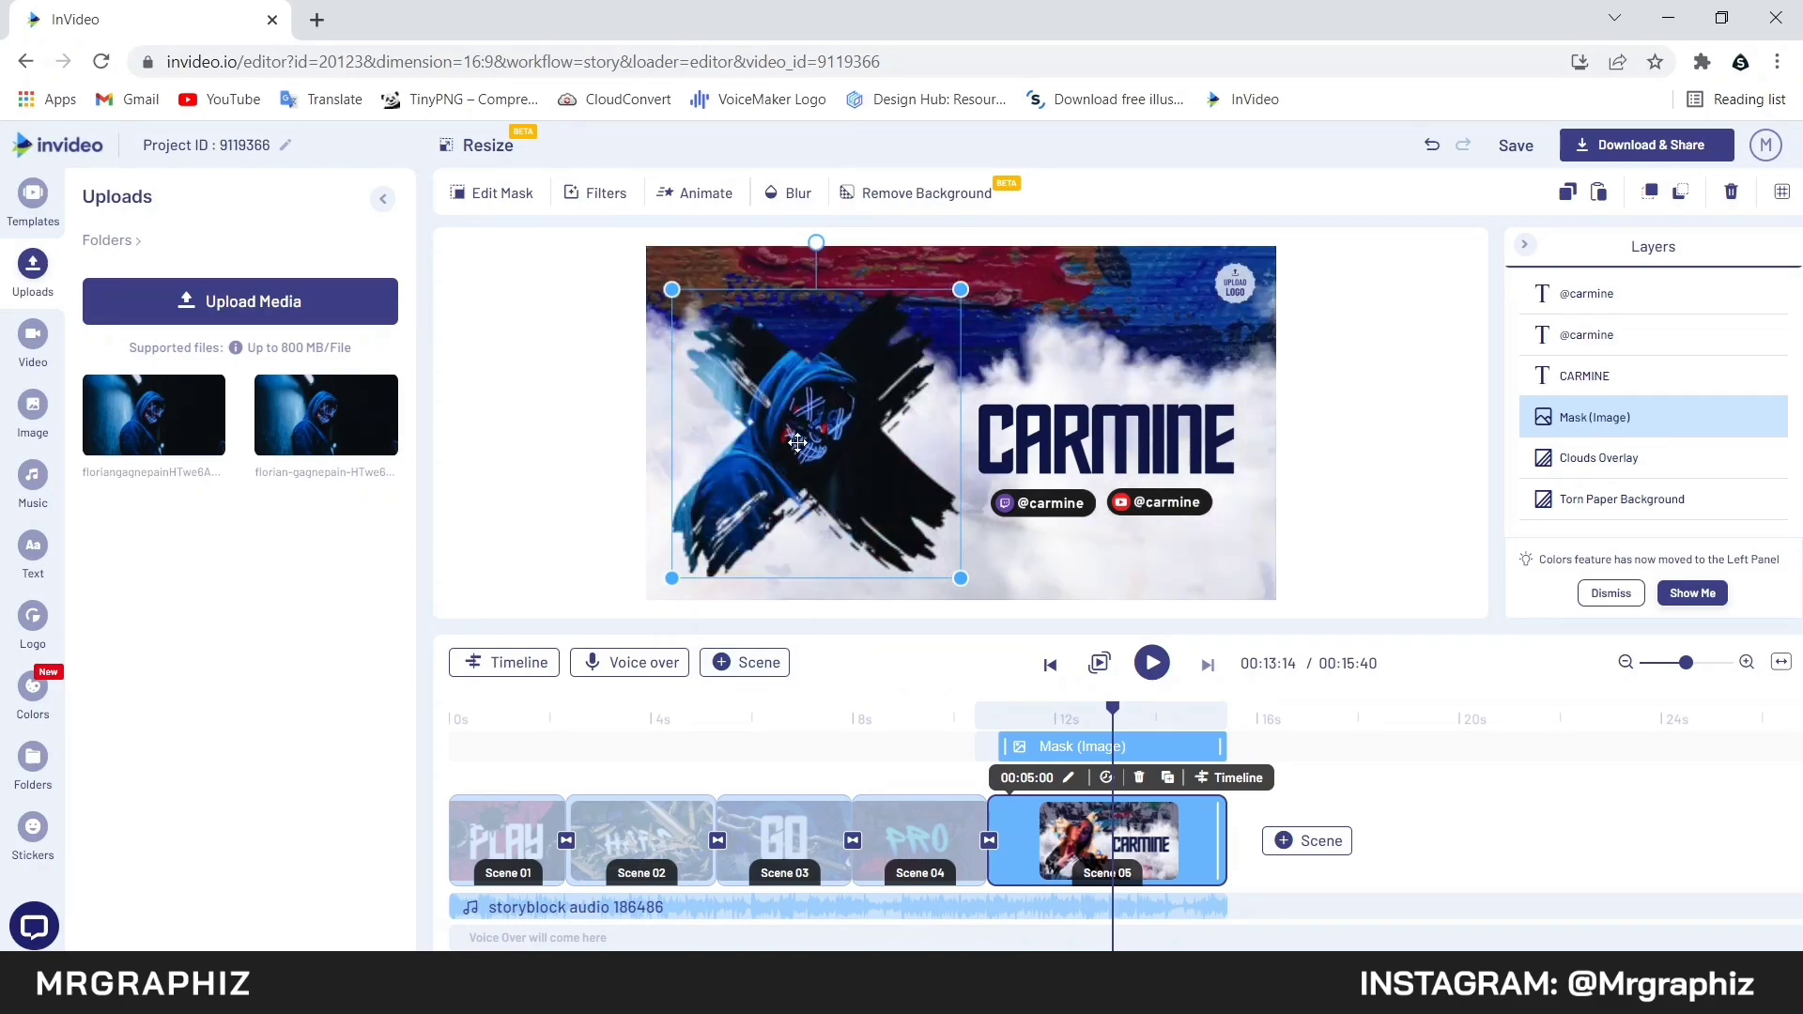
# Reposition the photo within the X-shaped mask and save the framing
pyautogui.click(489, 197)
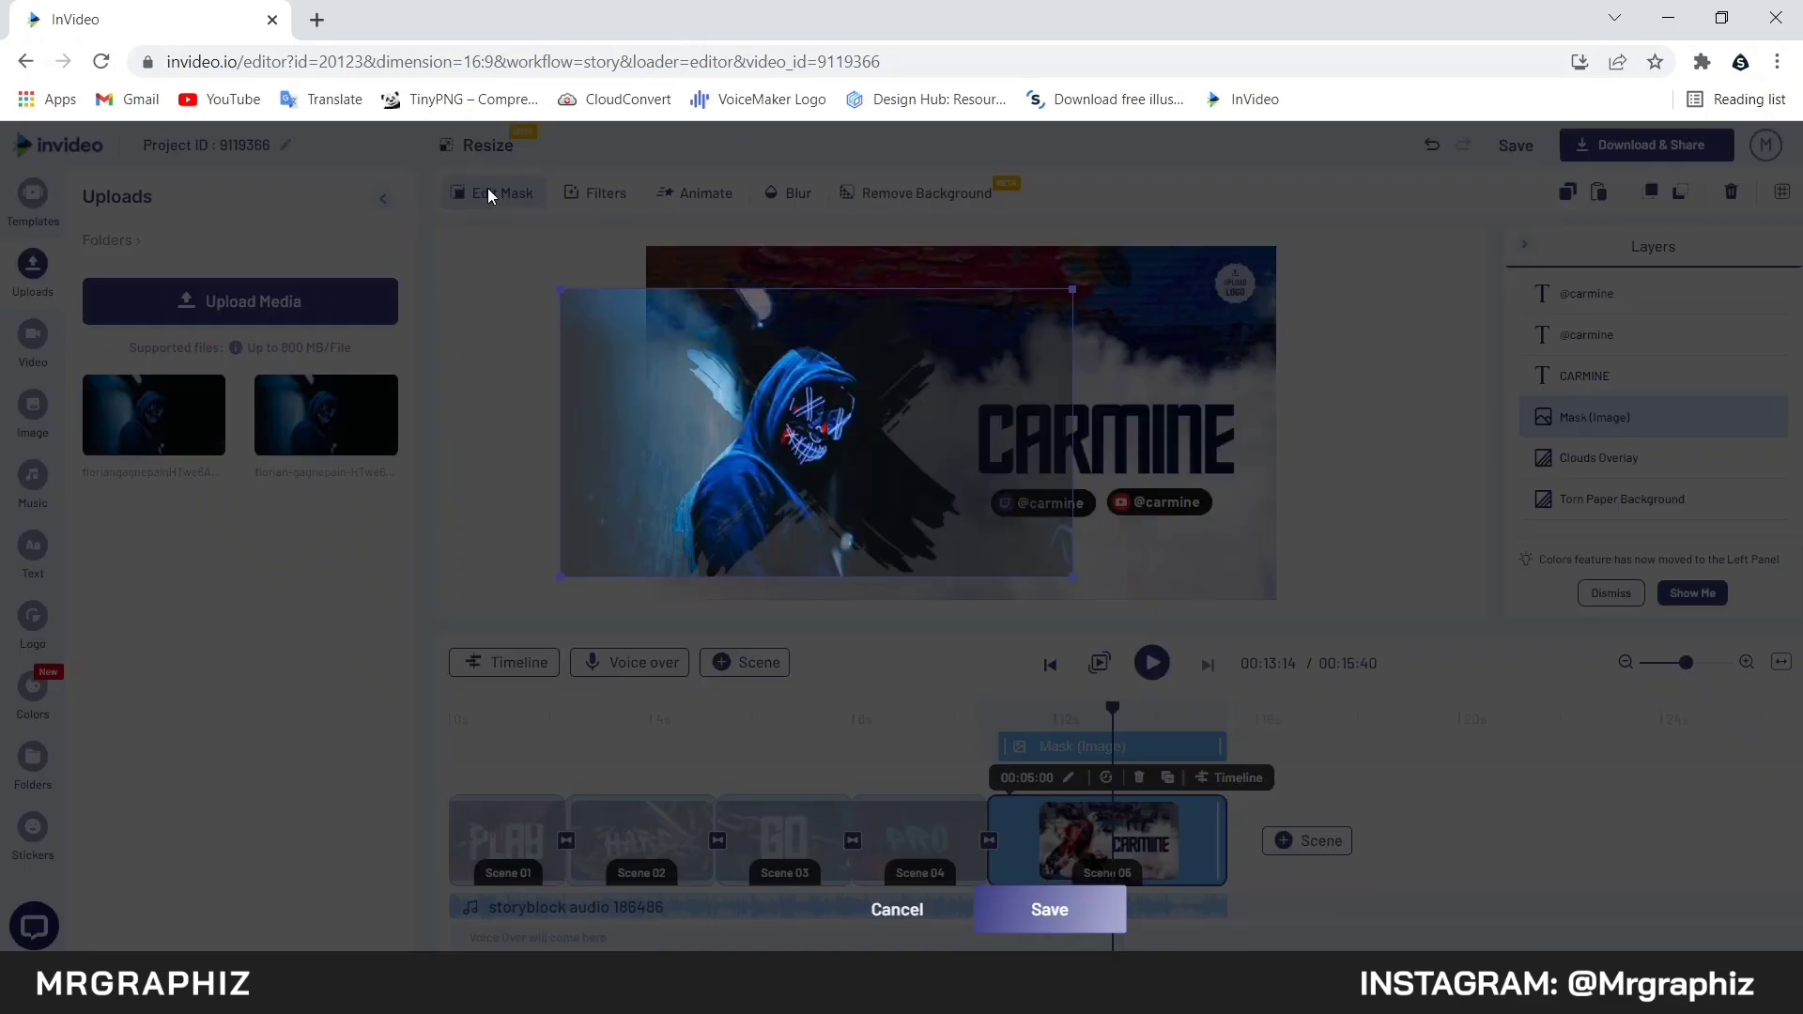
pyautogui.moveTo(804, 426)
pyautogui.mouseDown()
pyautogui.moveTo(787, 428)
pyautogui.moveTo(827, 437)
pyautogui.mouseUp()
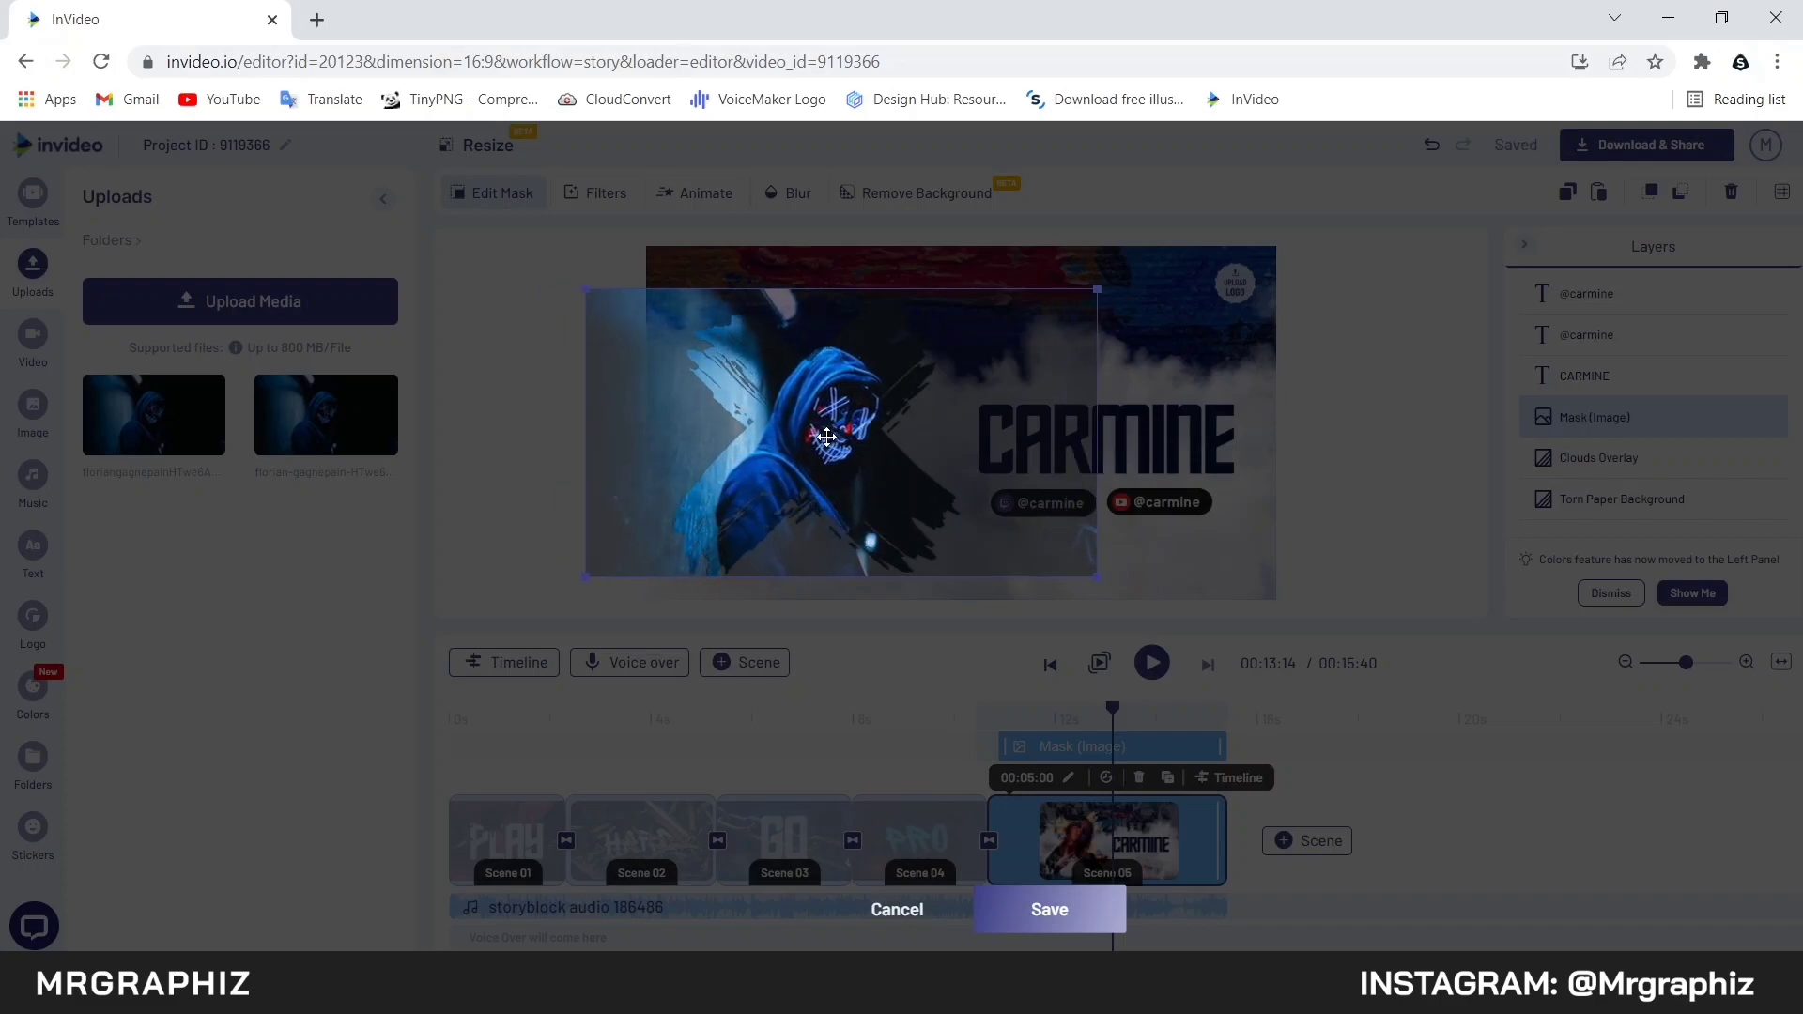
pyautogui.click(1066, 912)
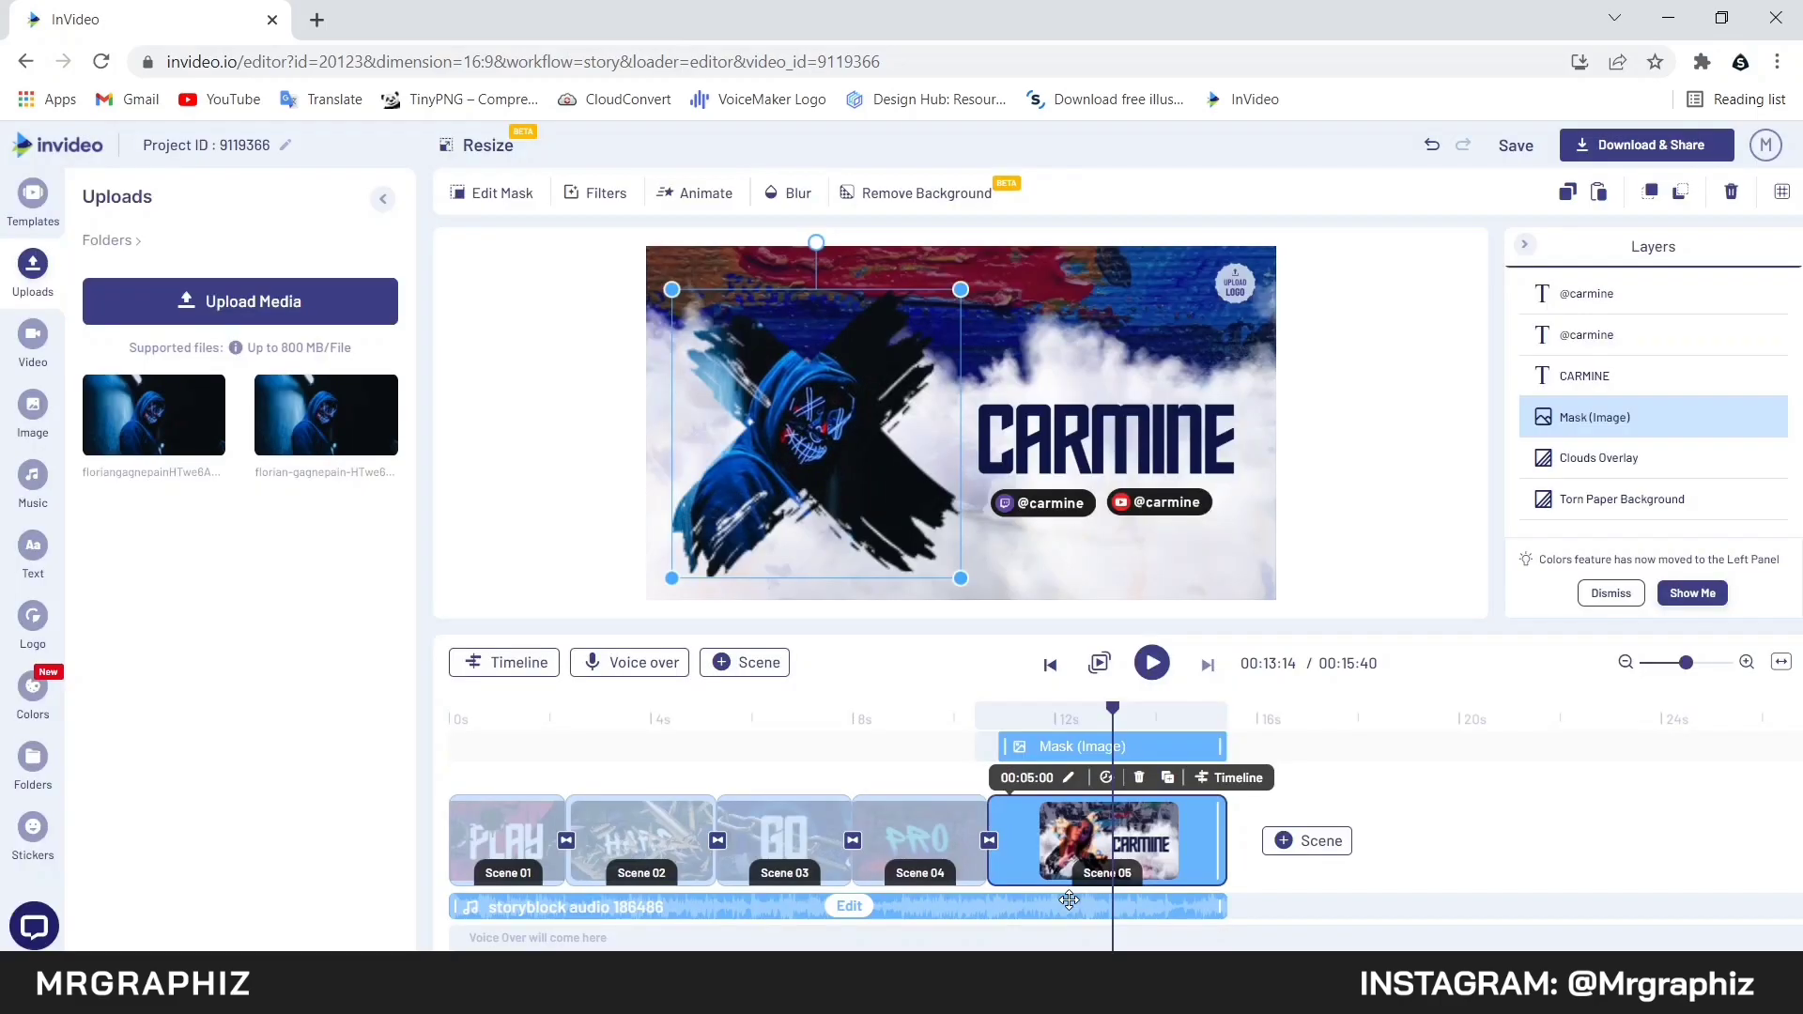
# Change Scene 05's CARMINE title to MRGRAPHIZ
pyautogui.click(1592, 376)
pyautogui.click(962, 193)
pyautogui.moveTo(156, 291); pyautogui.dragTo(100, 292)
pyautogui.write('MRGRAPHIZ')
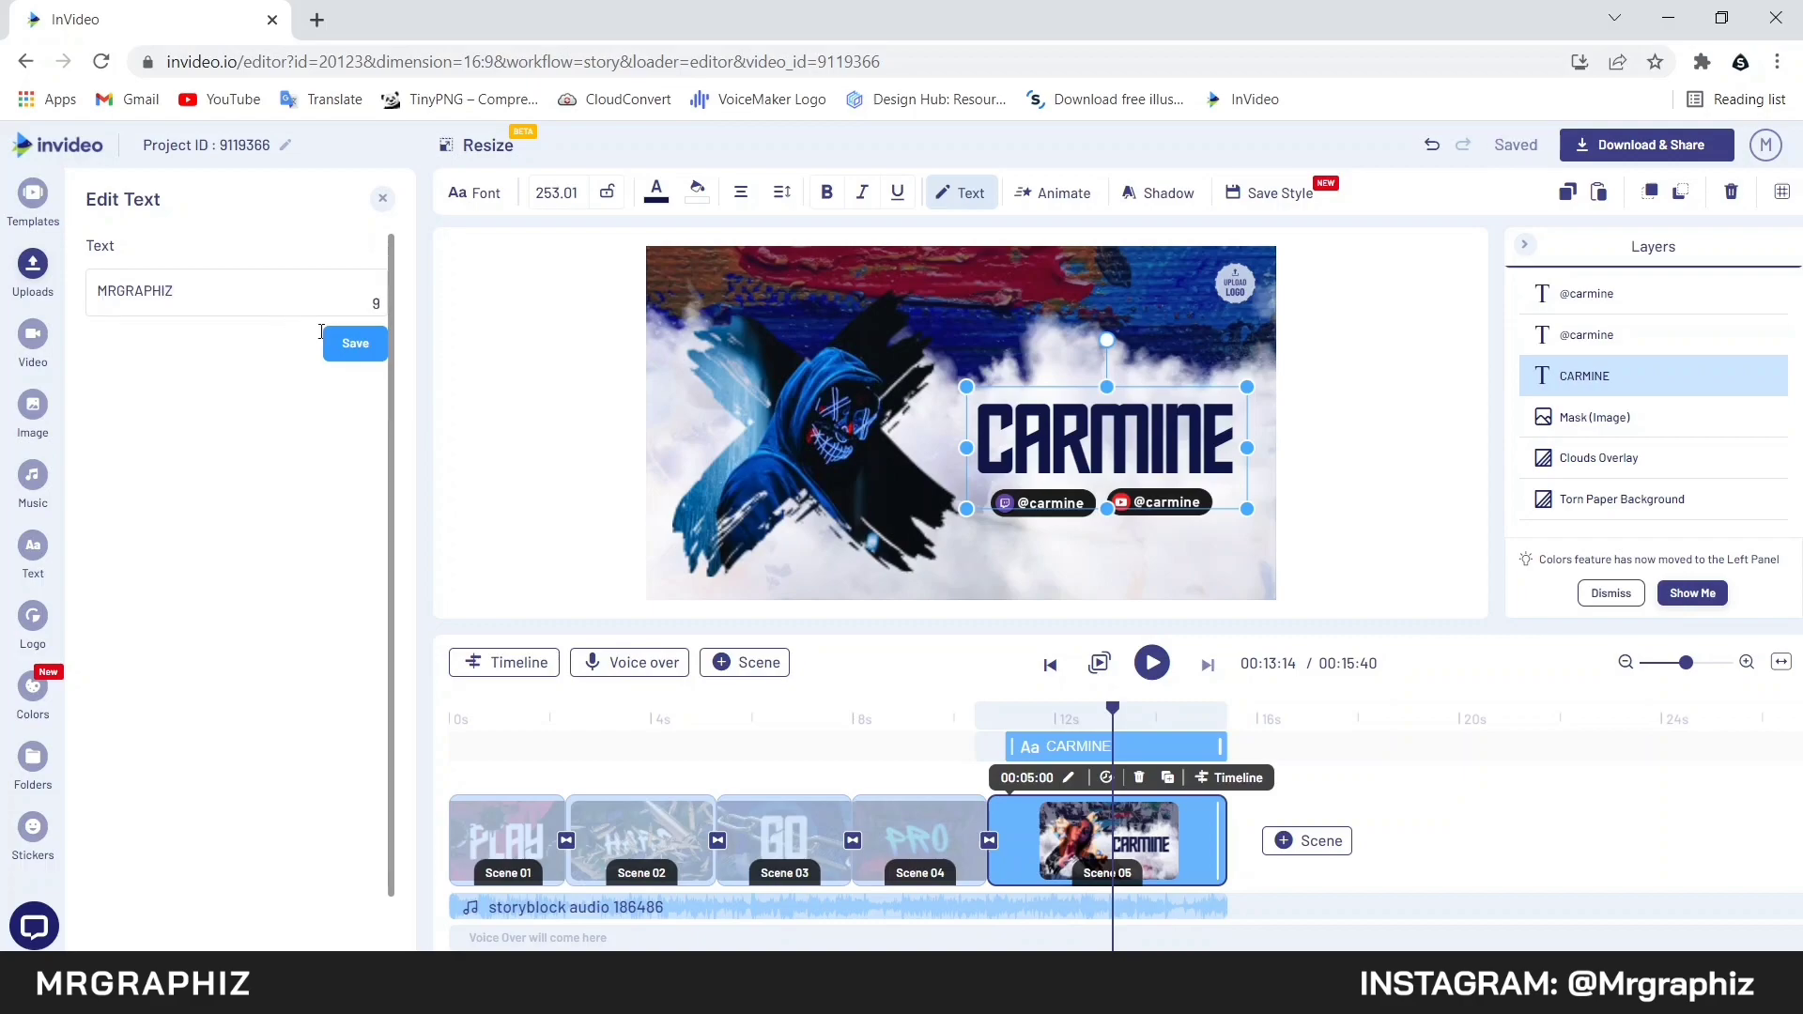
pyautogui.click(358, 351)
pyautogui.click(1345, 435)
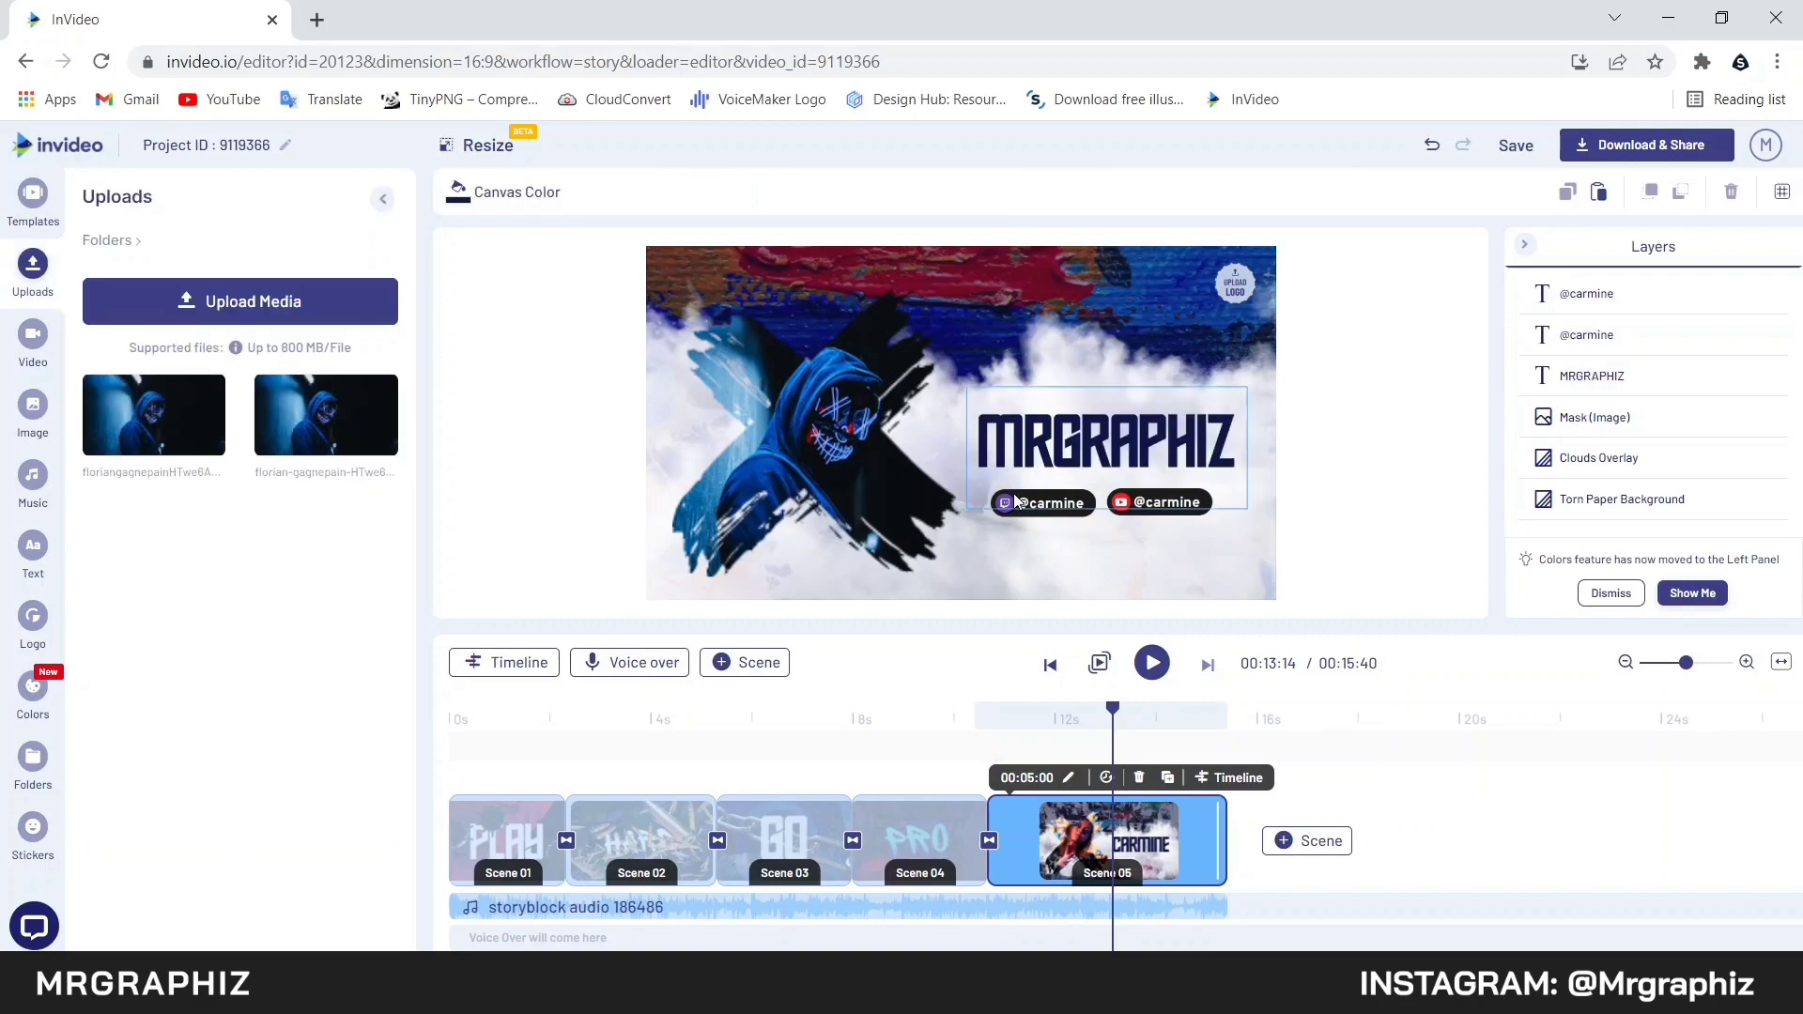
pyautogui.click(1054, 505)
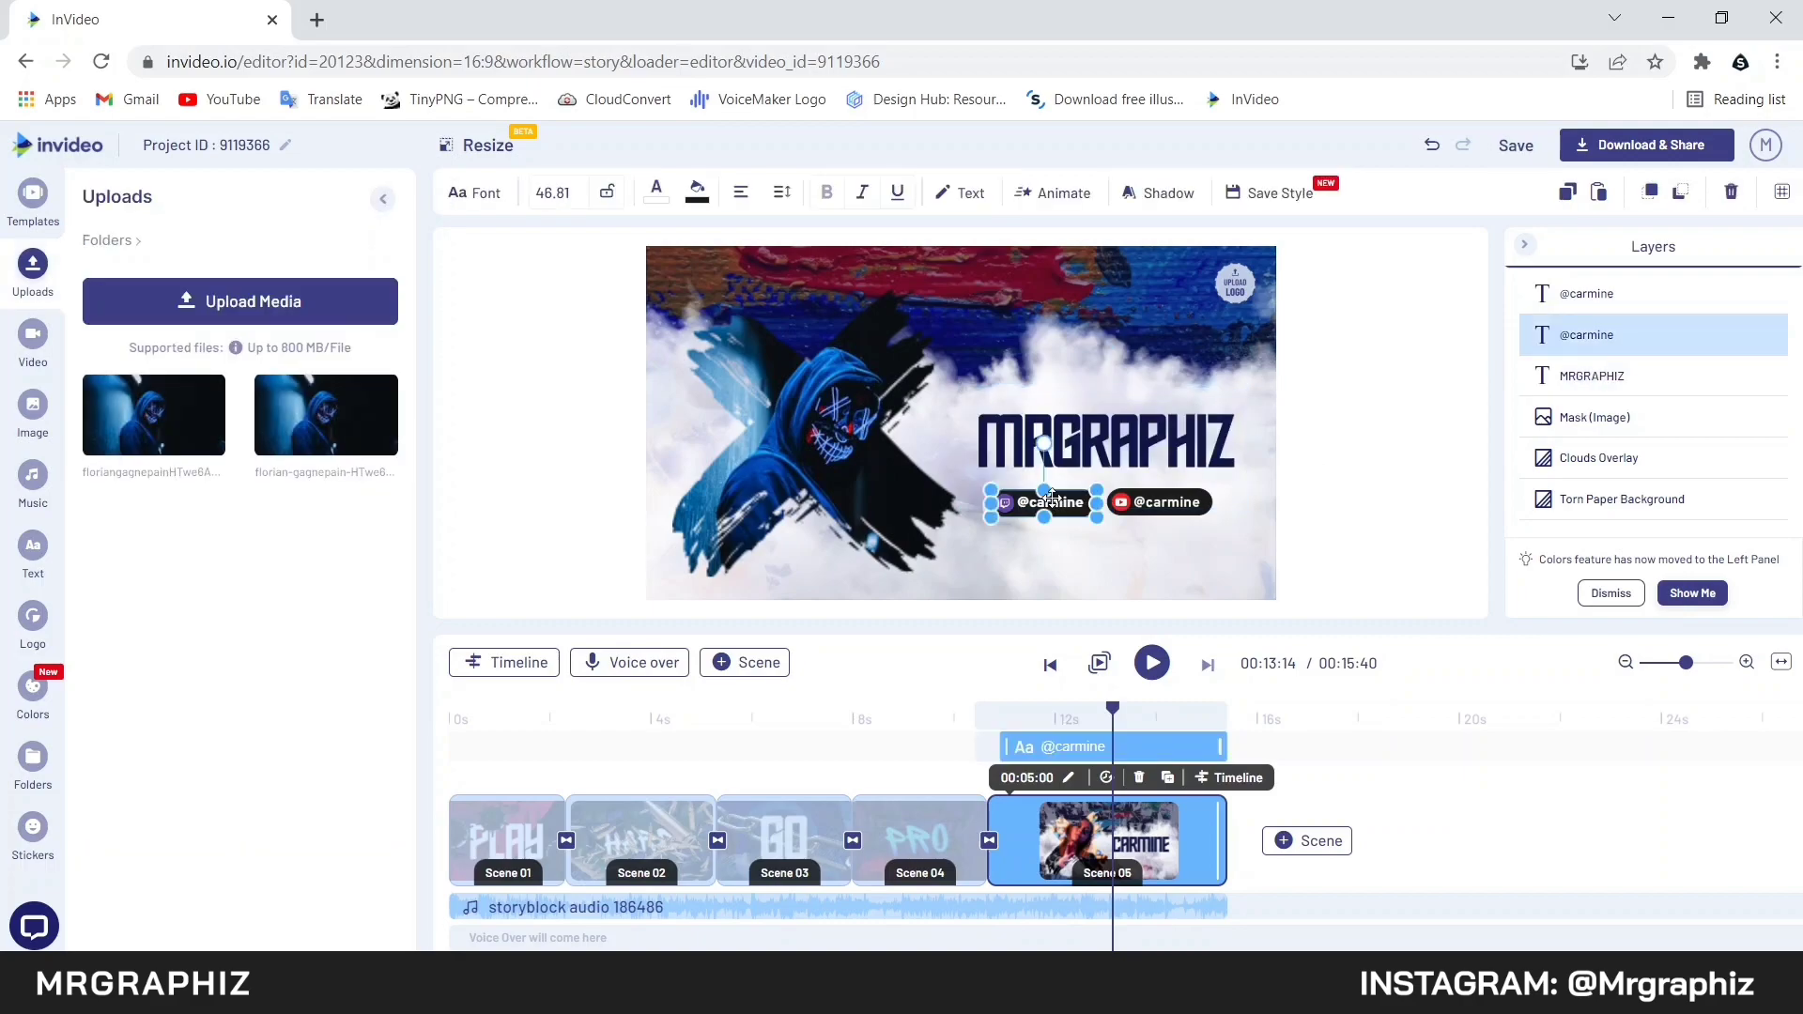
pyautogui.click(964, 192)
pyautogui.click(226, 298)
pyautogui.press('BackSpace')
pyautogui.press('BackSpace')
pyautogui.press('BackSpace')
pyautogui.press('BackSpace')
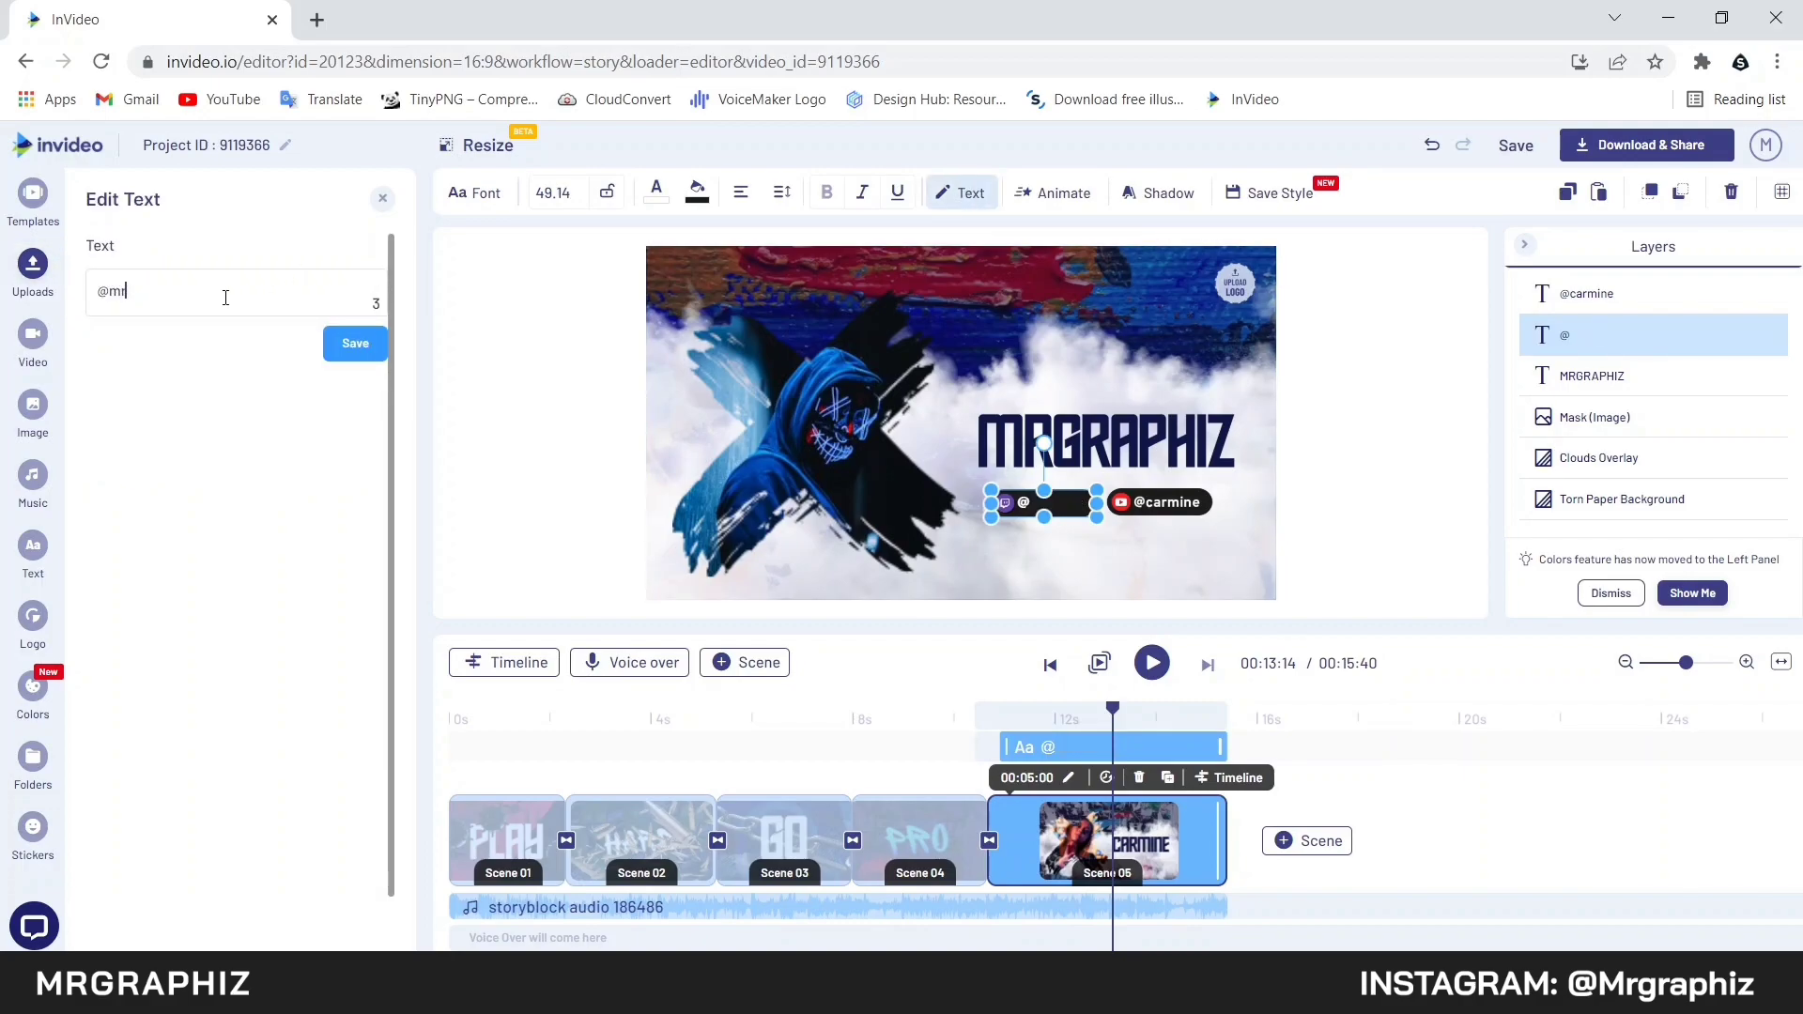
pyautogui.click(350, 345)
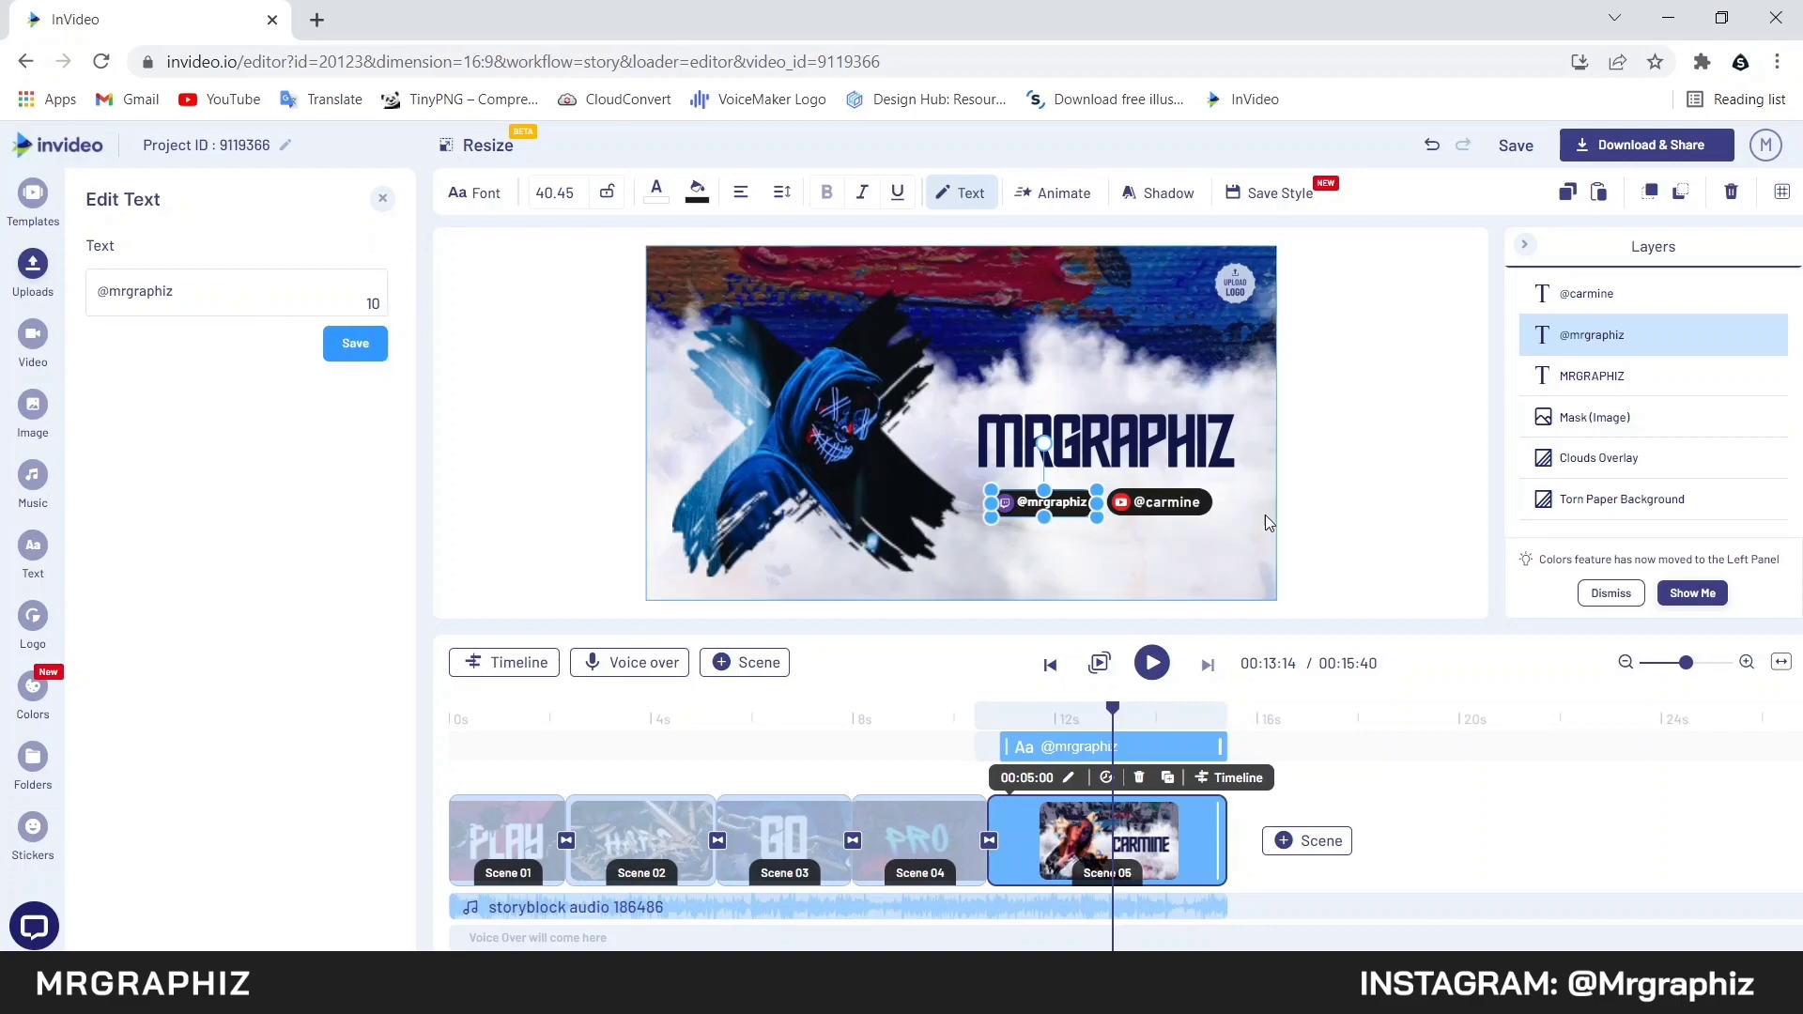
pyautogui.click(1168, 507)
pyautogui.click(963, 193)
pyautogui.click(188, 292)
pyautogui.press('BackSpace')
pyautogui.press('BackSpace')
pyautogui.press('BackSpace')
pyautogui.press('BackSpace')
pyautogui.press('BackSpace')
pyautogui.press('BackSpace')
pyautogui.write('mr')
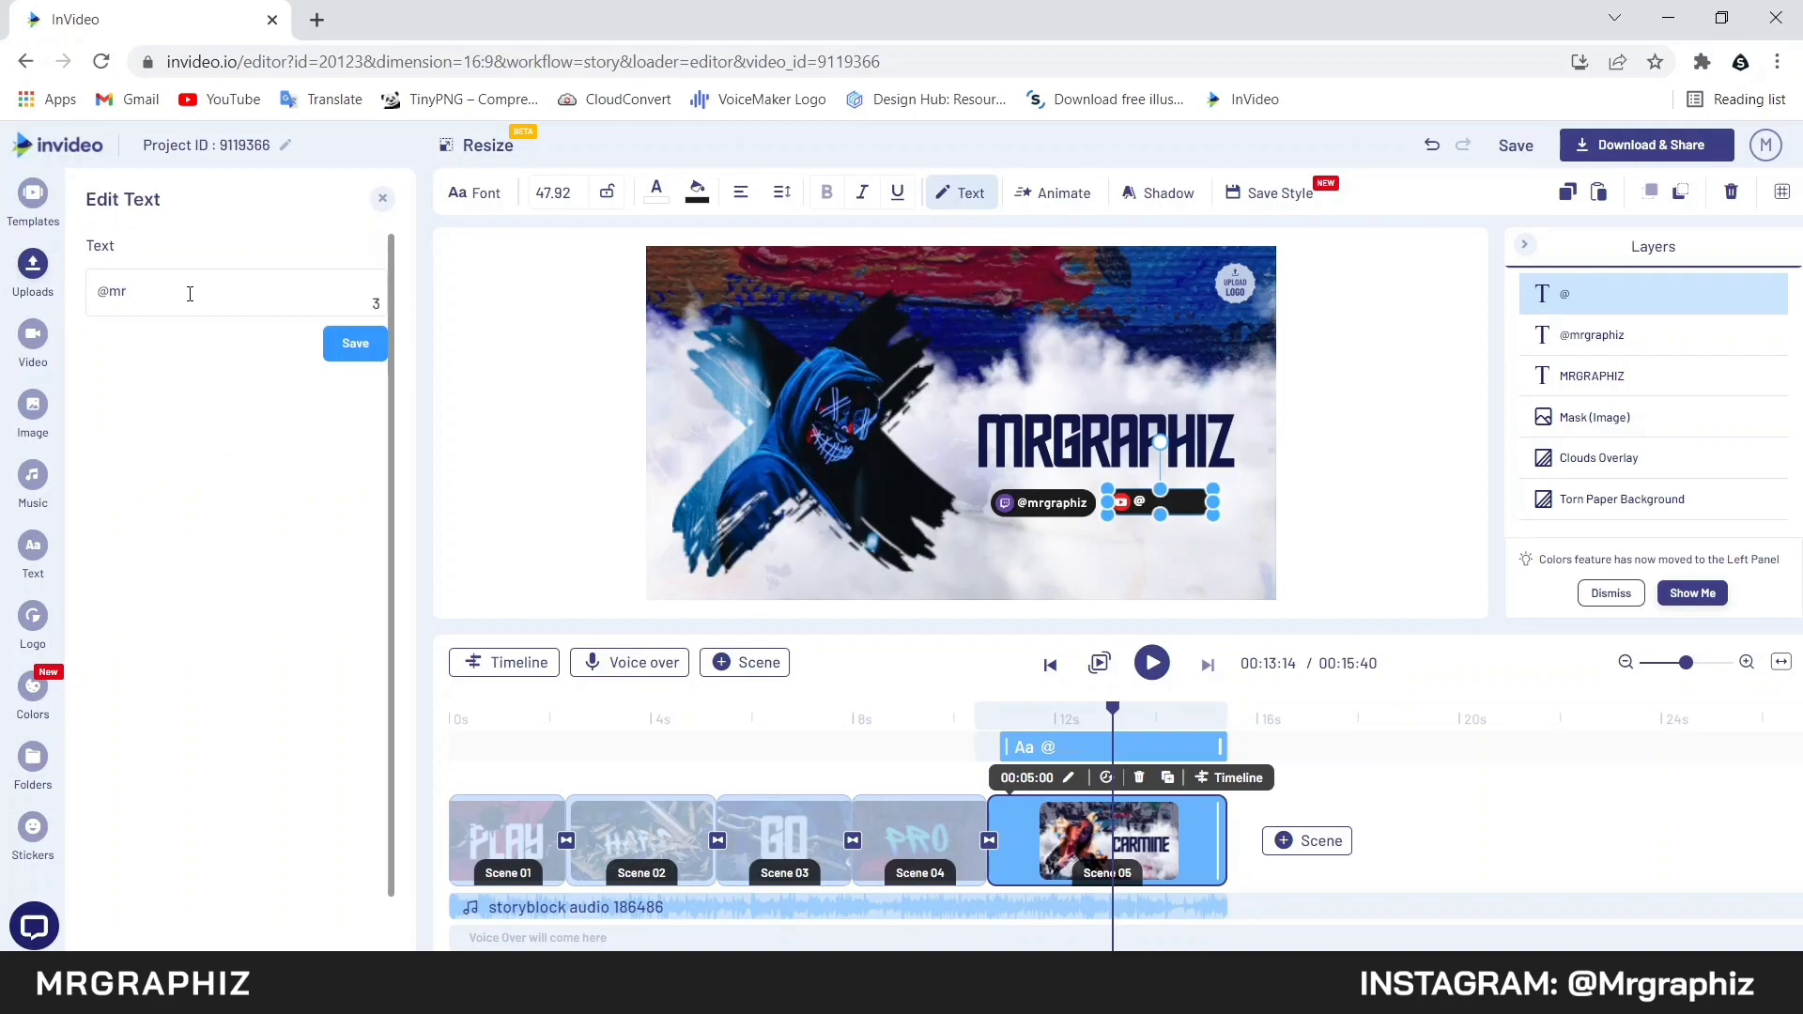
pyautogui.write('graphiz')
pyautogui.click(352, 345)
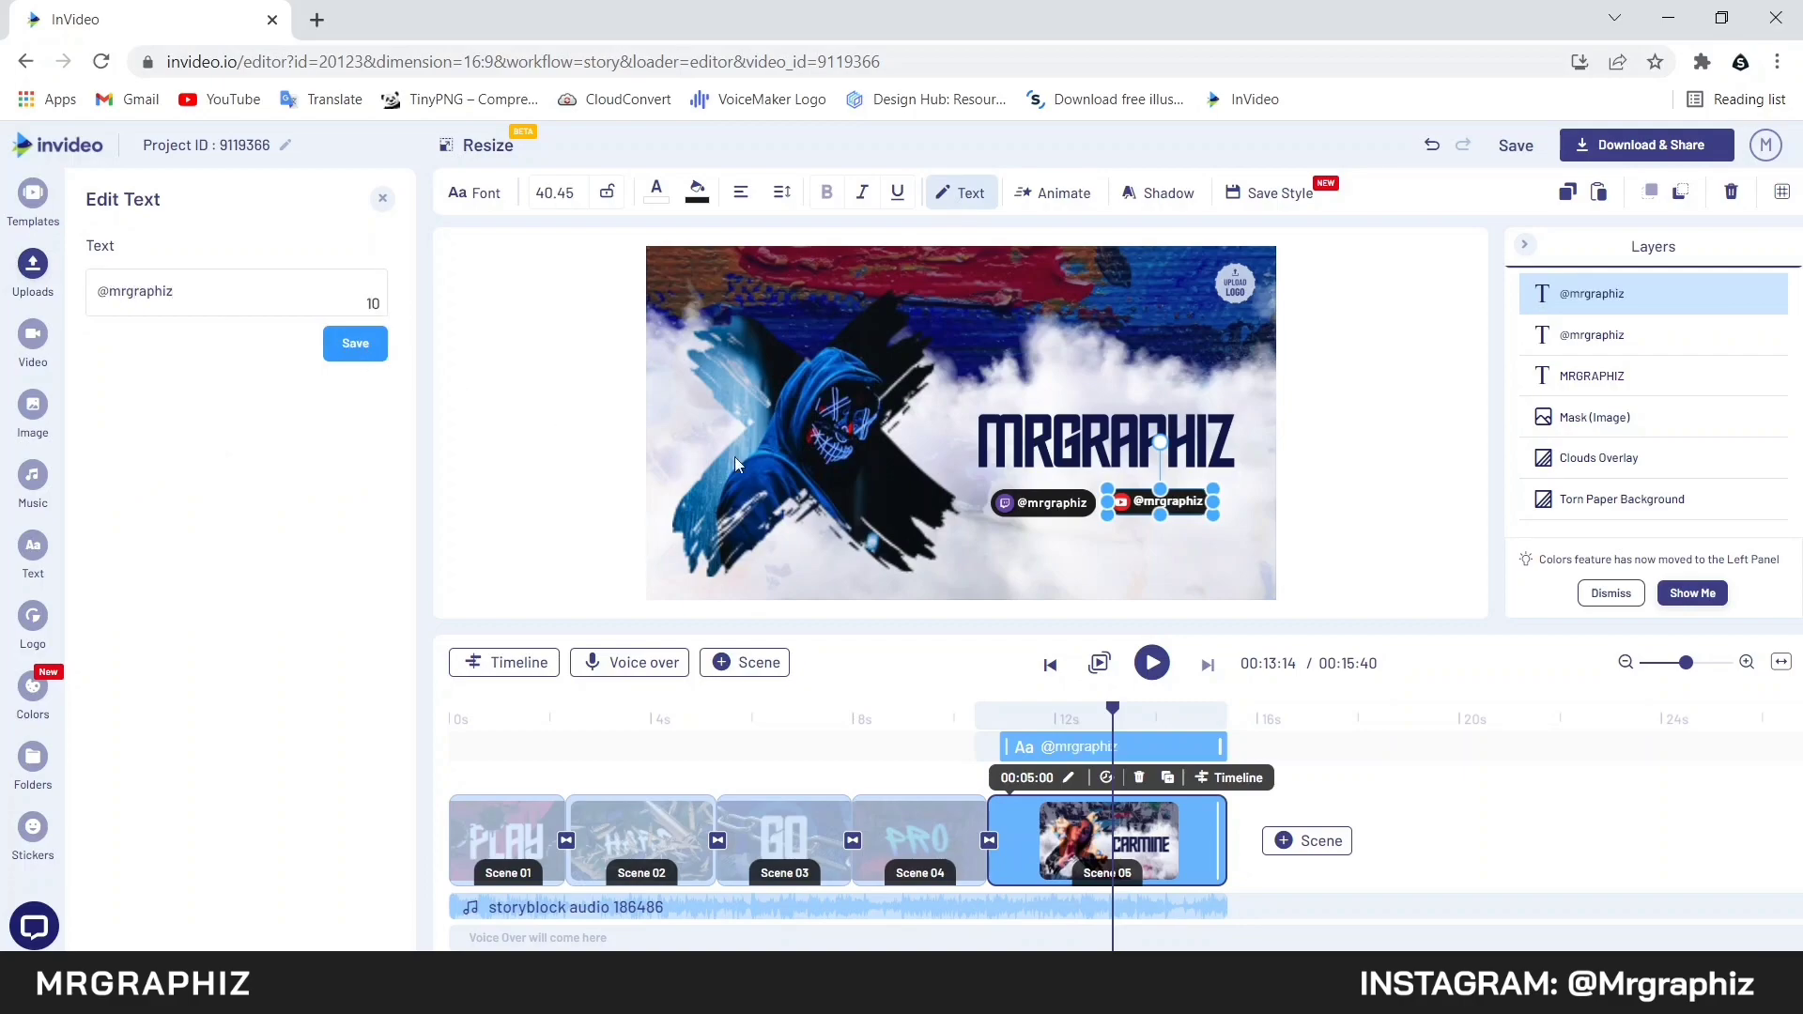
pyautogui.click(1240, 570)
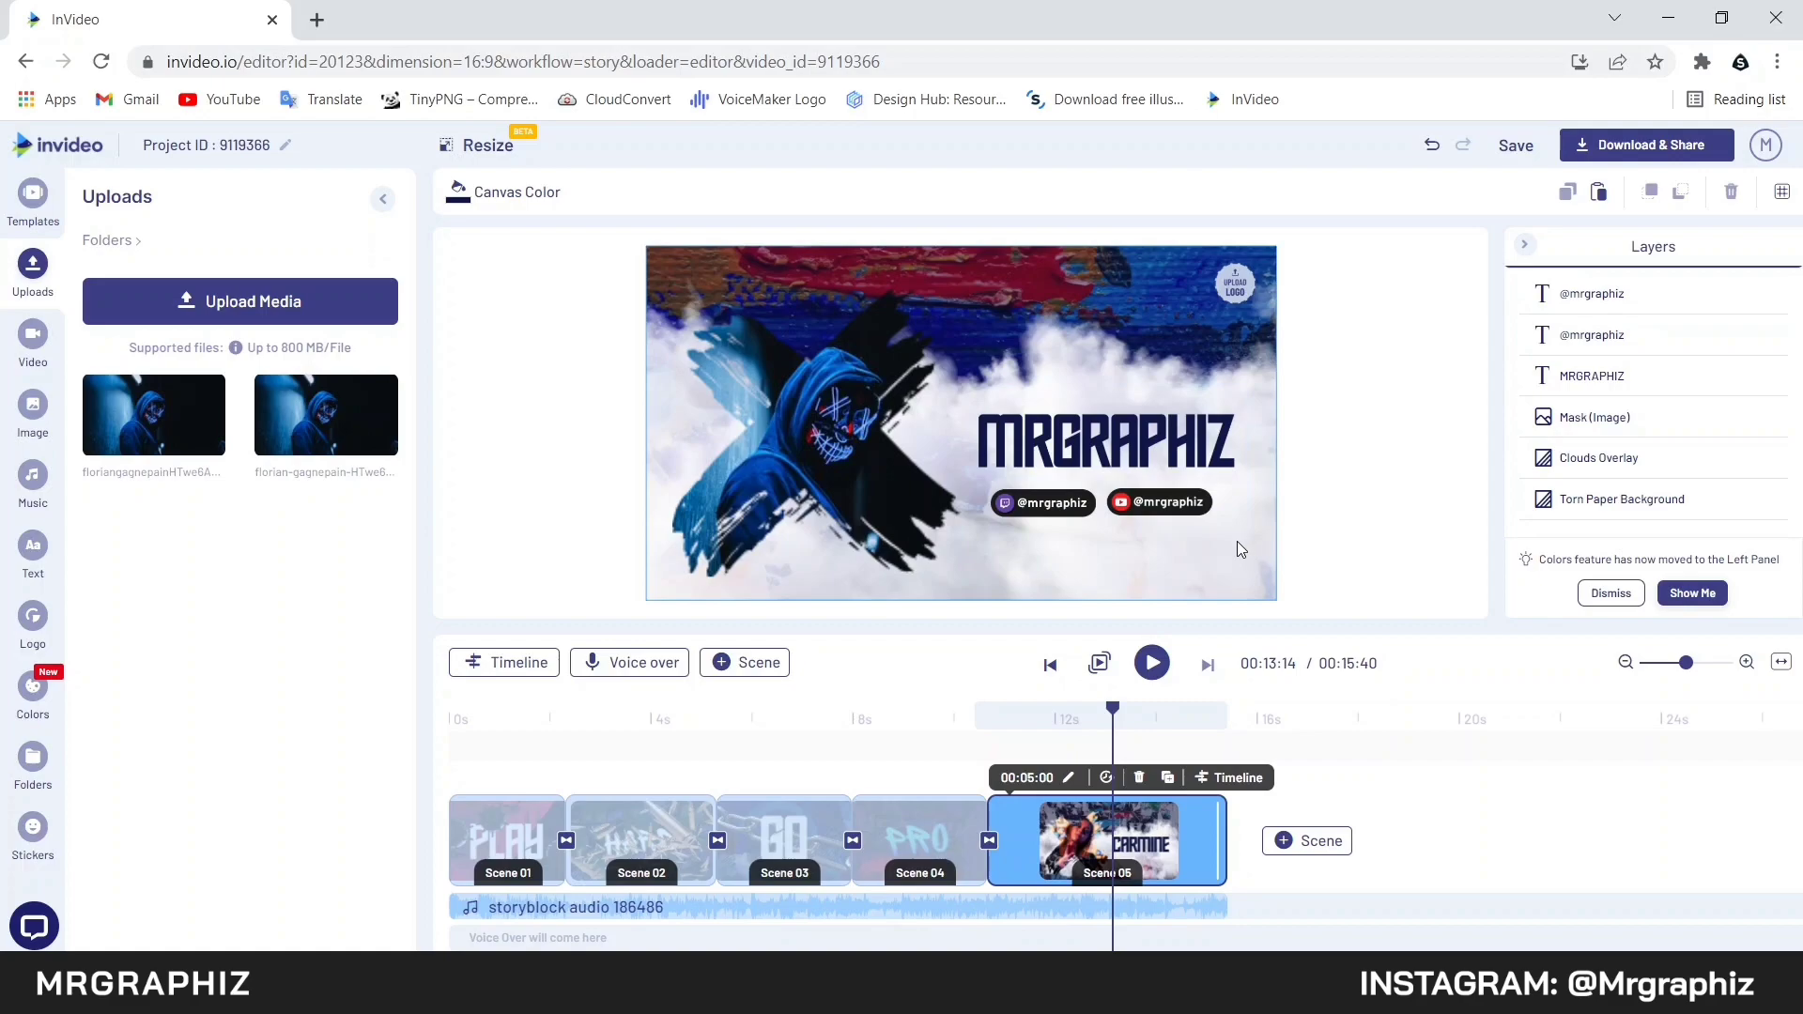
pyautogui.click(1236, 294)
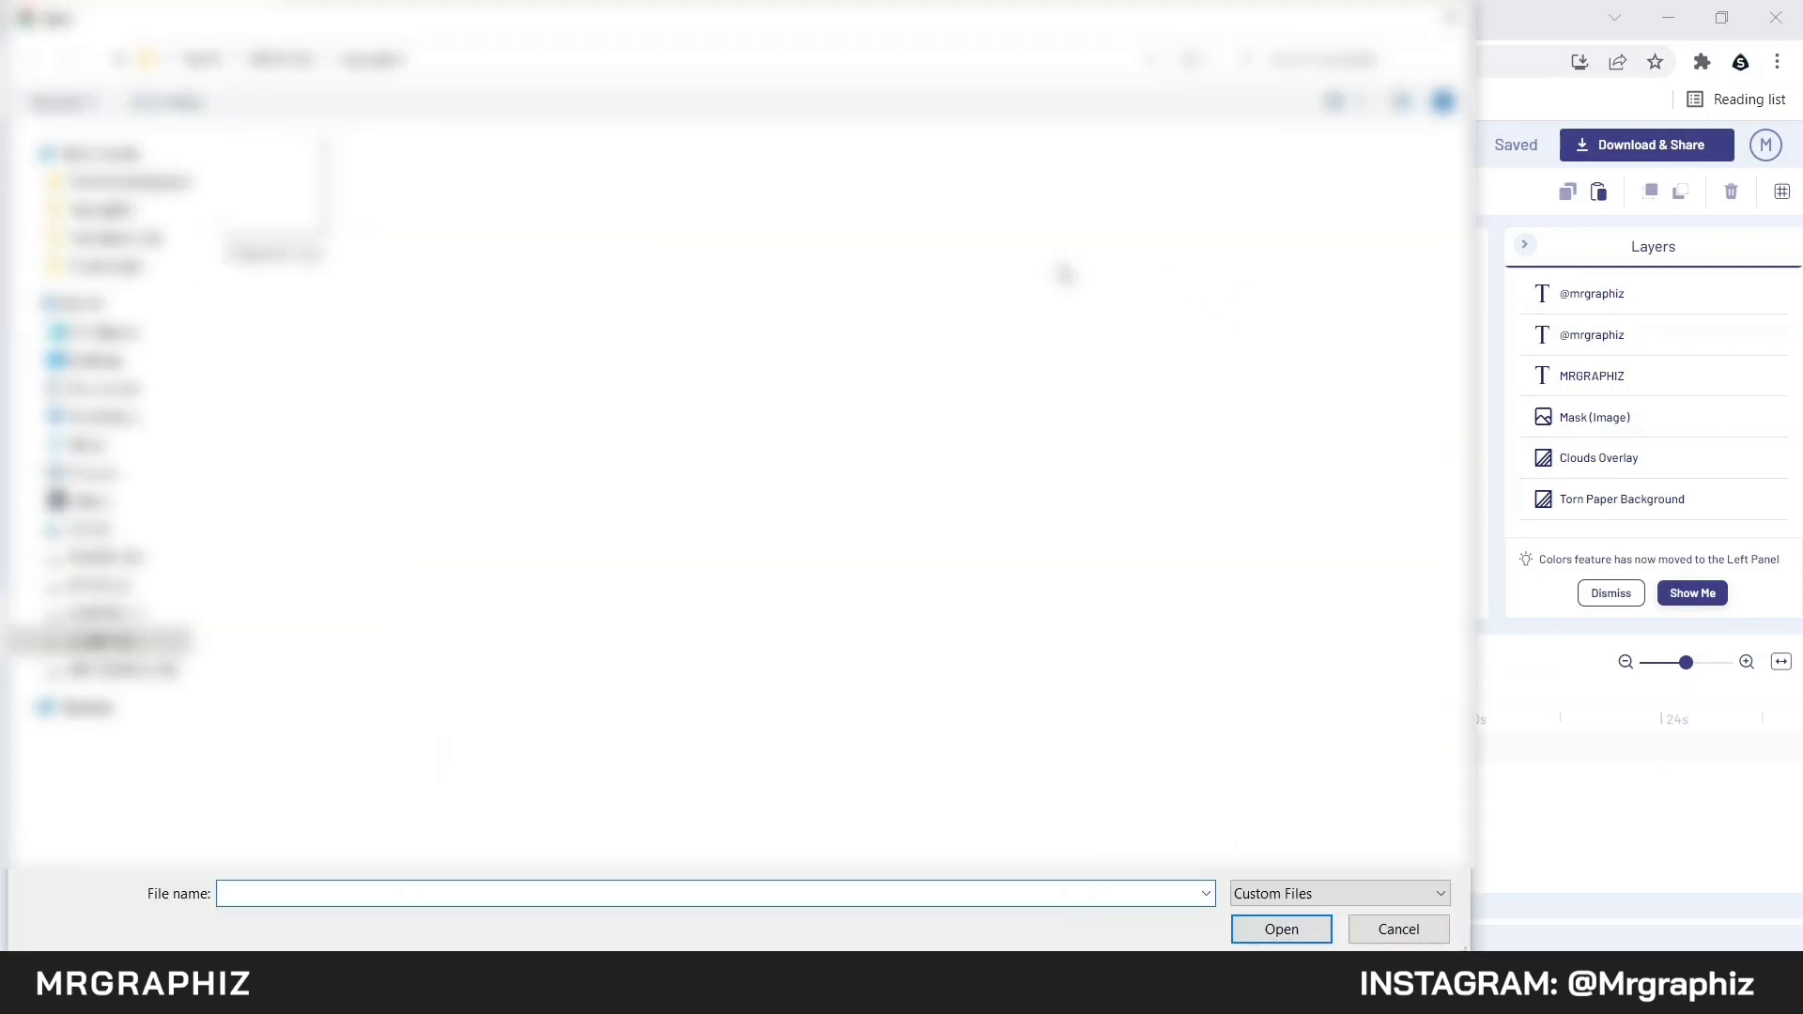
# Upload the logo image into the placeholder so it appears on all scenes
pyautogui.click(282, 216)
pyautogui.click(1327, 928)
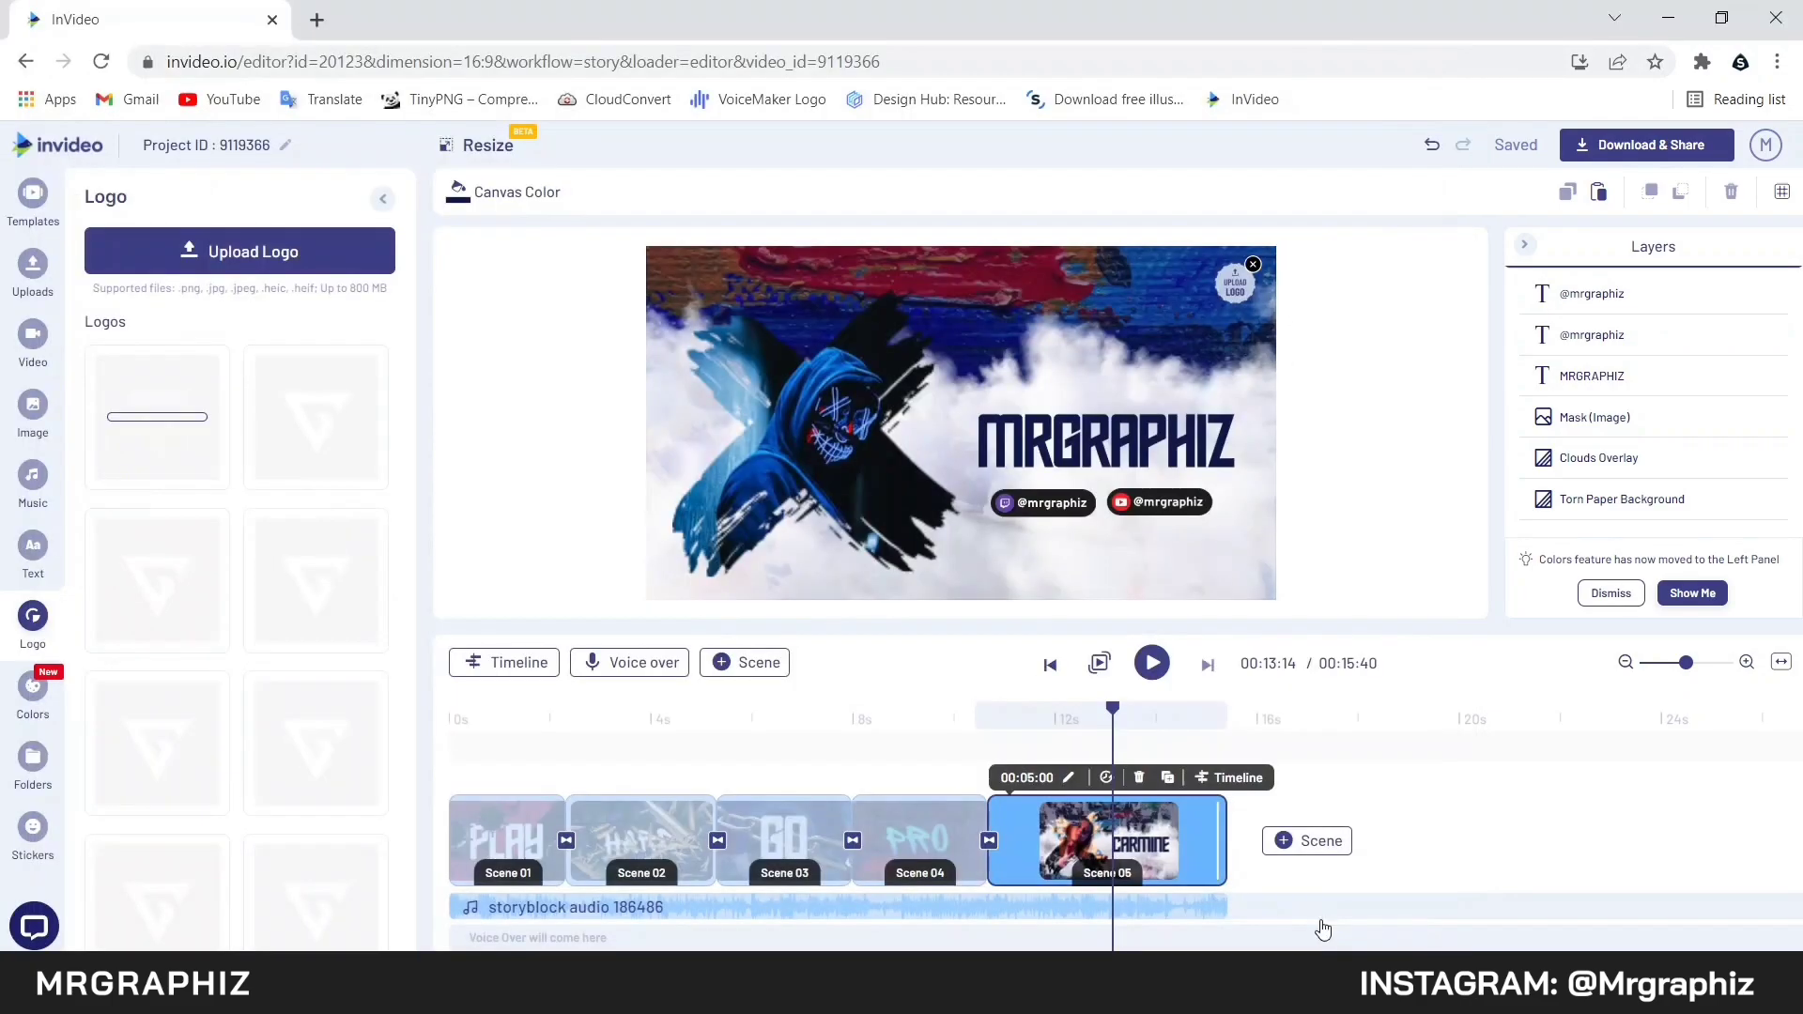
pyautogui.click(1372, 539)
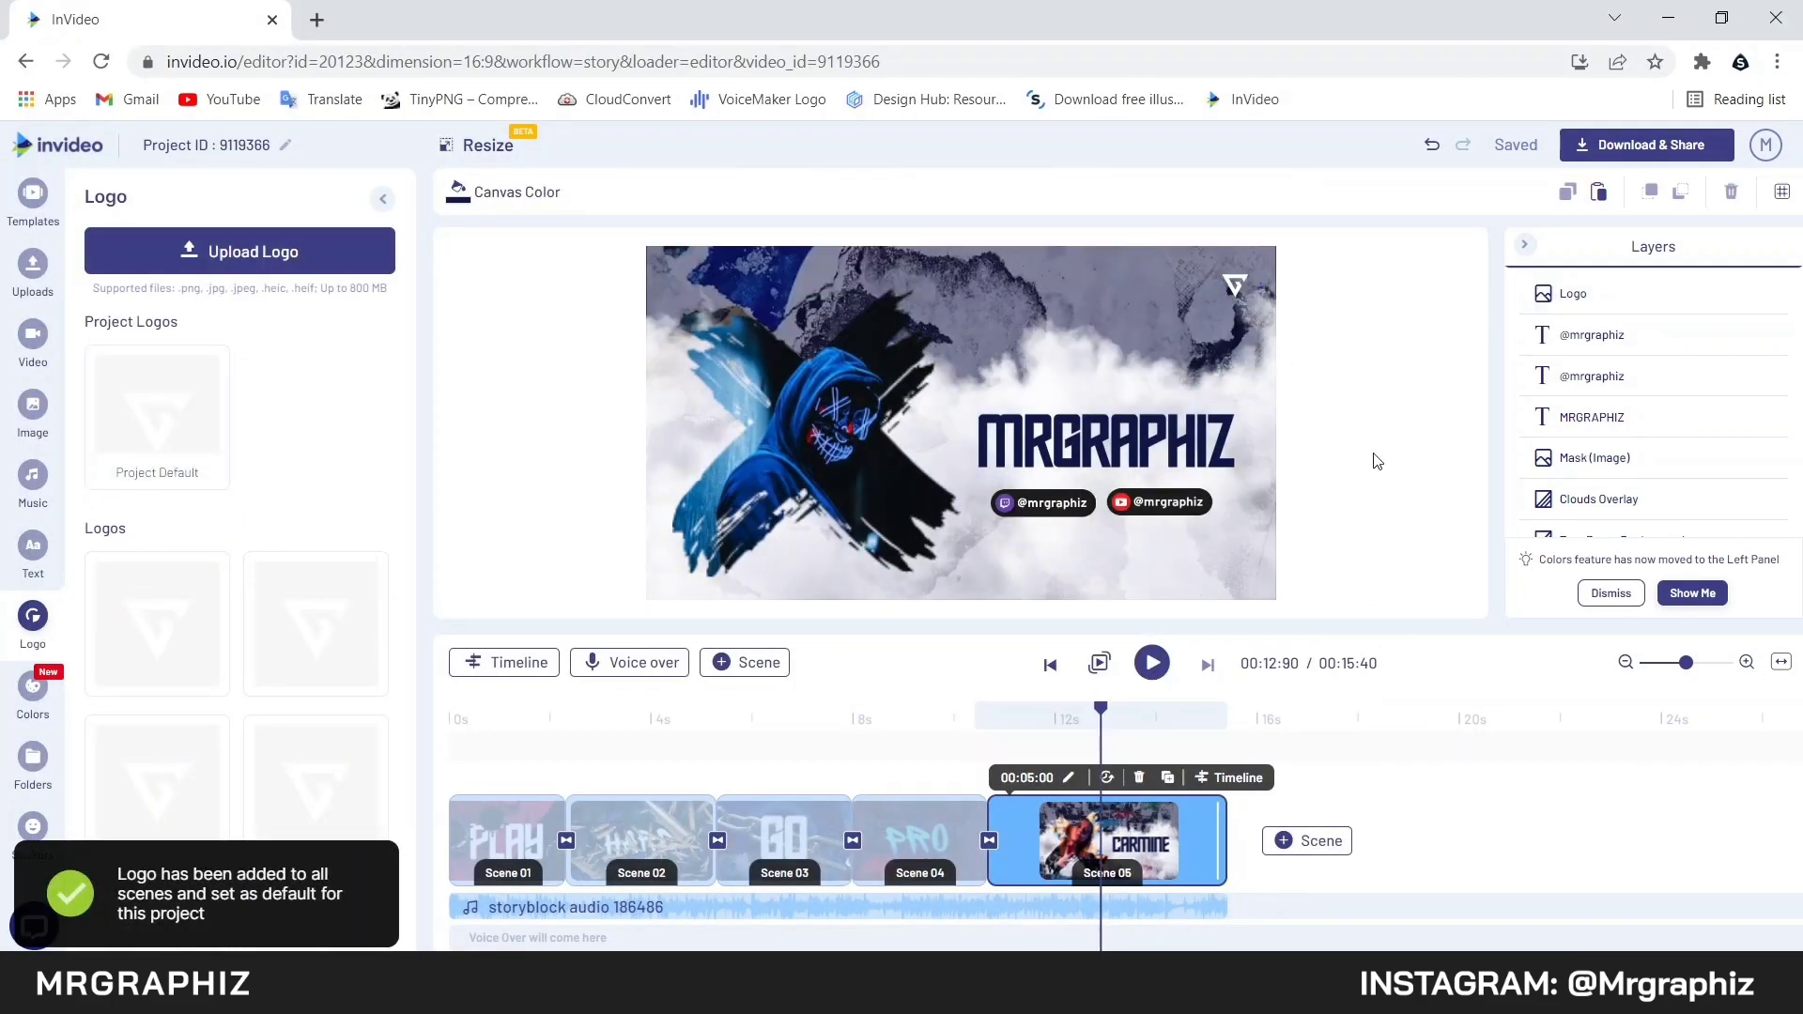
pyautogui.click(1617, 149)
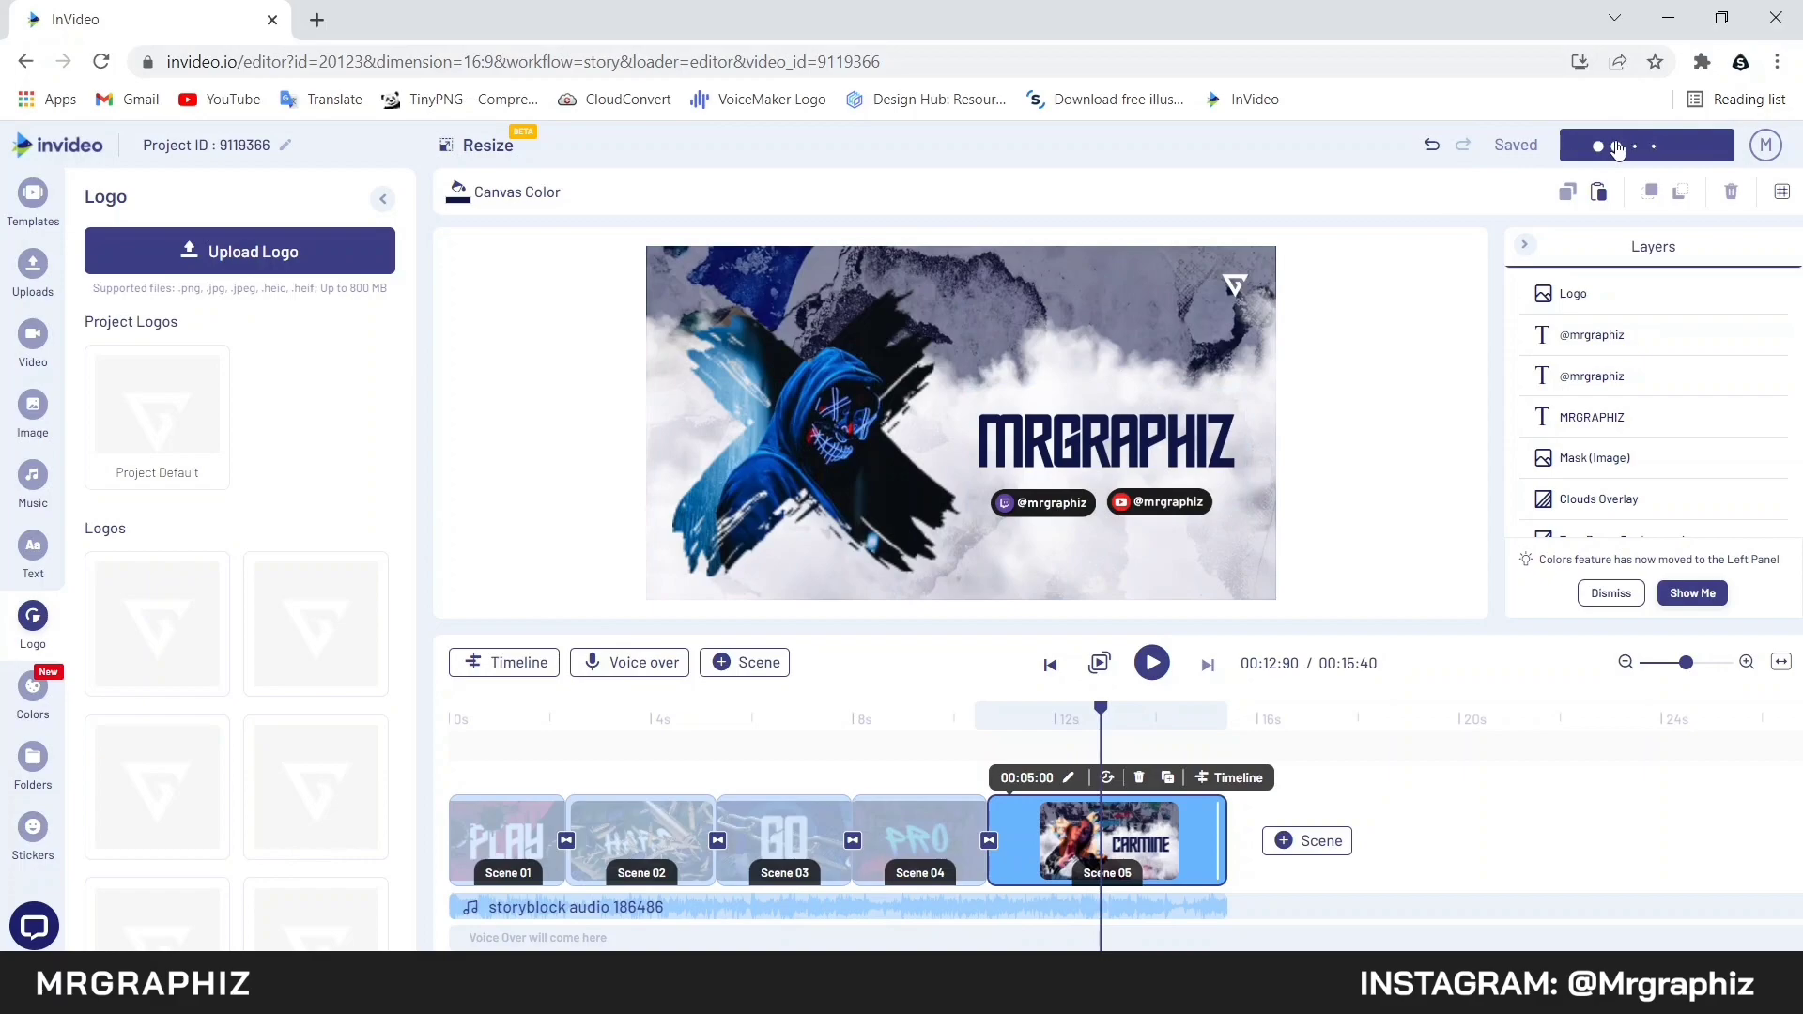
# Export the intro in 1080p, play the preview, and download the MP4
pyautogui.click(1581, 331)
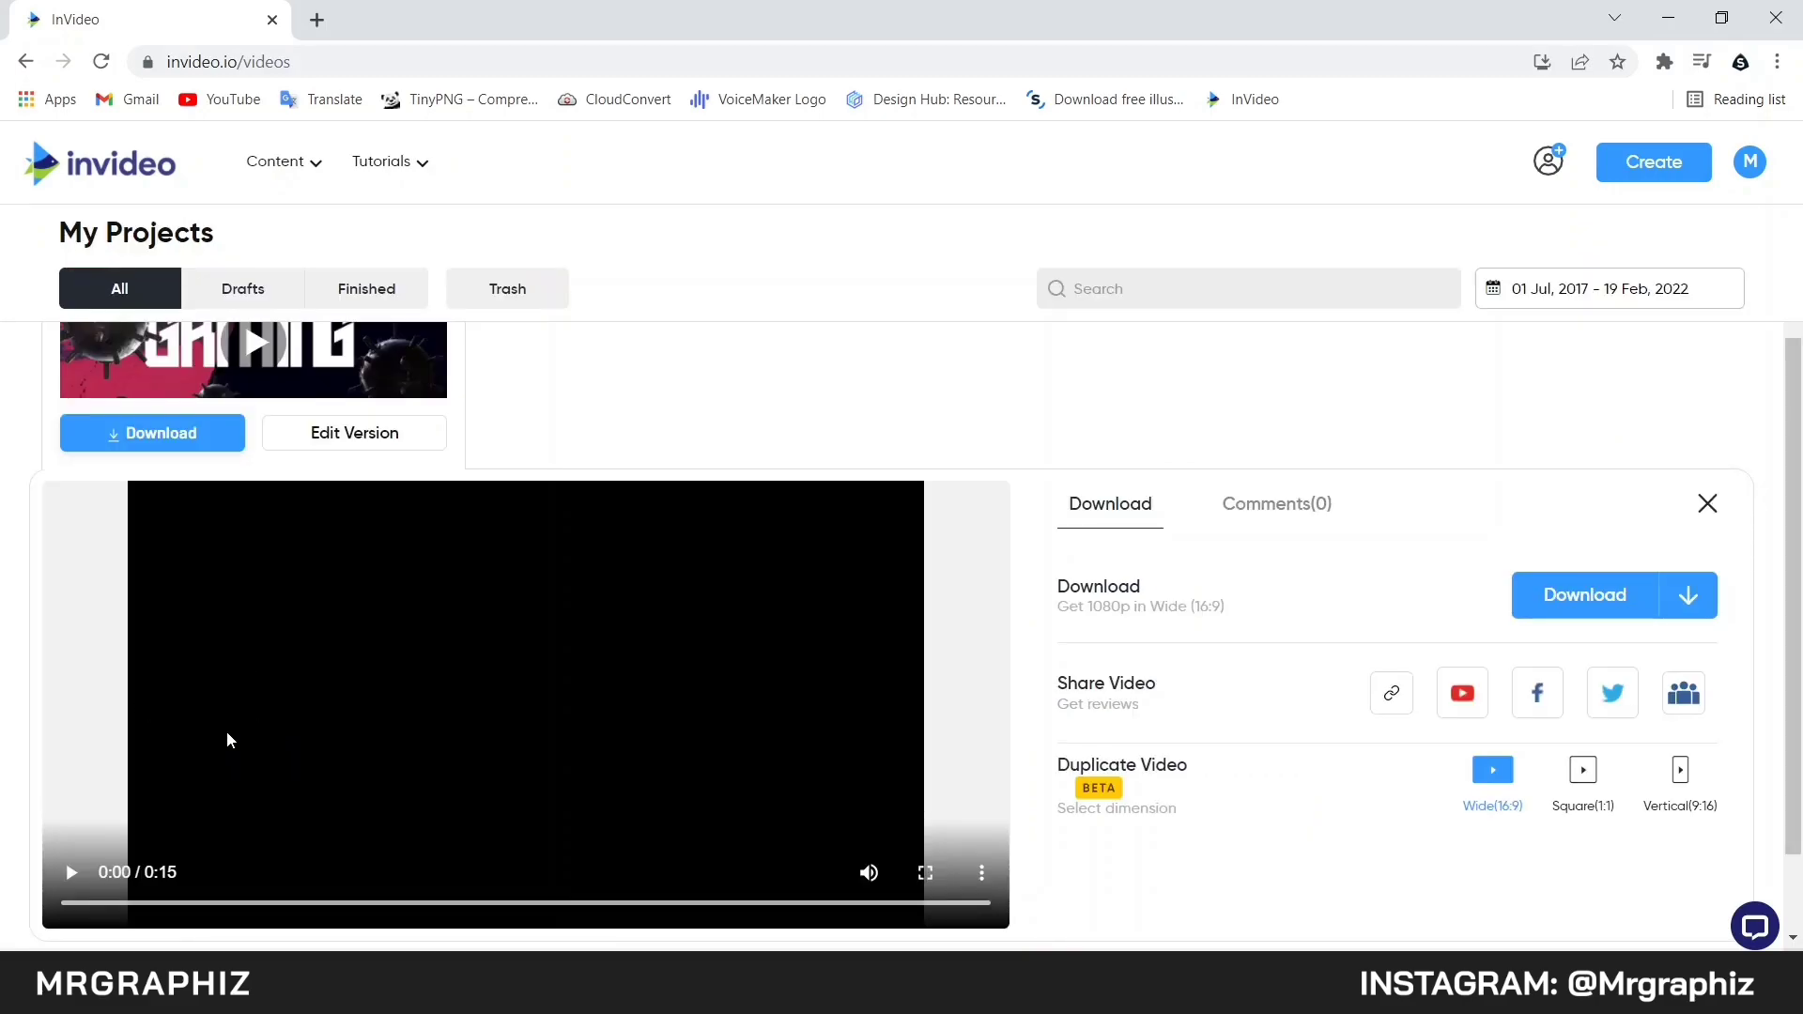
pyautogui.click(72, 874)
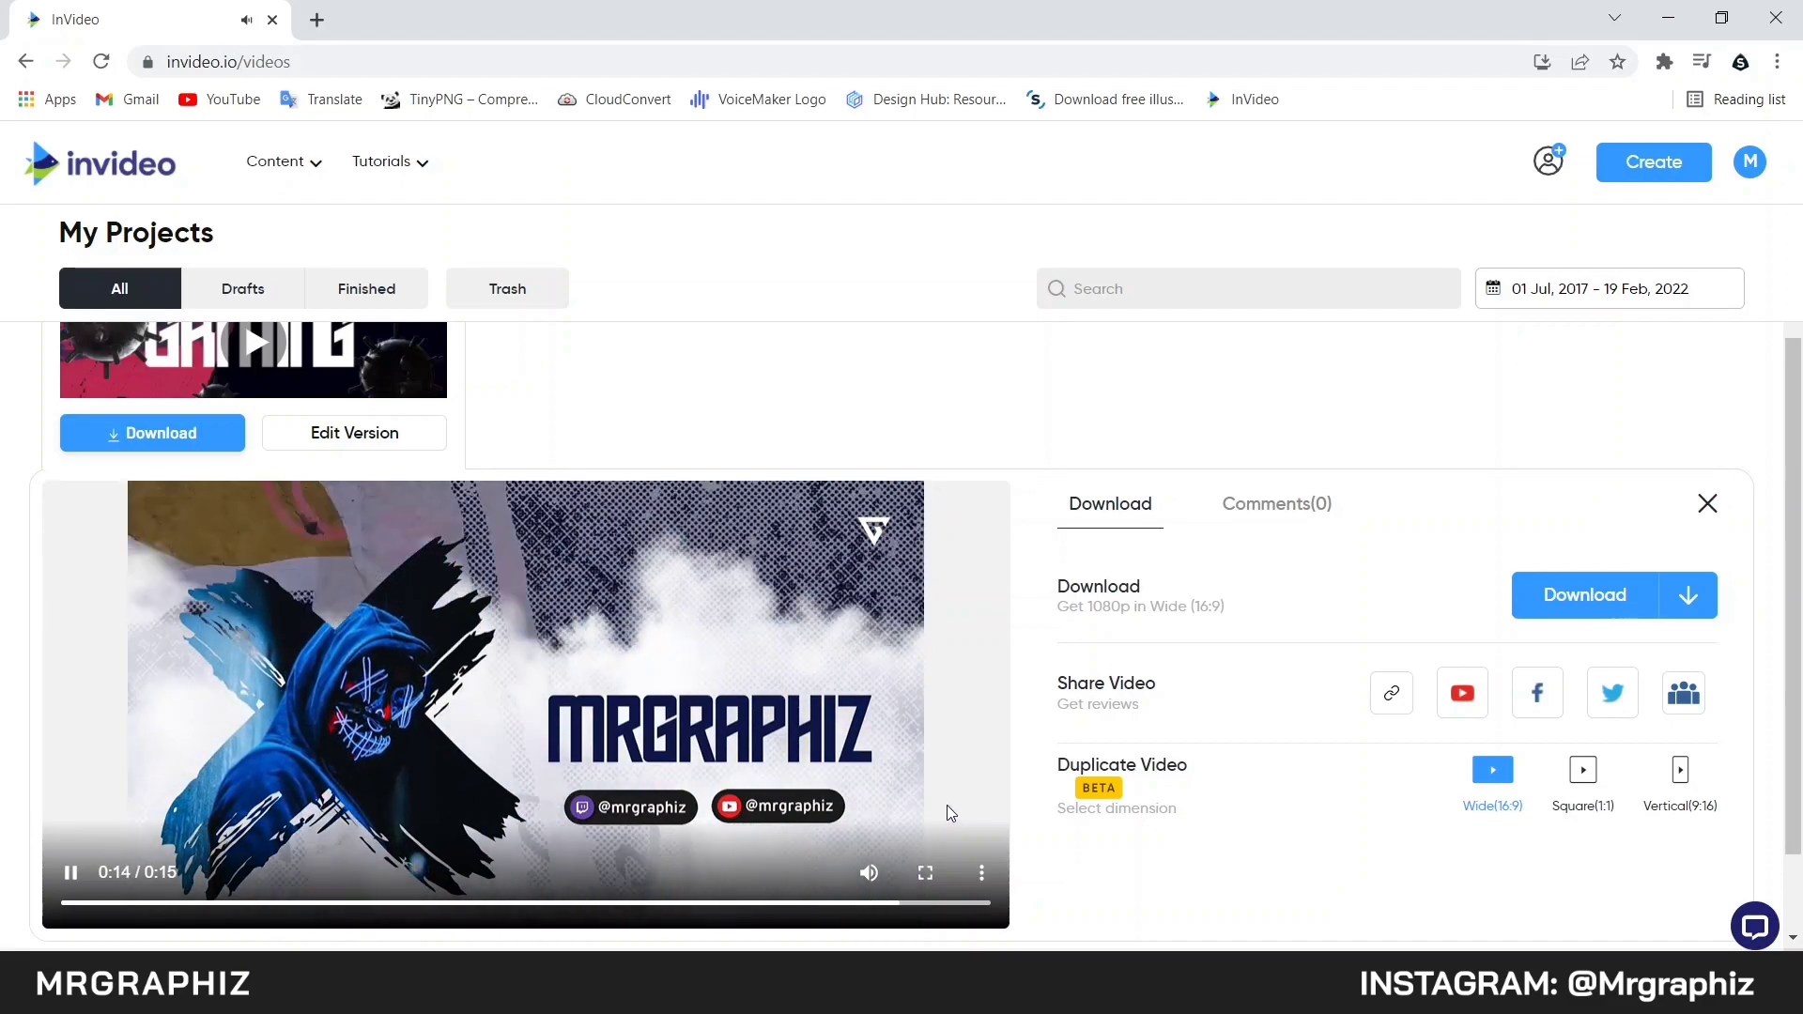
pyautogui.click(1602, 602)
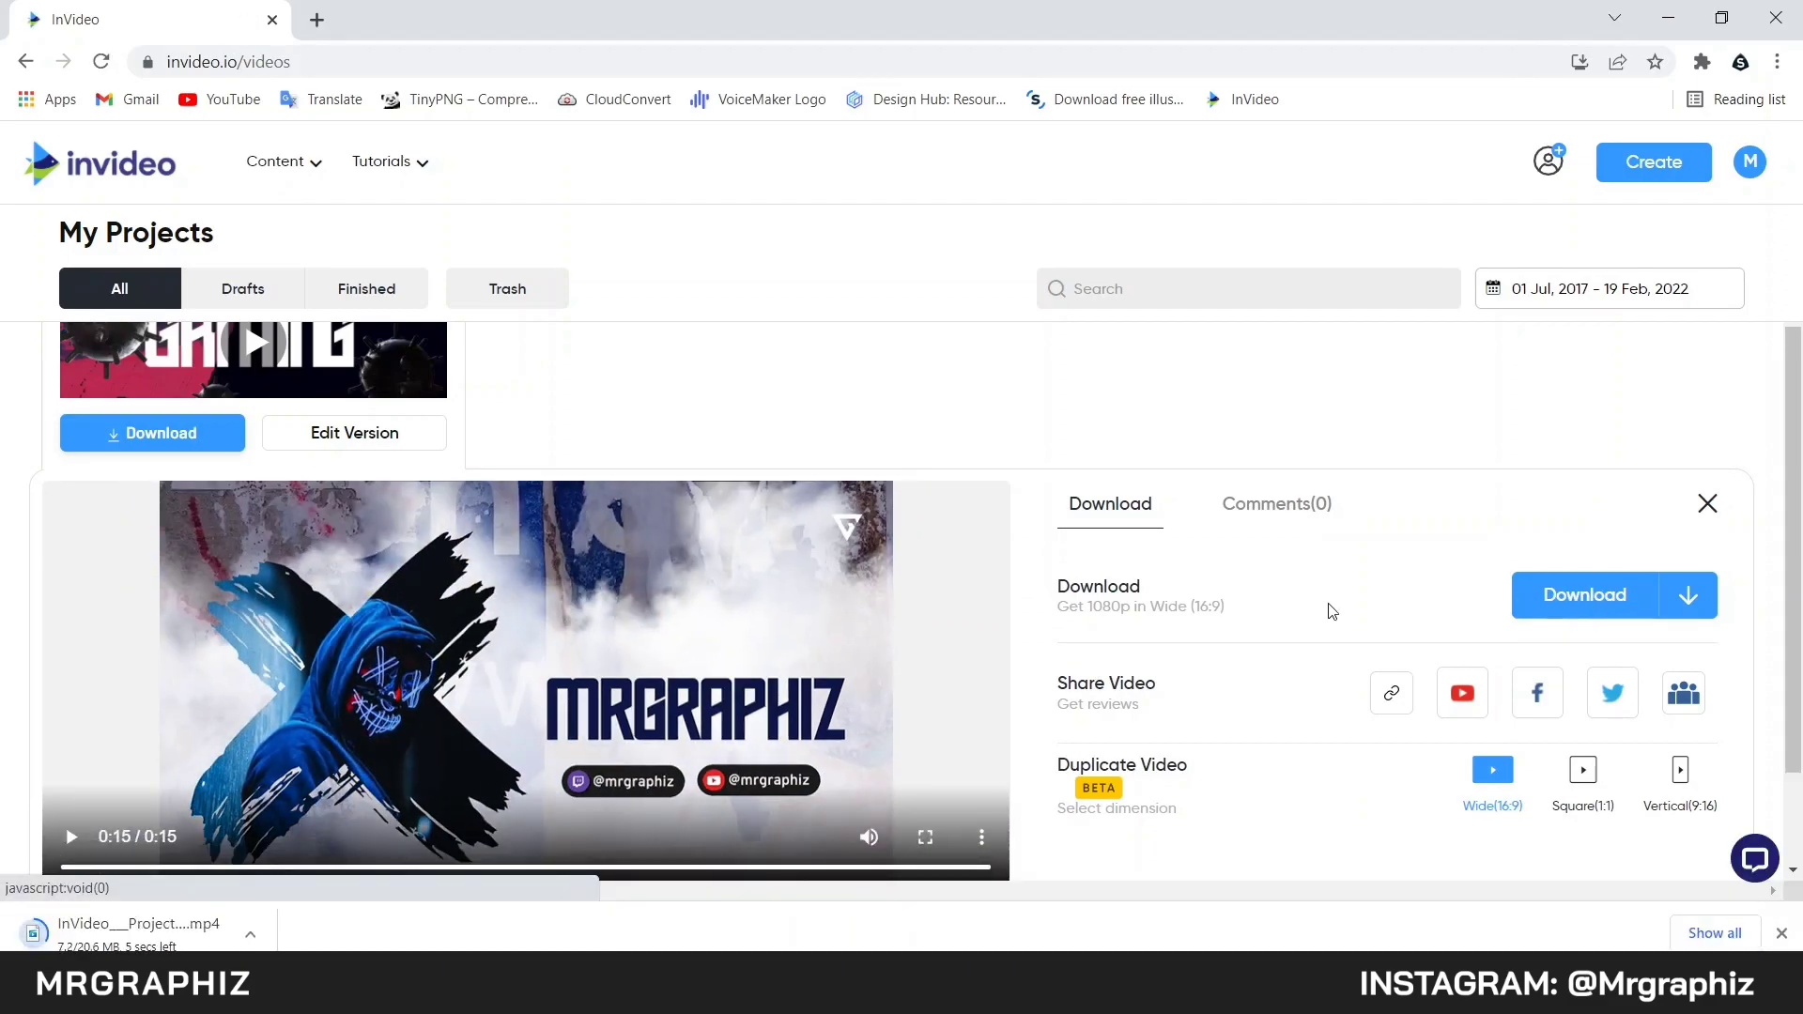